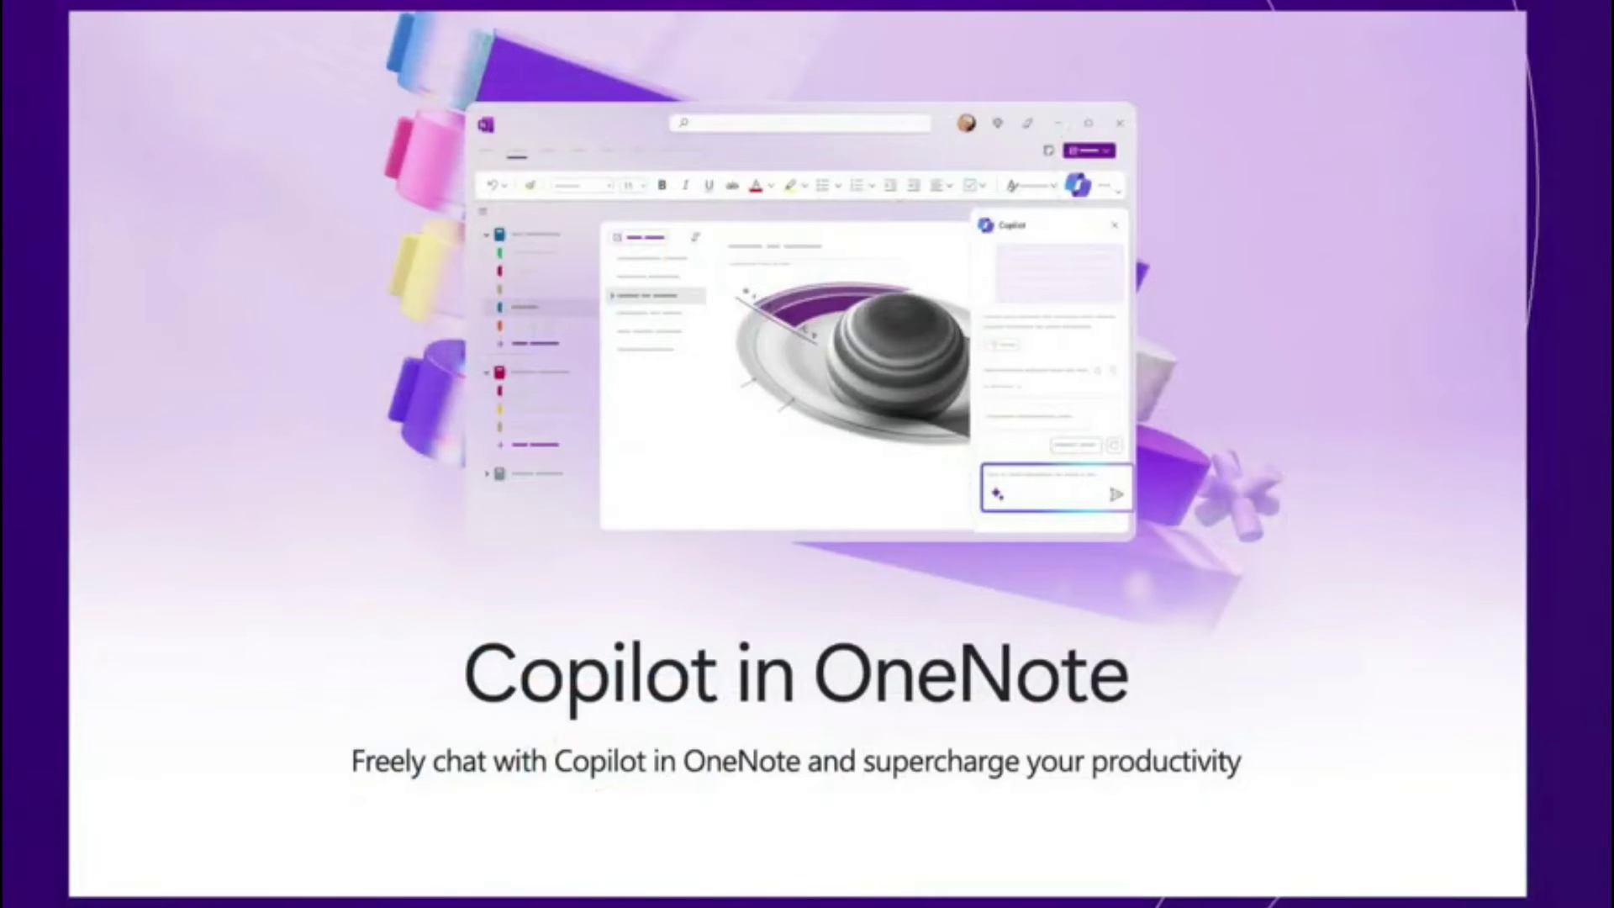
# - Enter 'Make a to-do list from this' and scroll down through the resulting content
pyautogui.write('Make a to-do list from this')
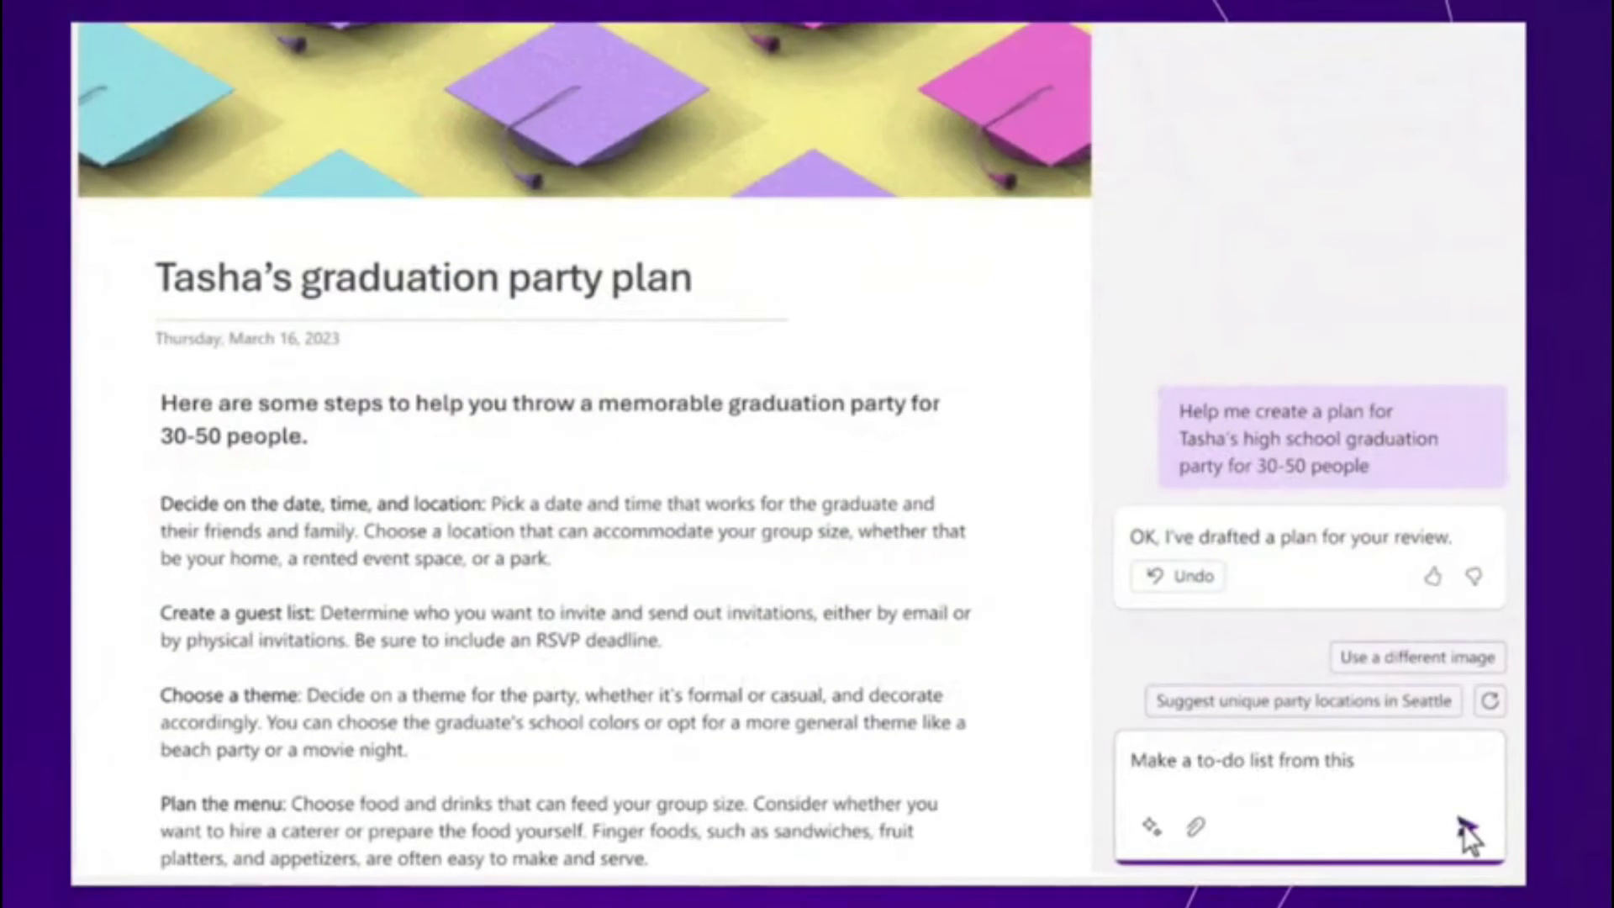
pyautogui.click(1464, 824)
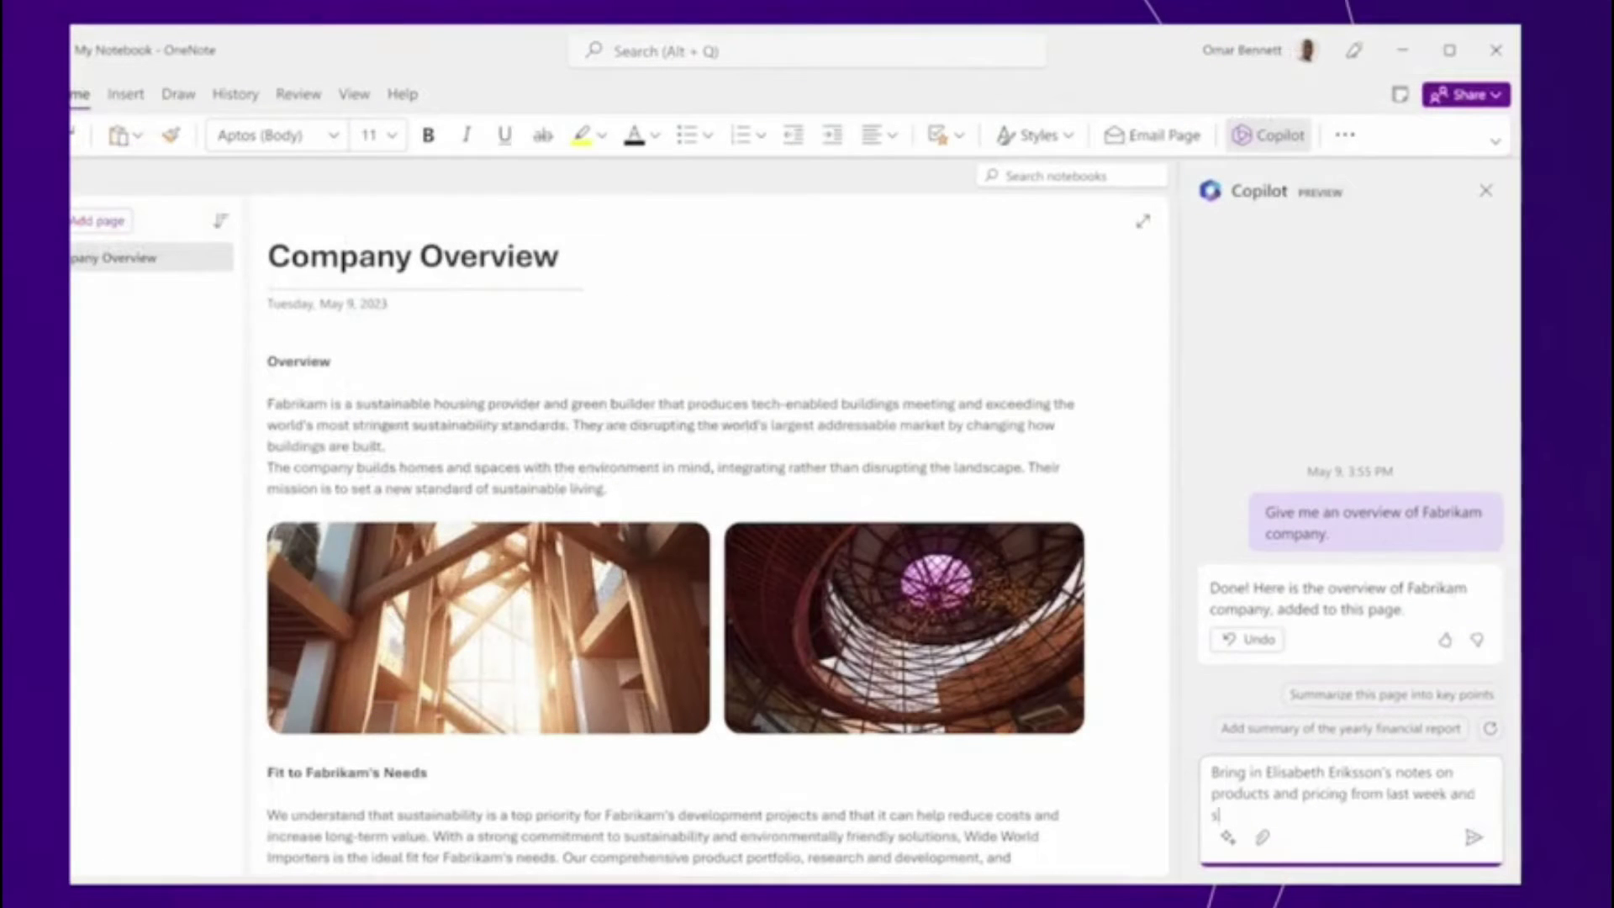
pyautogui.click(1474, 836)
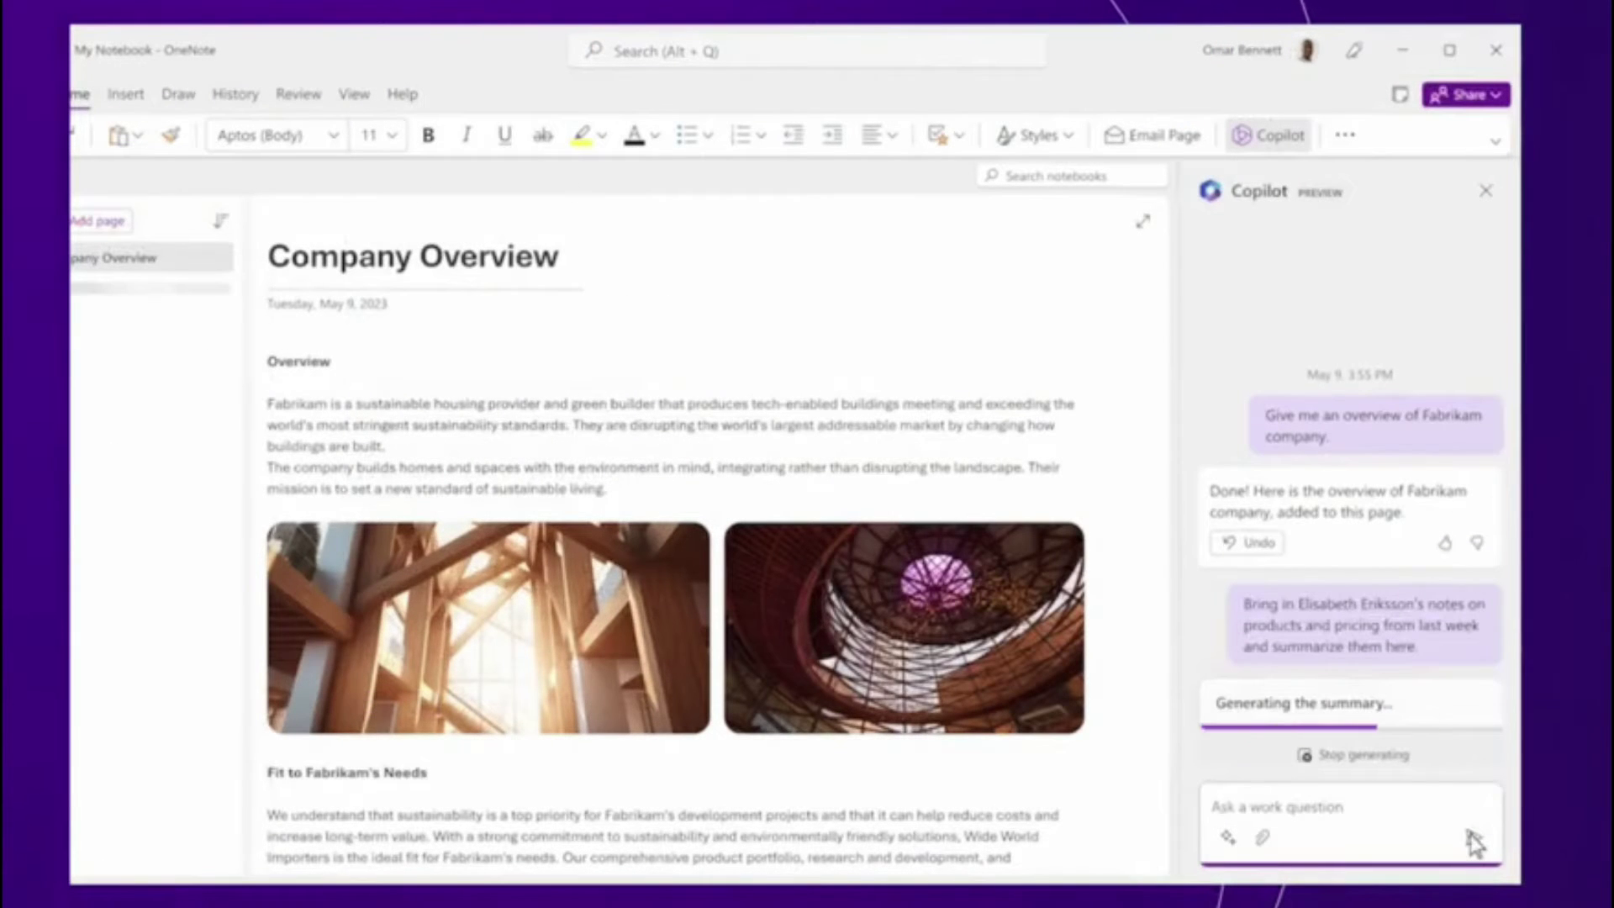
pyautogui.click(520, 842)
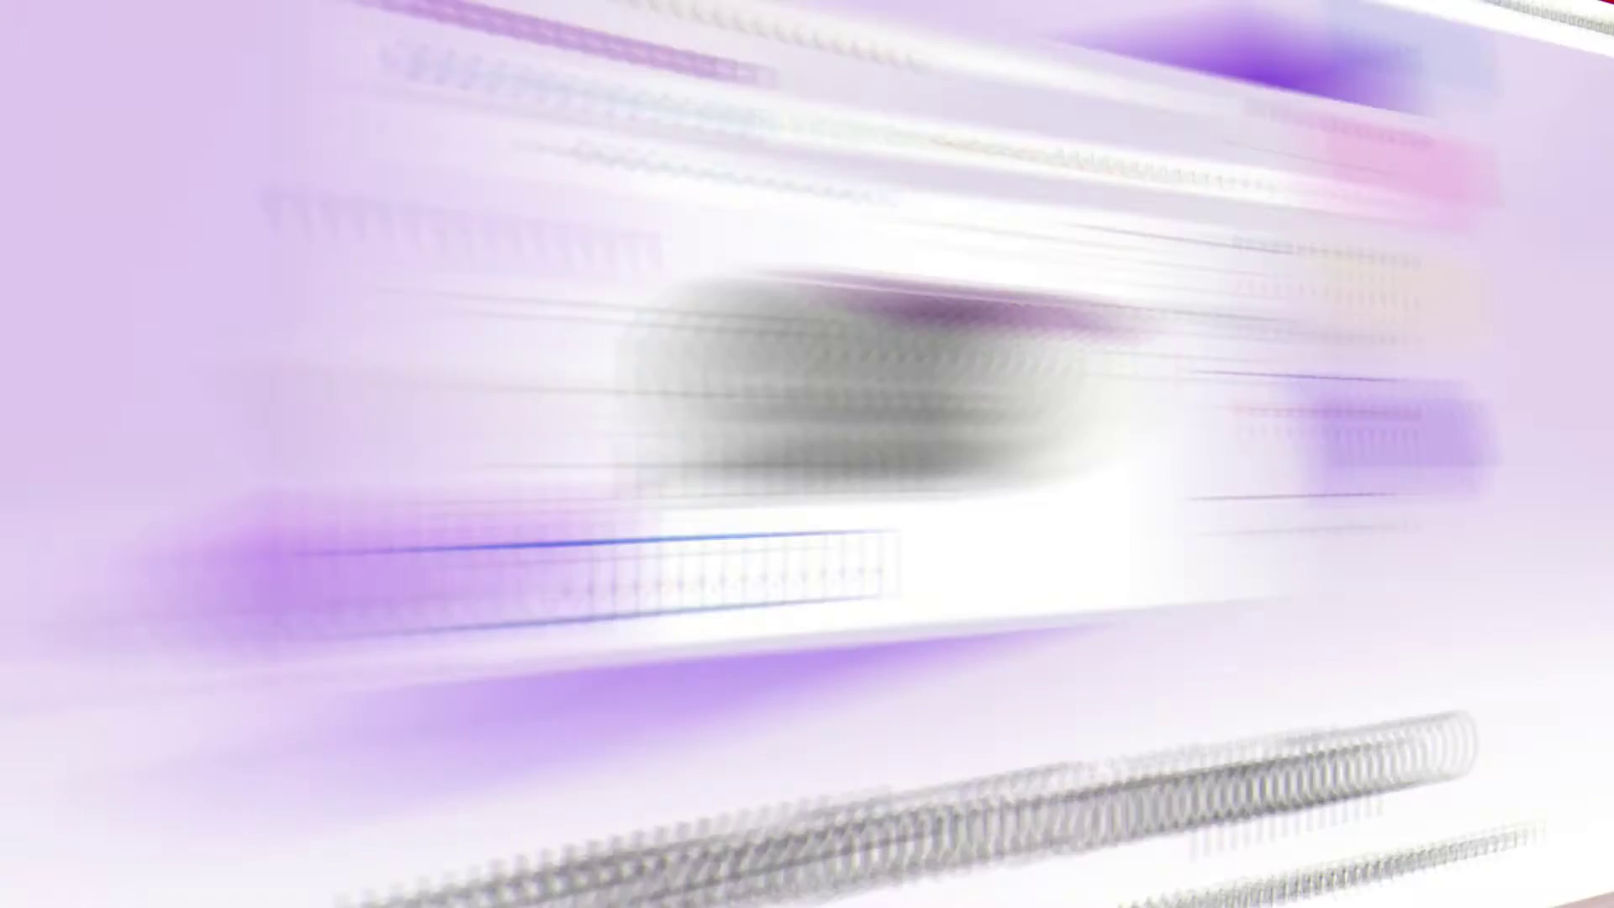
pyautogui.scroll(-5, 54, 389)
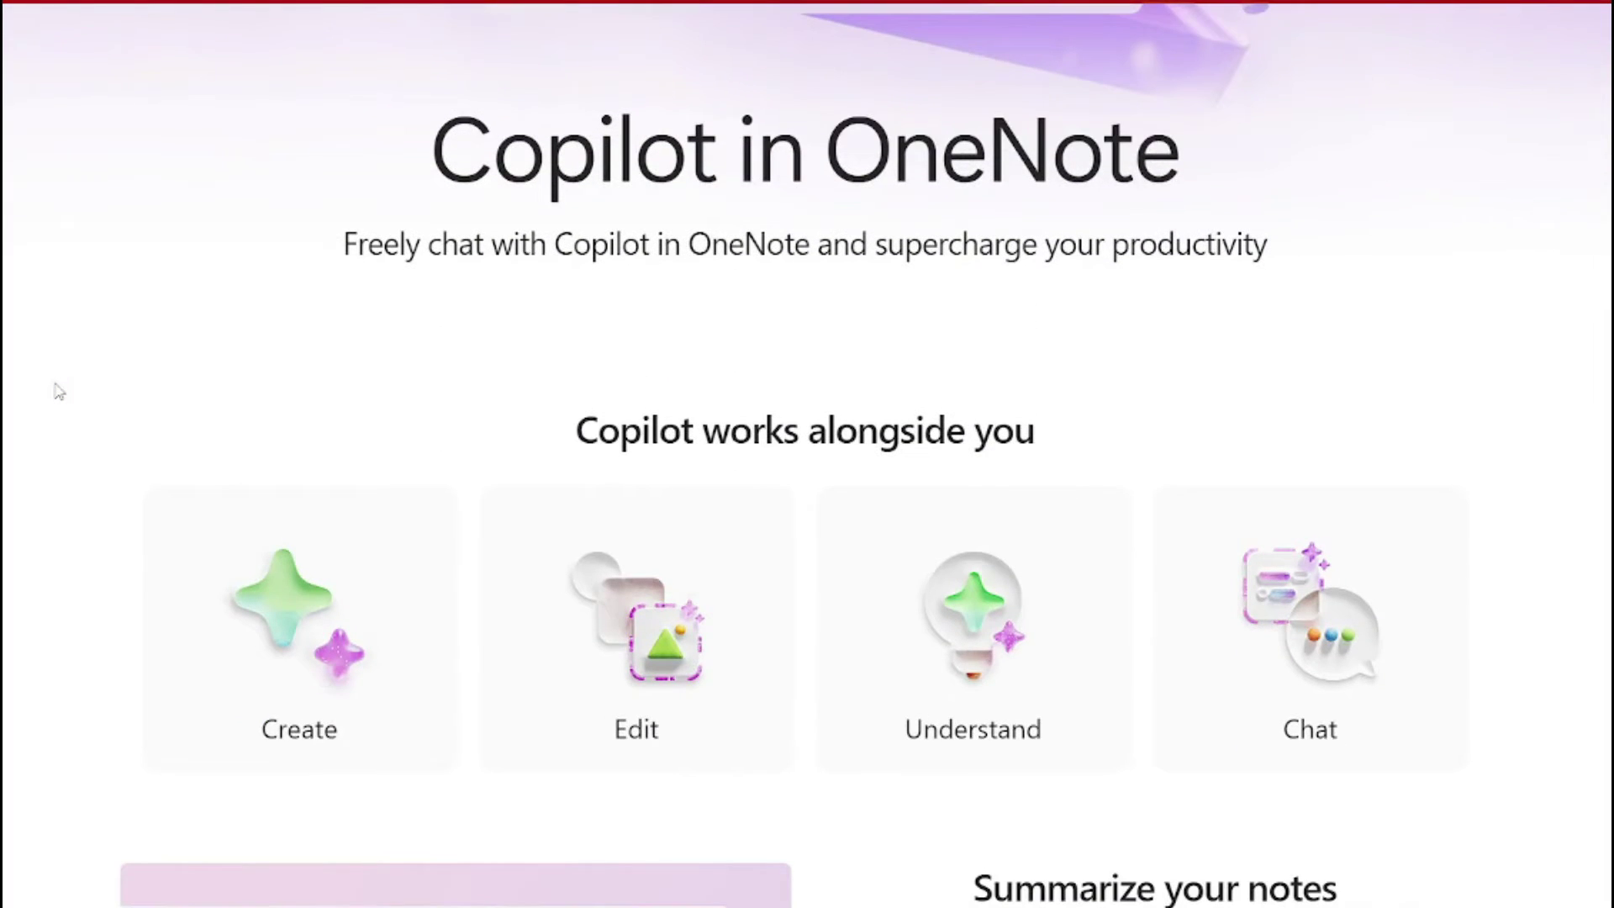
pyautogui.scroll(-3, 58, 391)
pyautogui.scroll(-4, 57, 391)
pyautogui.scroll(-4, 57, 391)
pyautogui.scroll(-5, 58, 391)
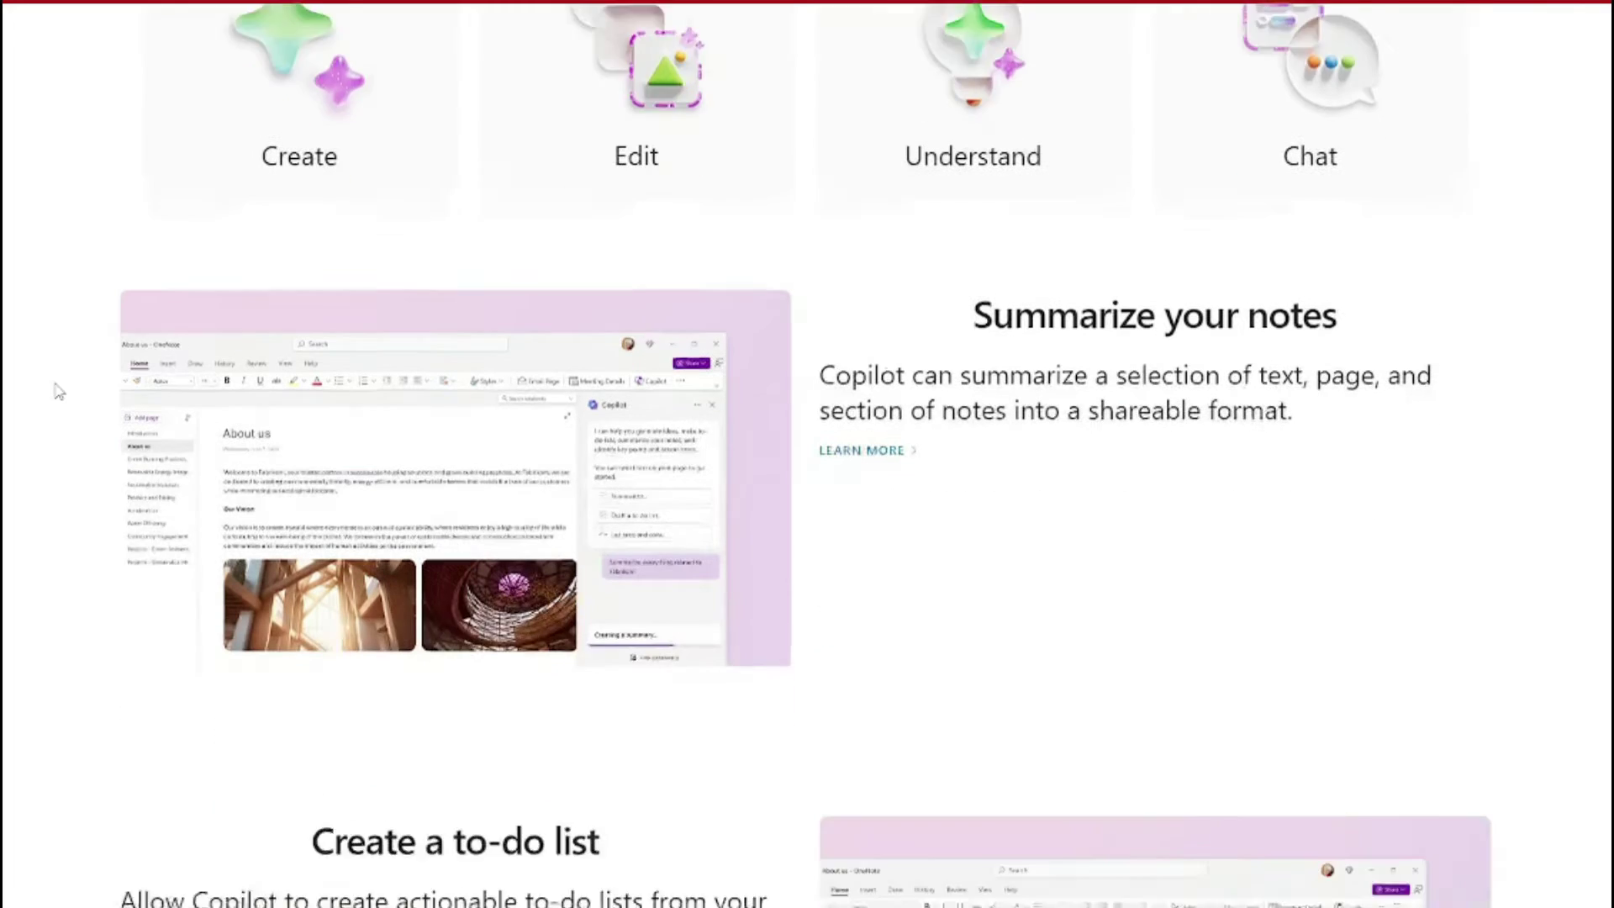
pyautogui.scroll(-6, 58, 391)
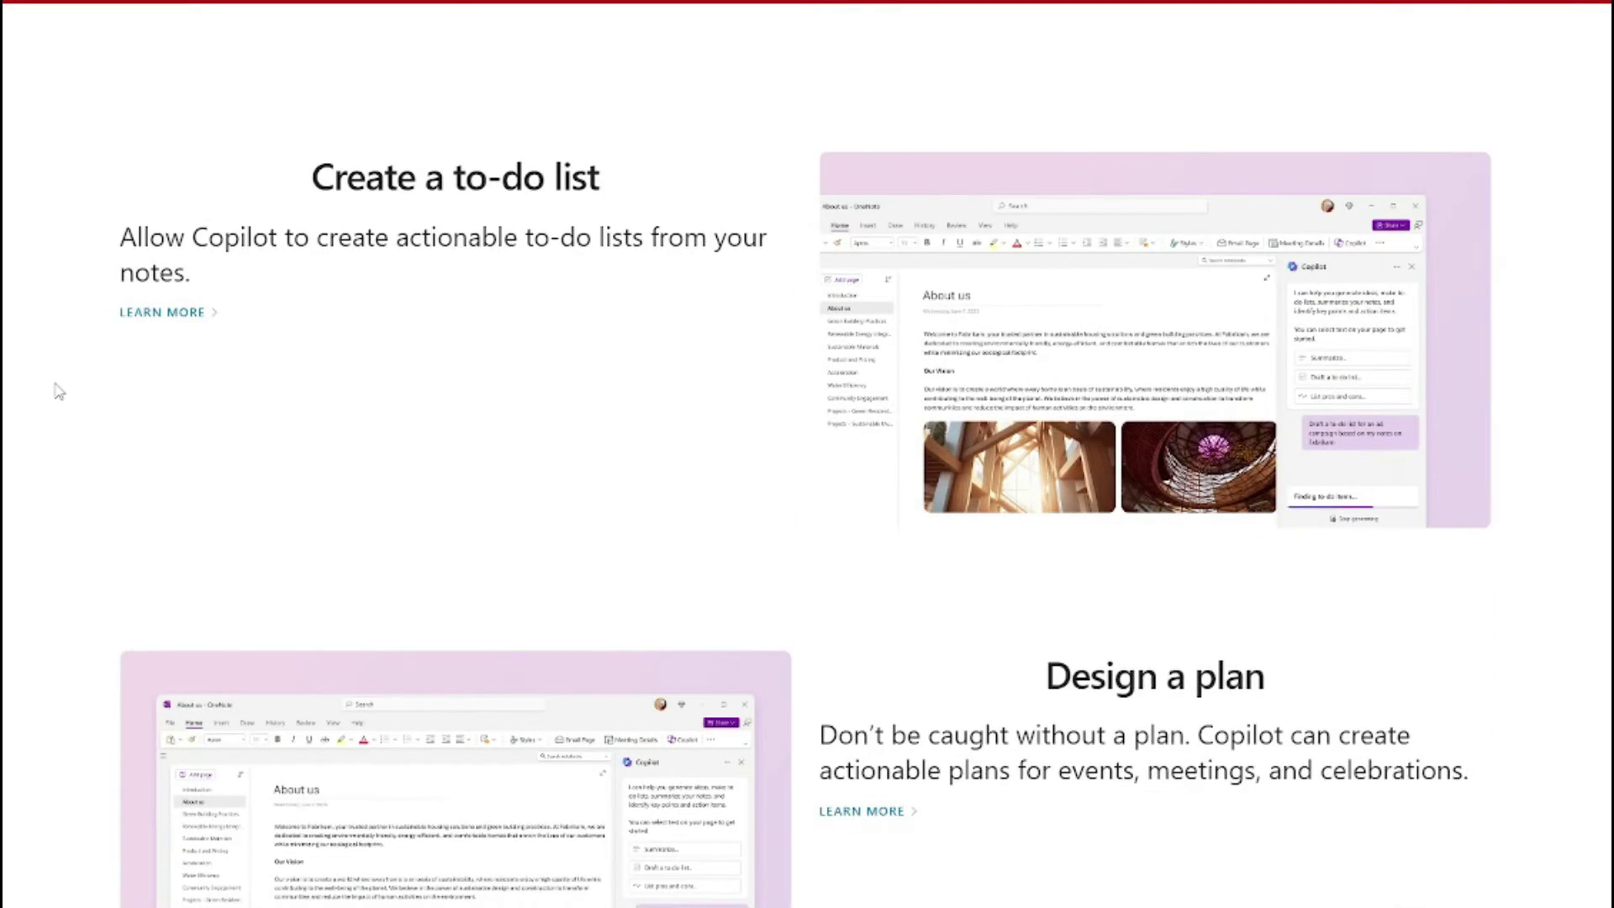
pyautogui.scroll(-5, 57, 391)
pyautogui.scroll(-6, 57, 390)
pyautogui.scroll(-5, 58, 391)
pyautogui.scroll(-5, 57, 391)
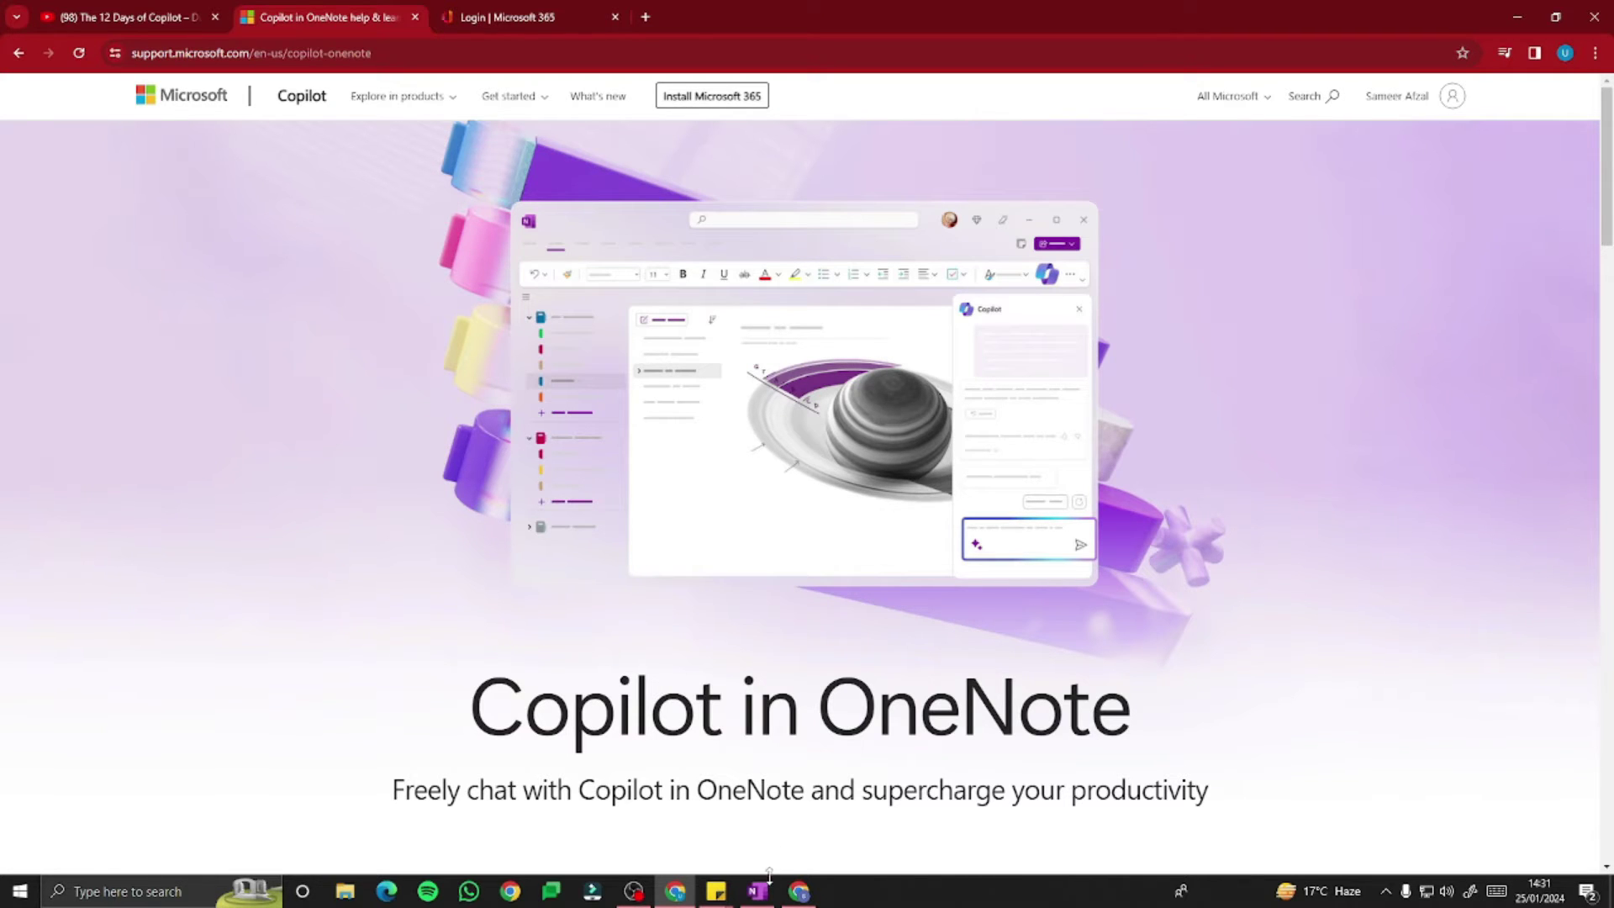
# - Launch OneNote via taskbar search, create a named OneDrive - Personal notebook, and close Copilot
pyautogui.click(198, 893)
pyautogui.write('one')
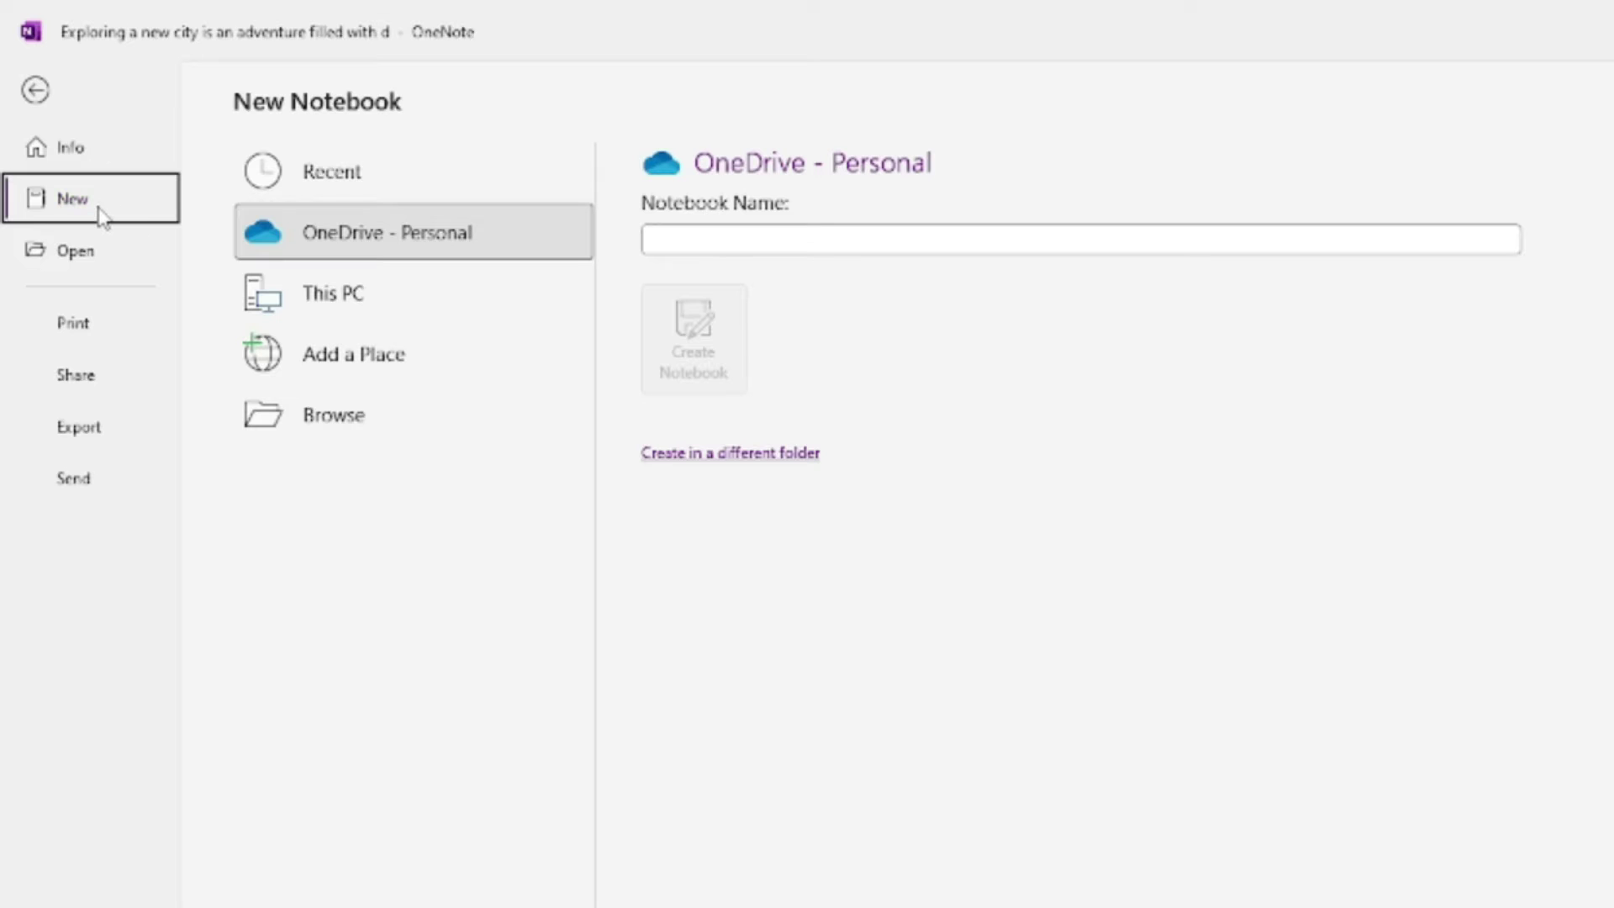
pyautogui.click(812, 246)
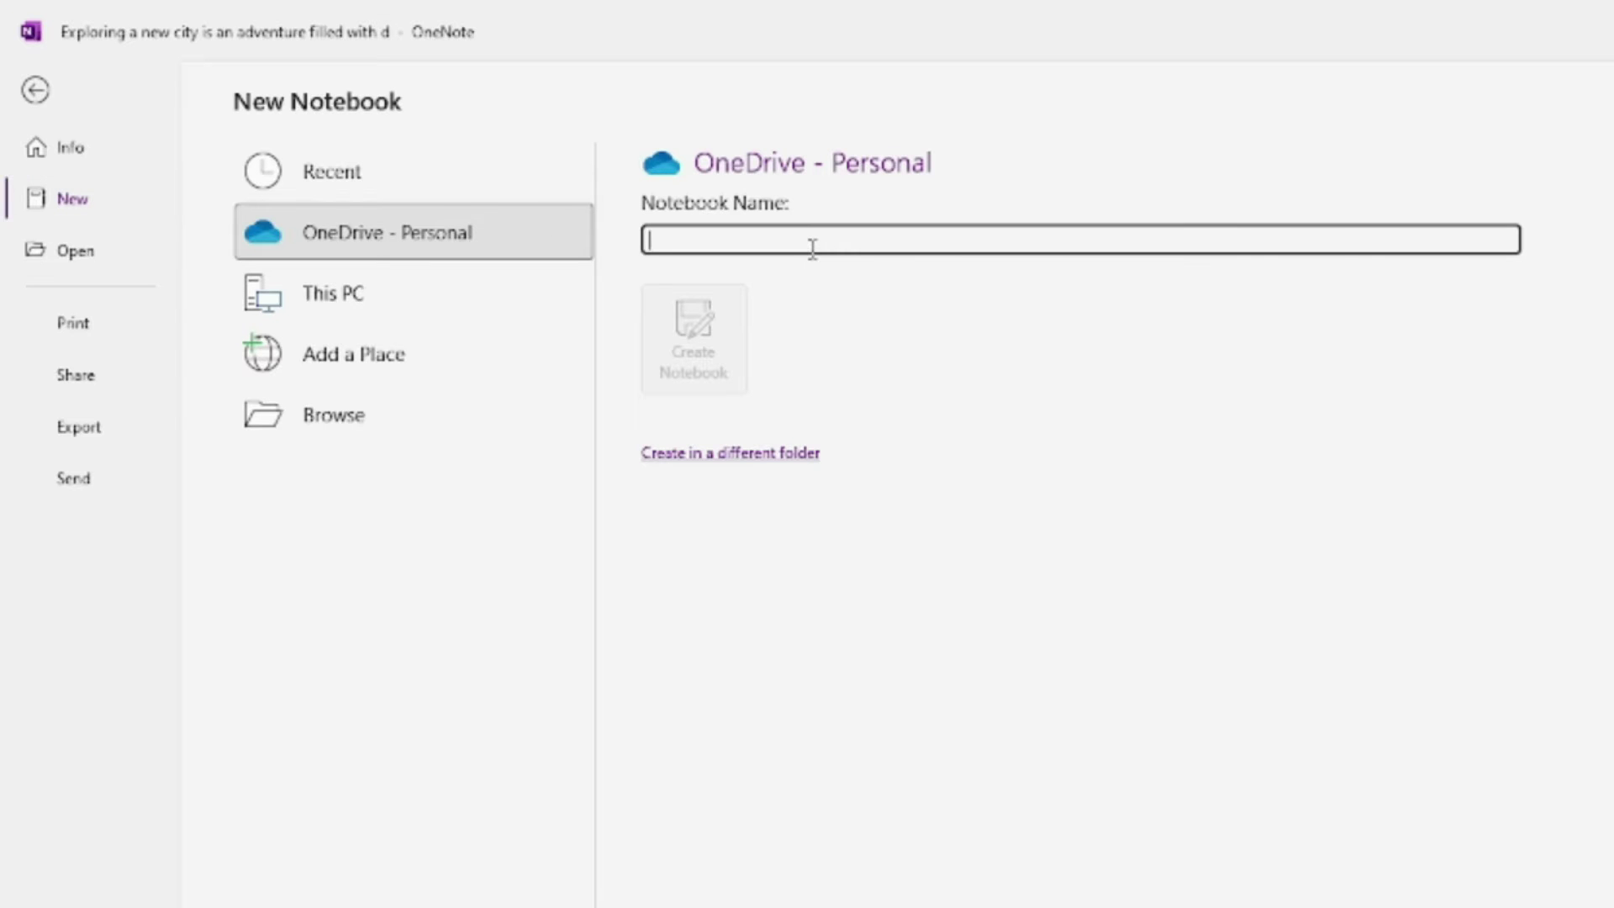
pyautogui.write('usmann')
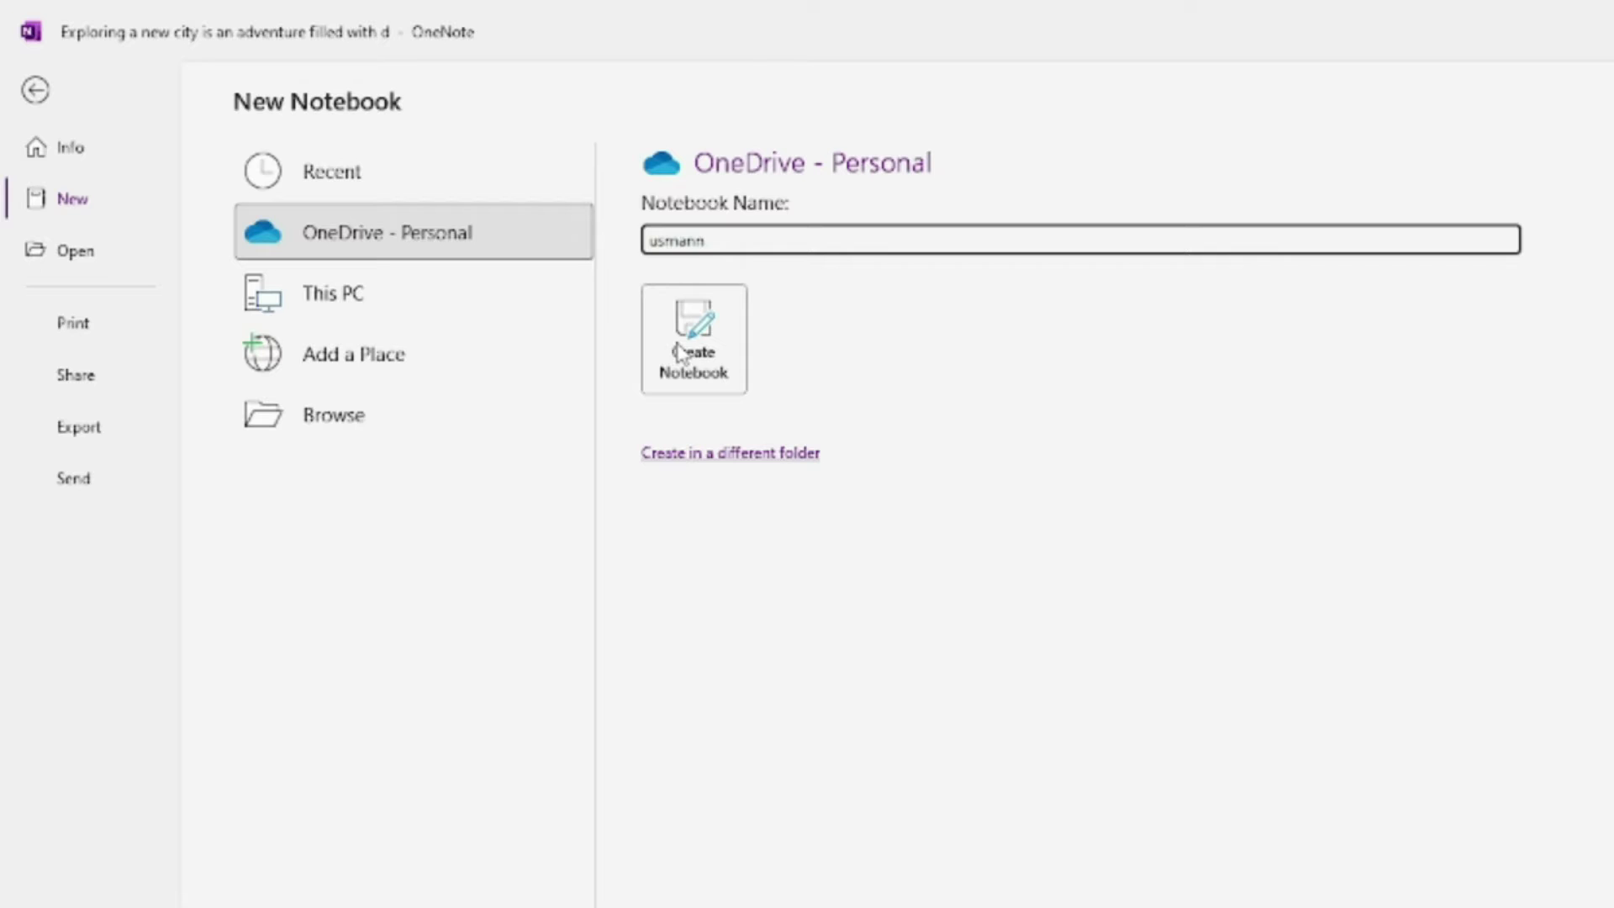
pyautogui.click(679, 348)
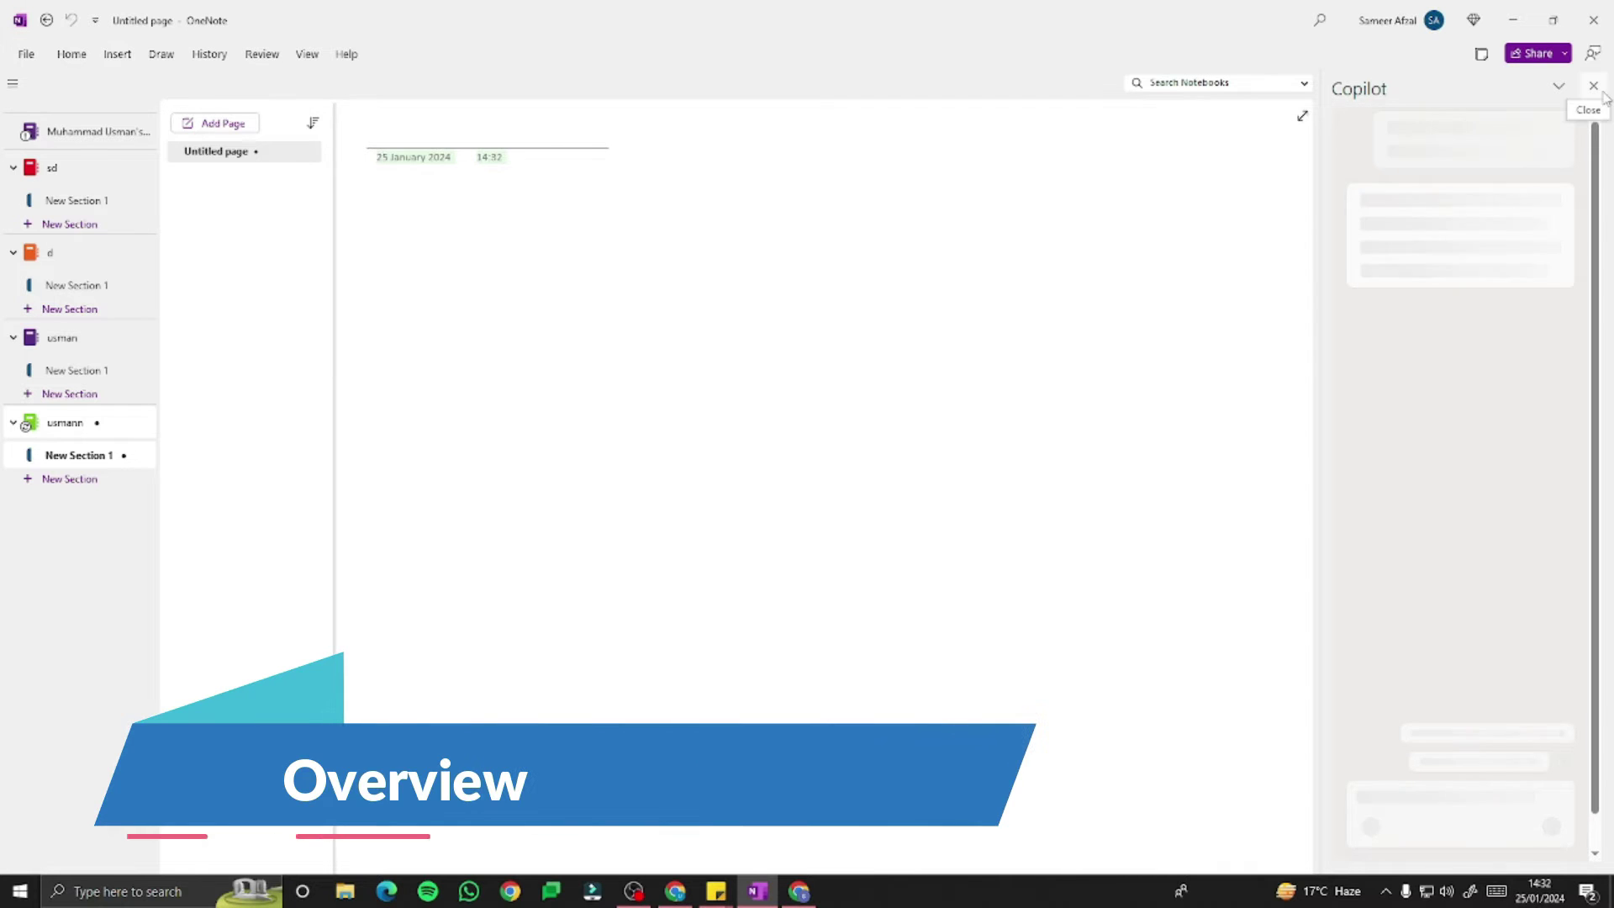
pyautogui.click(1600, 93)
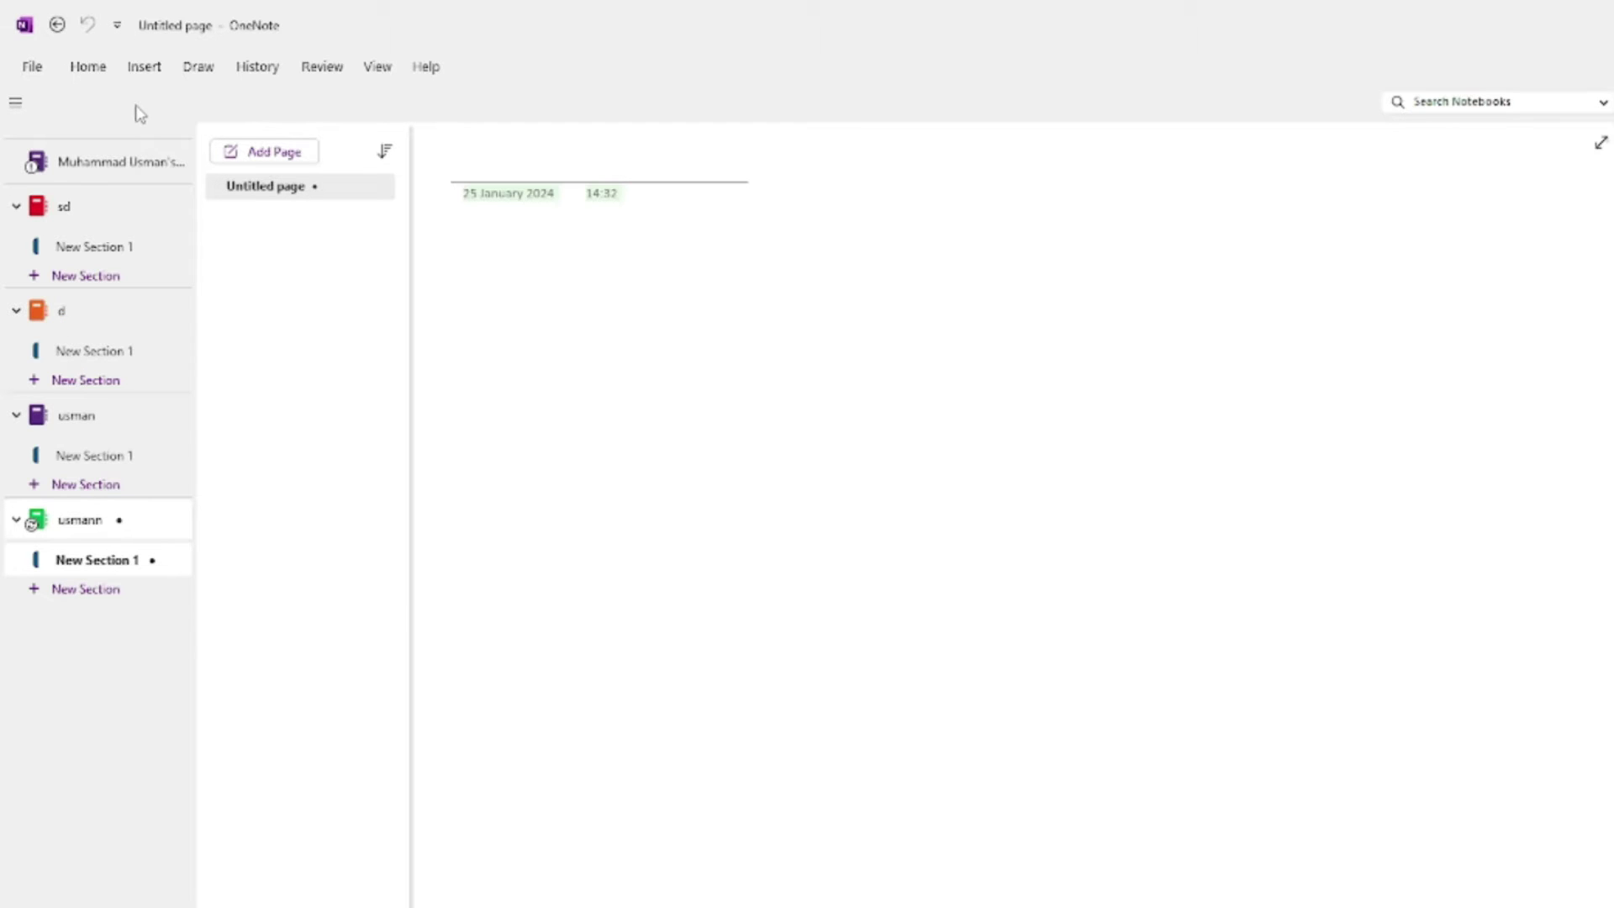
# - Open the Copilot pane from the Home ribbon beside the blank Untitled page
pyautogui.click(91, 68)
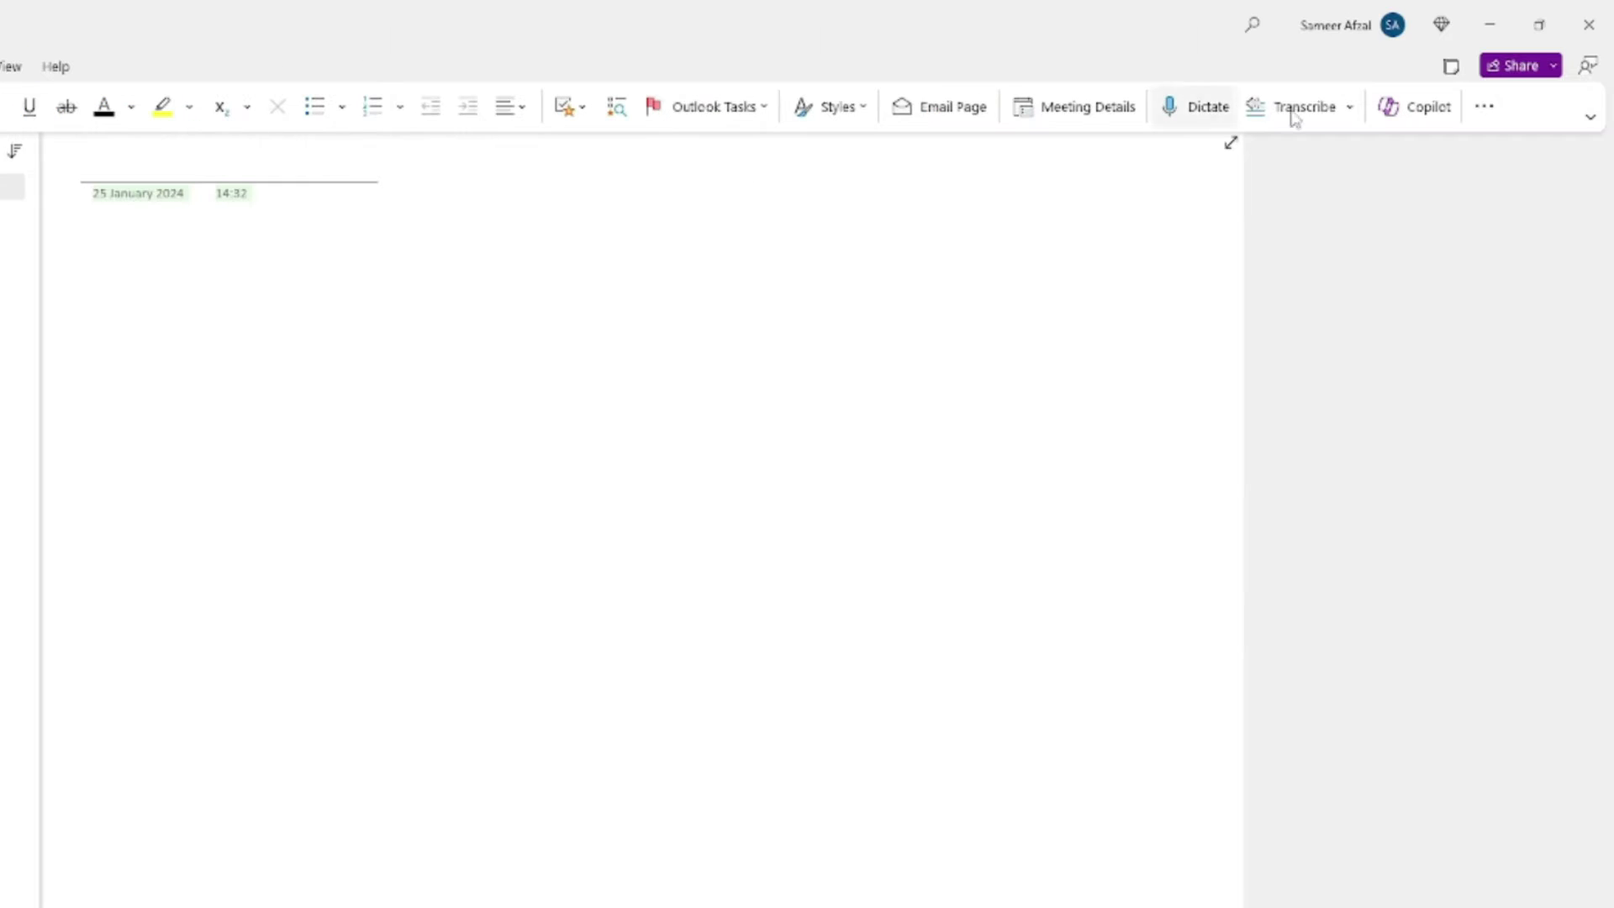
pyautogui.click(1418, 118)
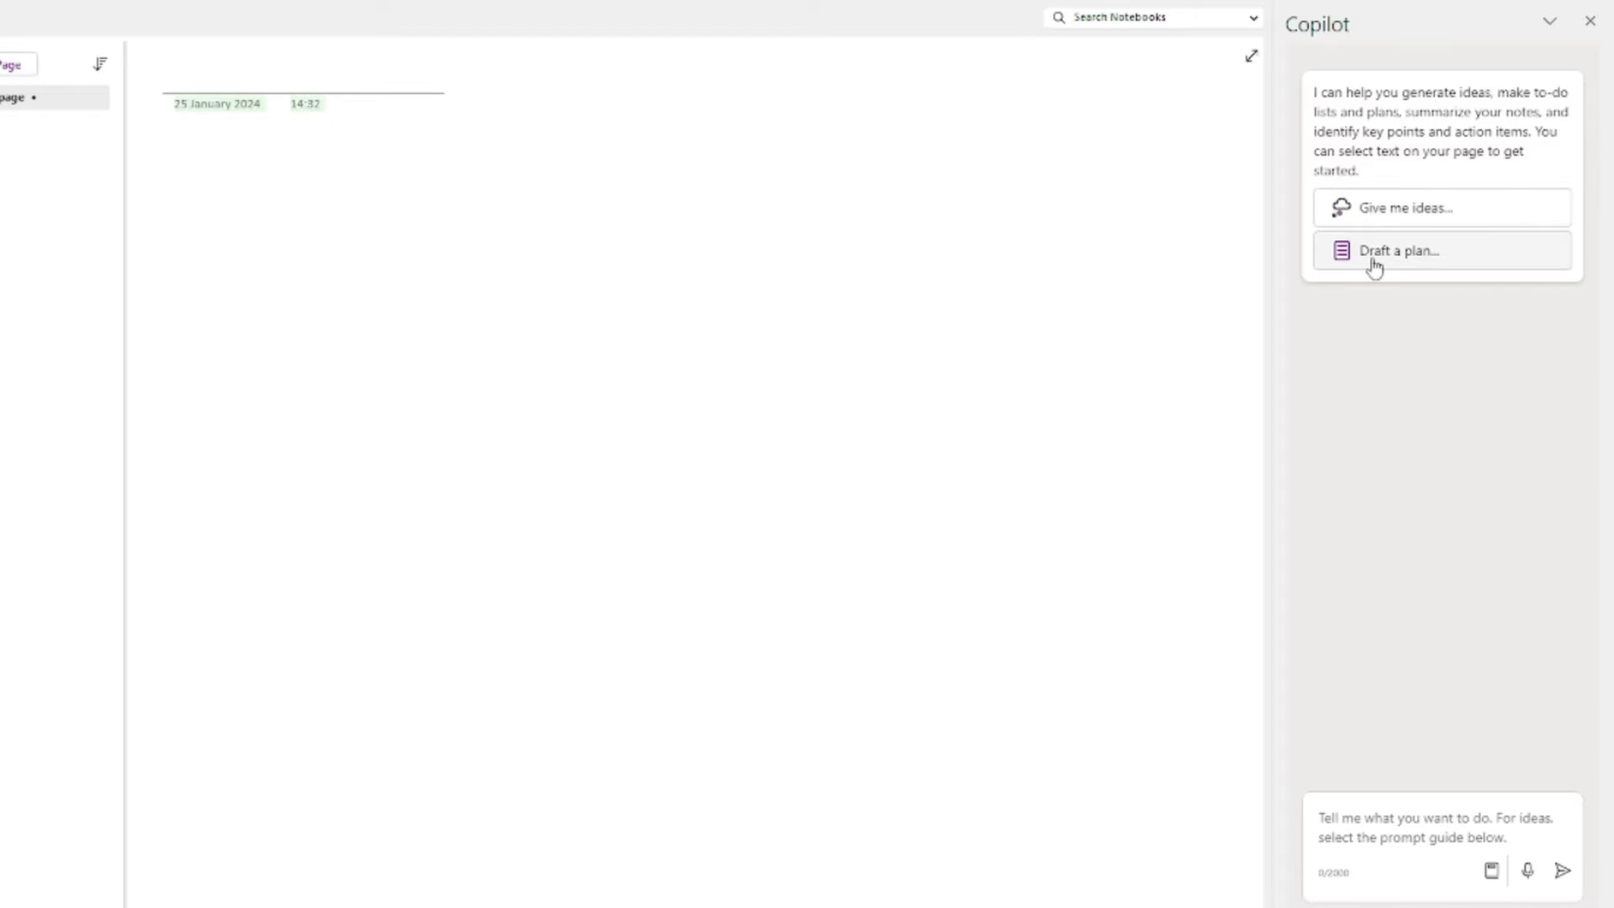
# - Ask Copilot for ideas for starting a small online business from scratch and review its five ideas
pyautogui.click(1373, 210)
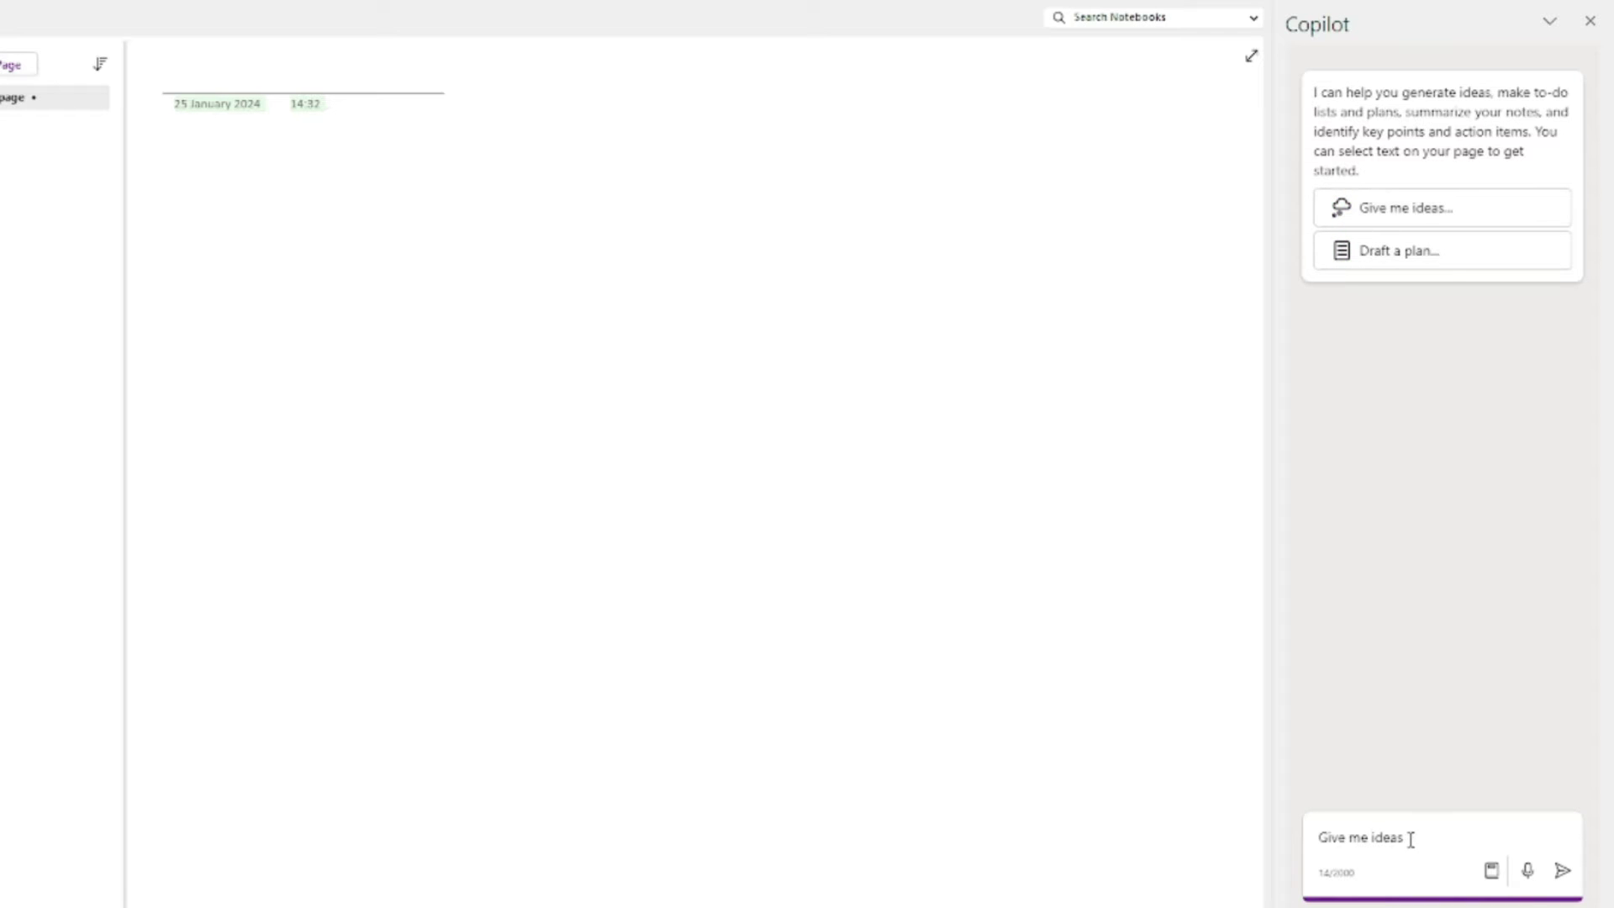
pyautogui.click(1401, 252)
pyautogui.hotkey('ctrl', 'a')
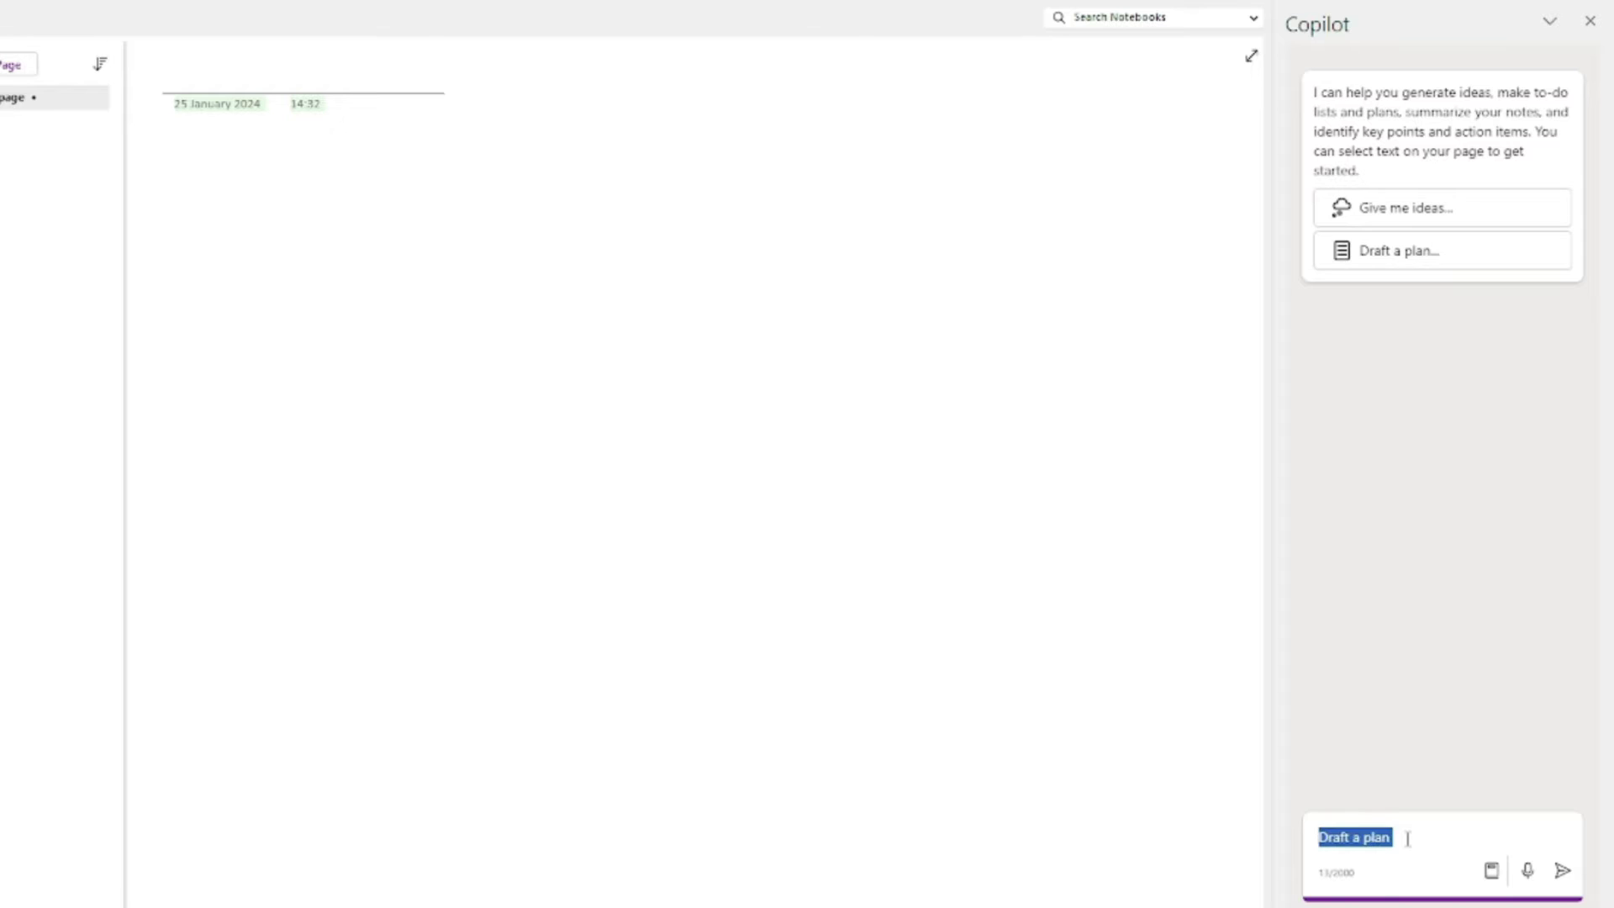
pyautogui.press('BackSpace')
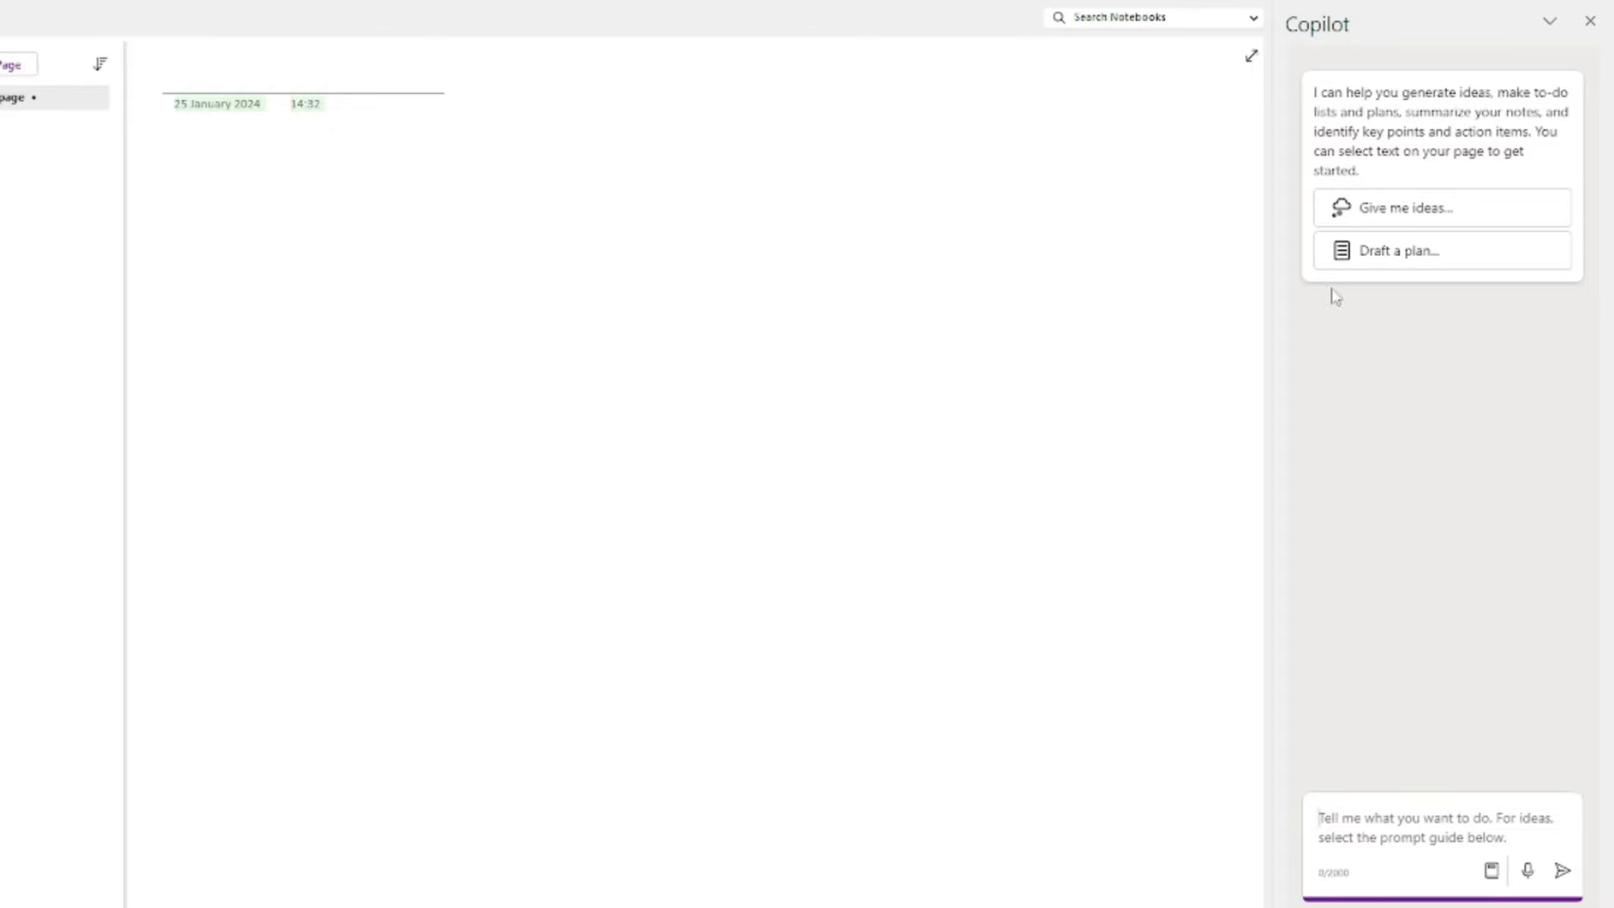
pyautogui.click(1397, 212)
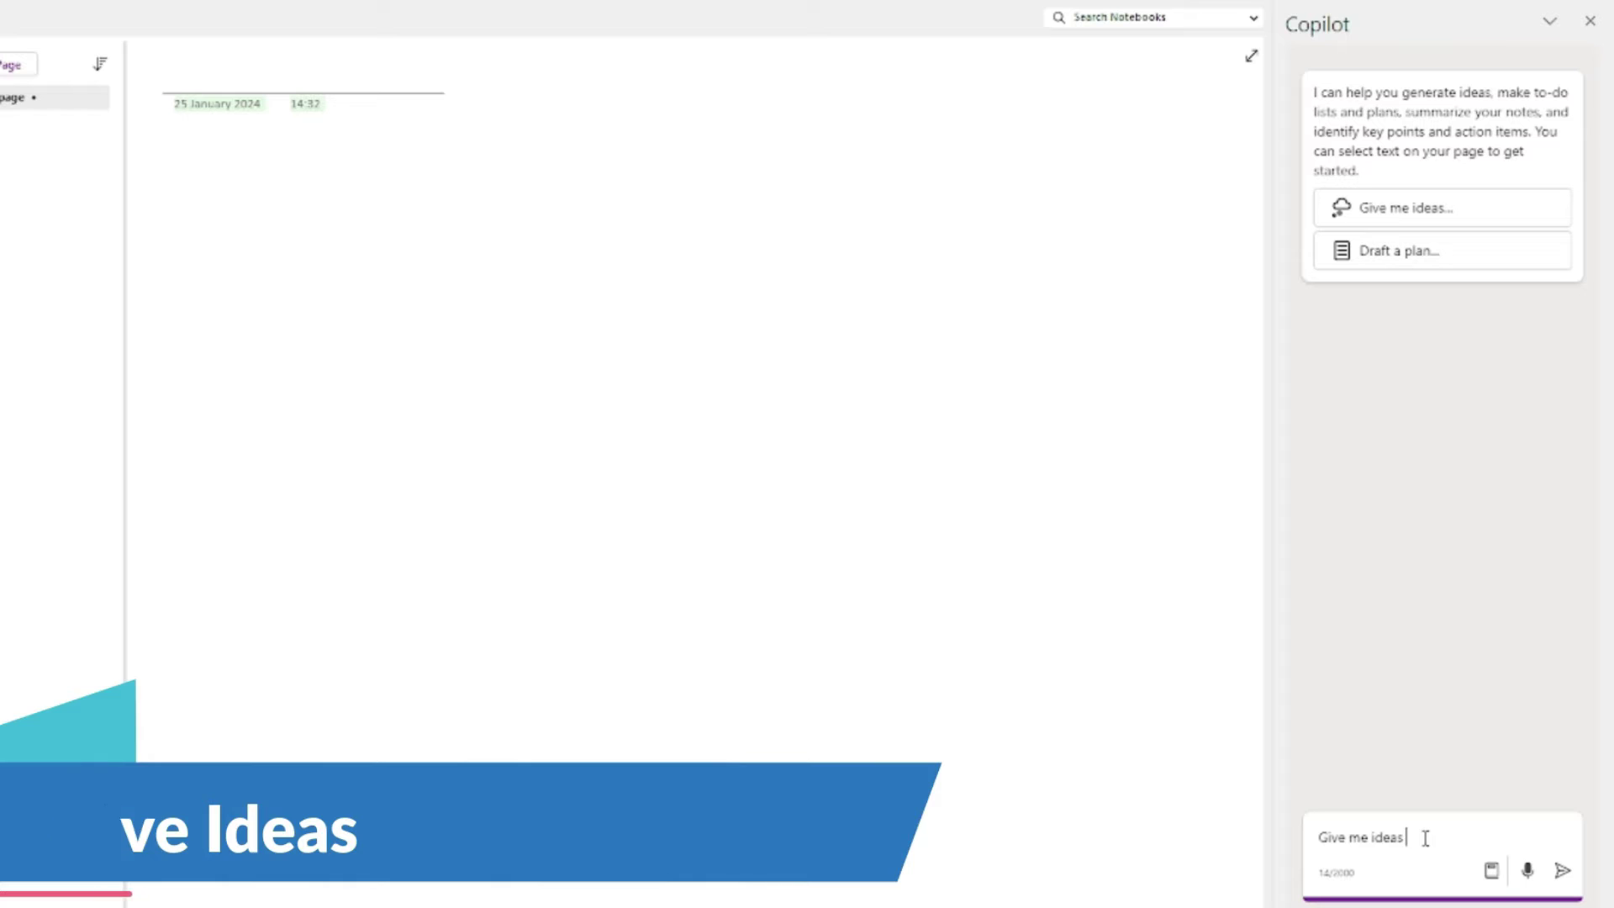
pyautogui.write('for starting a small online business from scratch.')
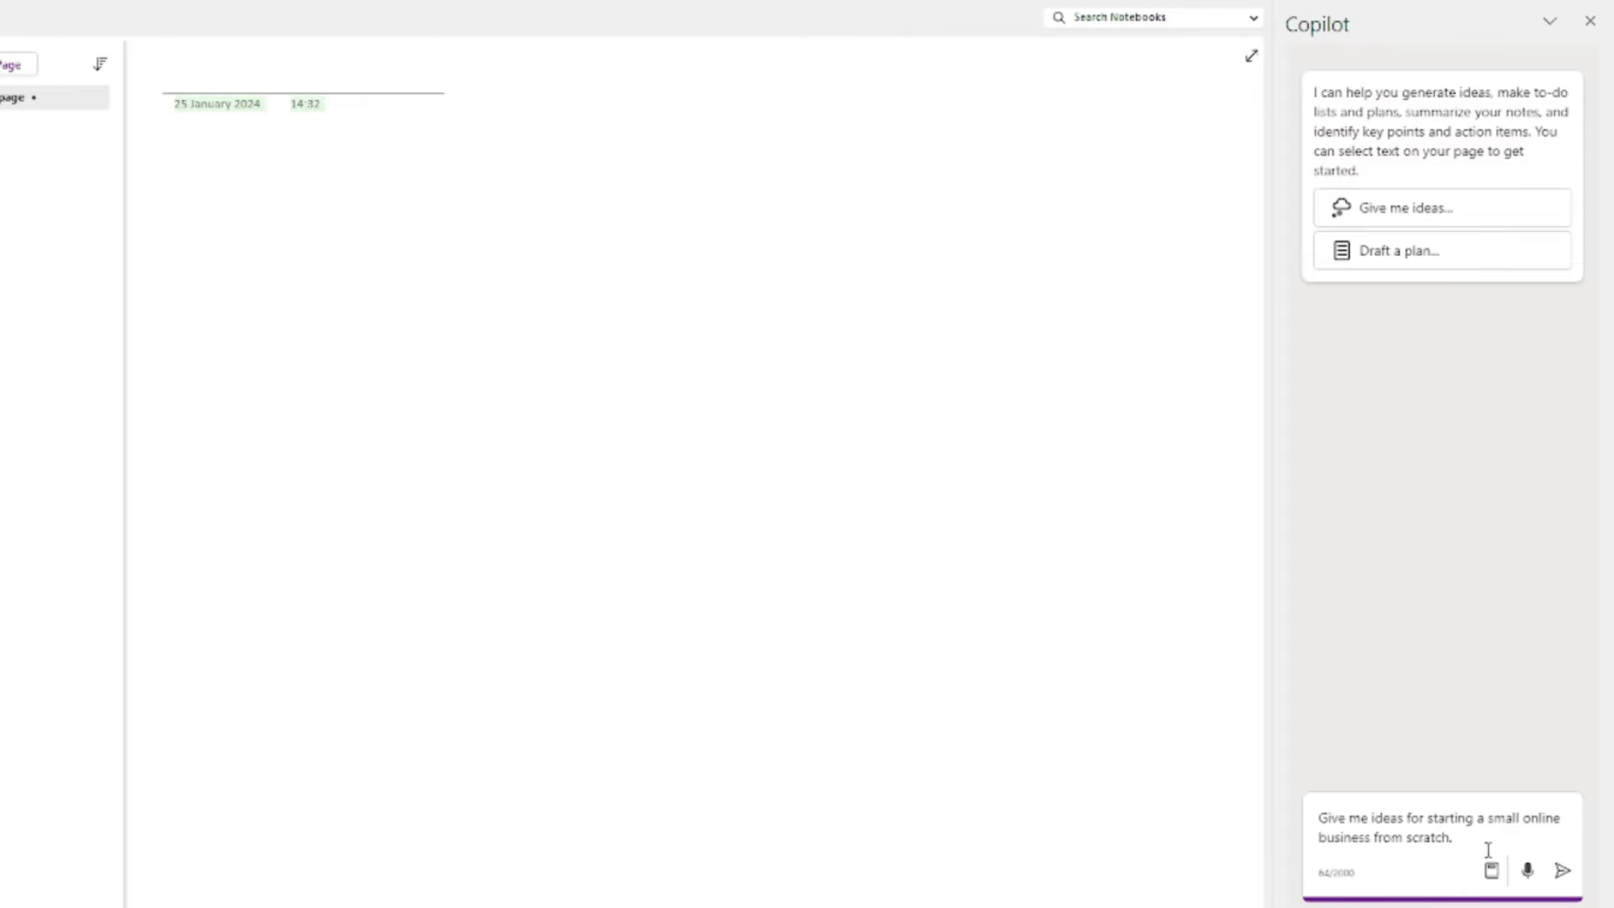
pyautogui.click(1562, 872)
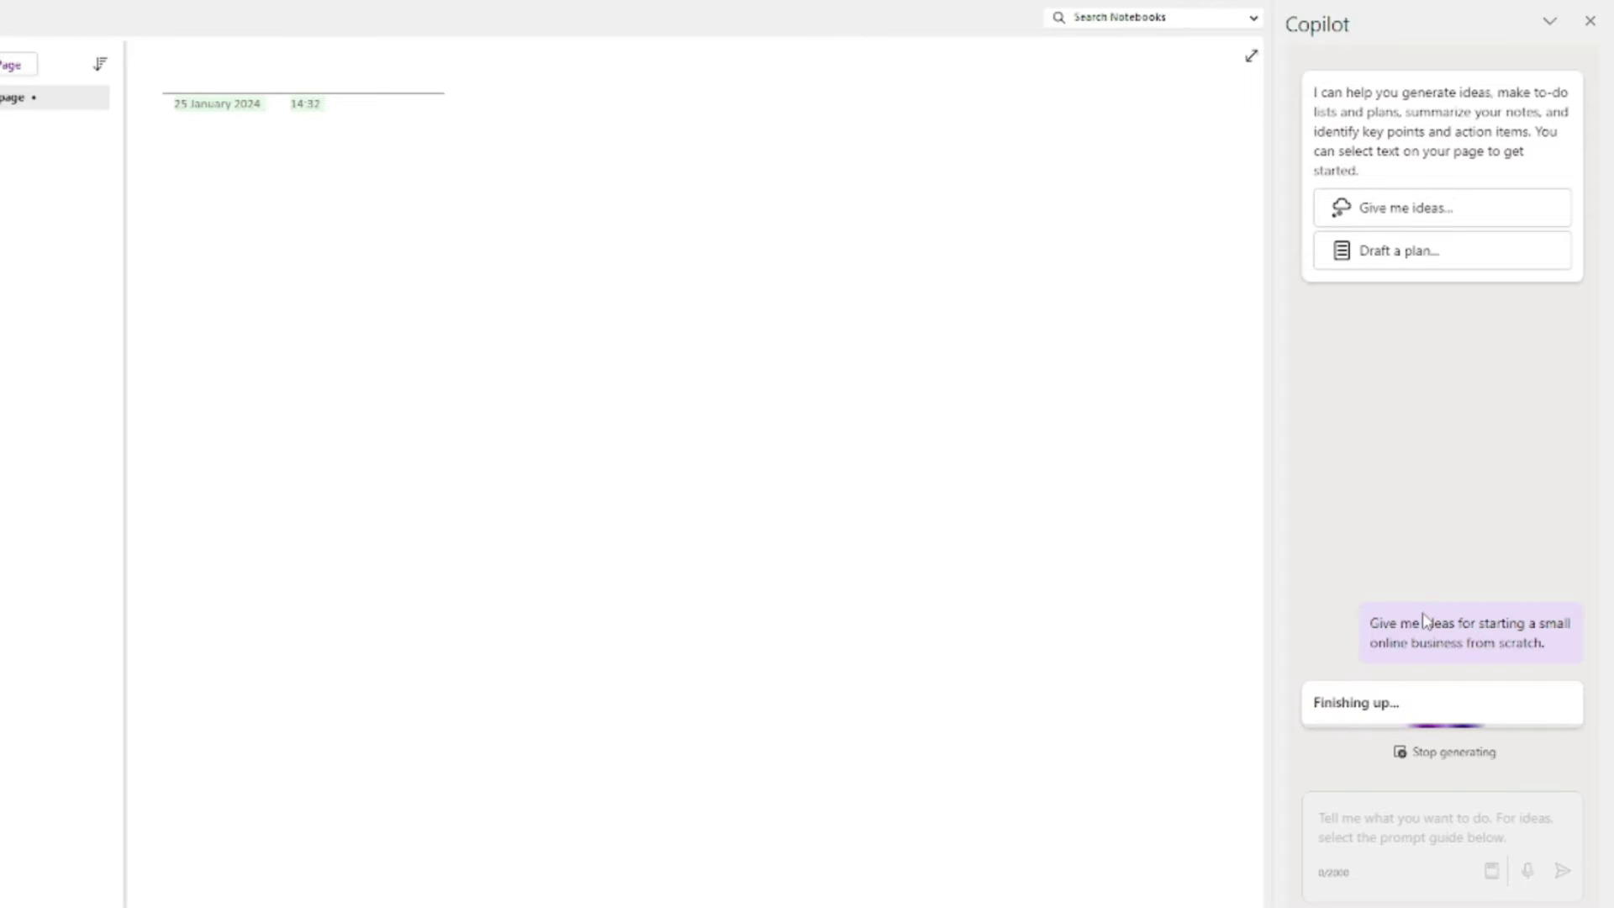
pyautogui.scroll(3, 1462, 280)
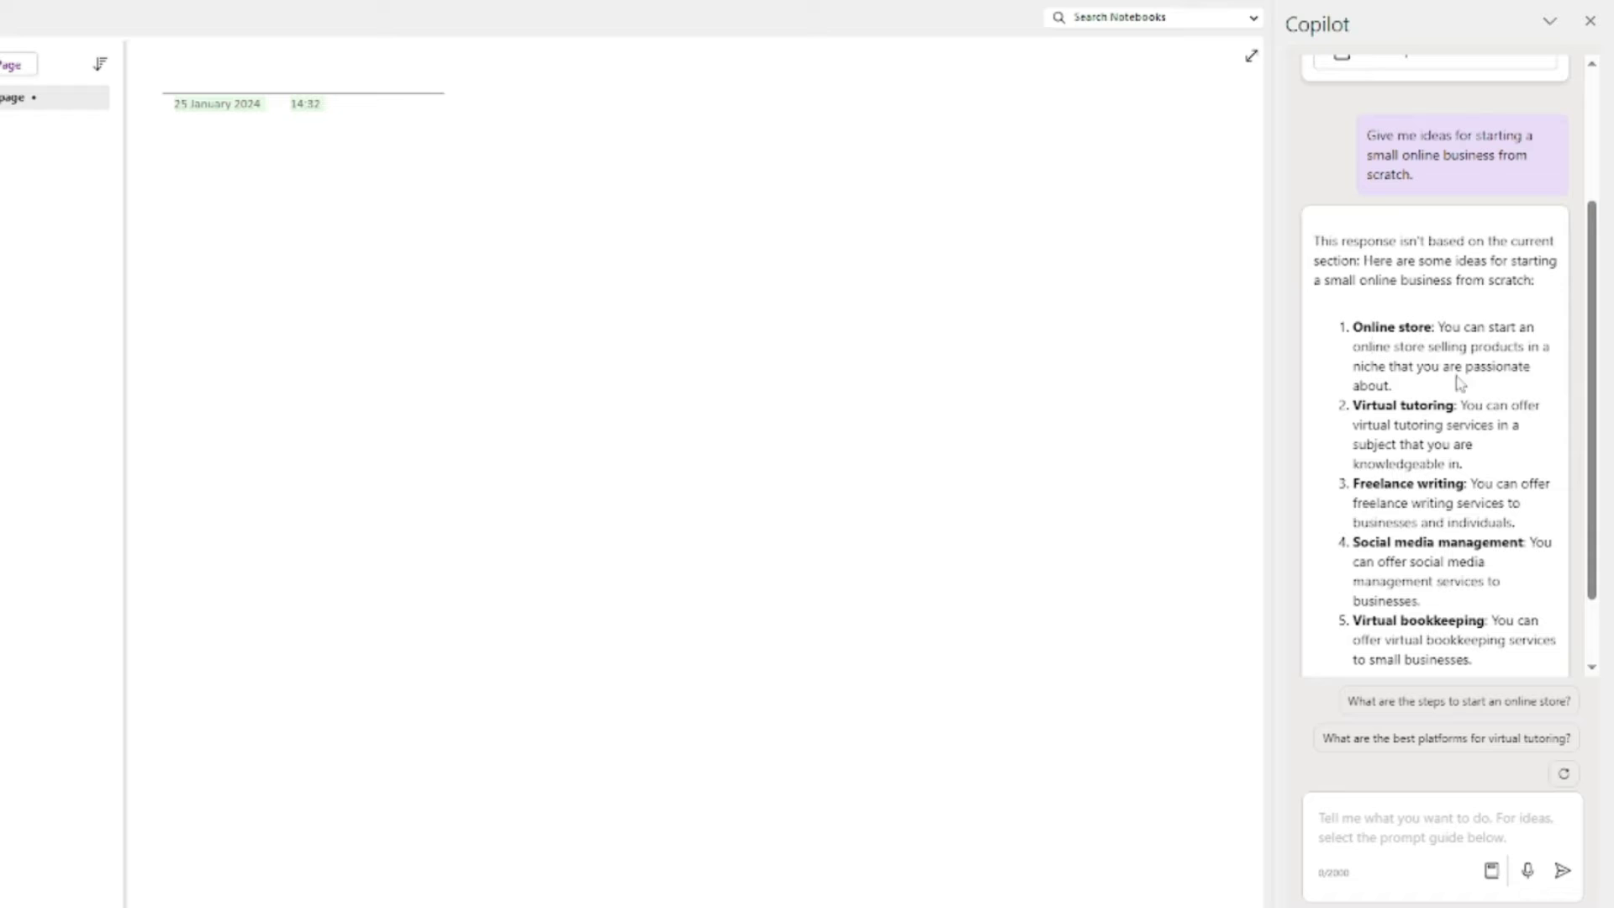
pyautogui.scroll(-1, 1416, 391)
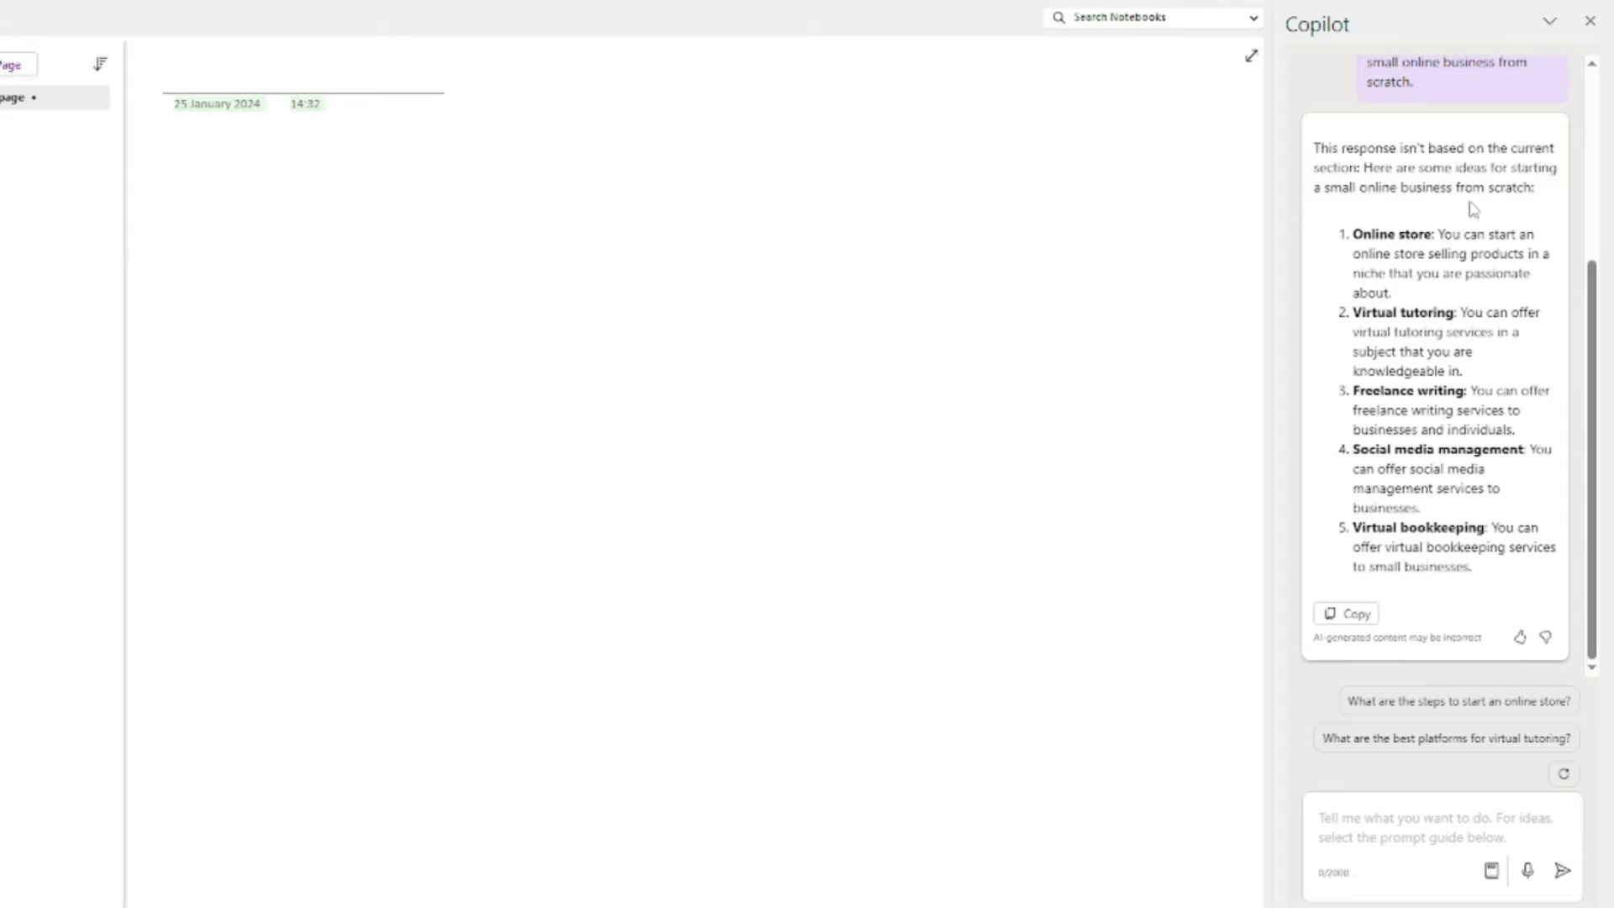
pyautogui.moveTo(1507, 167); pyautogui.dragTo(1530, 187)
pyautogui.click(1551, 202)
pyautogui.click(1365, 614)
pyautogui.click(224, 147)
pyautogui.hotkey('ctrl', 'v')
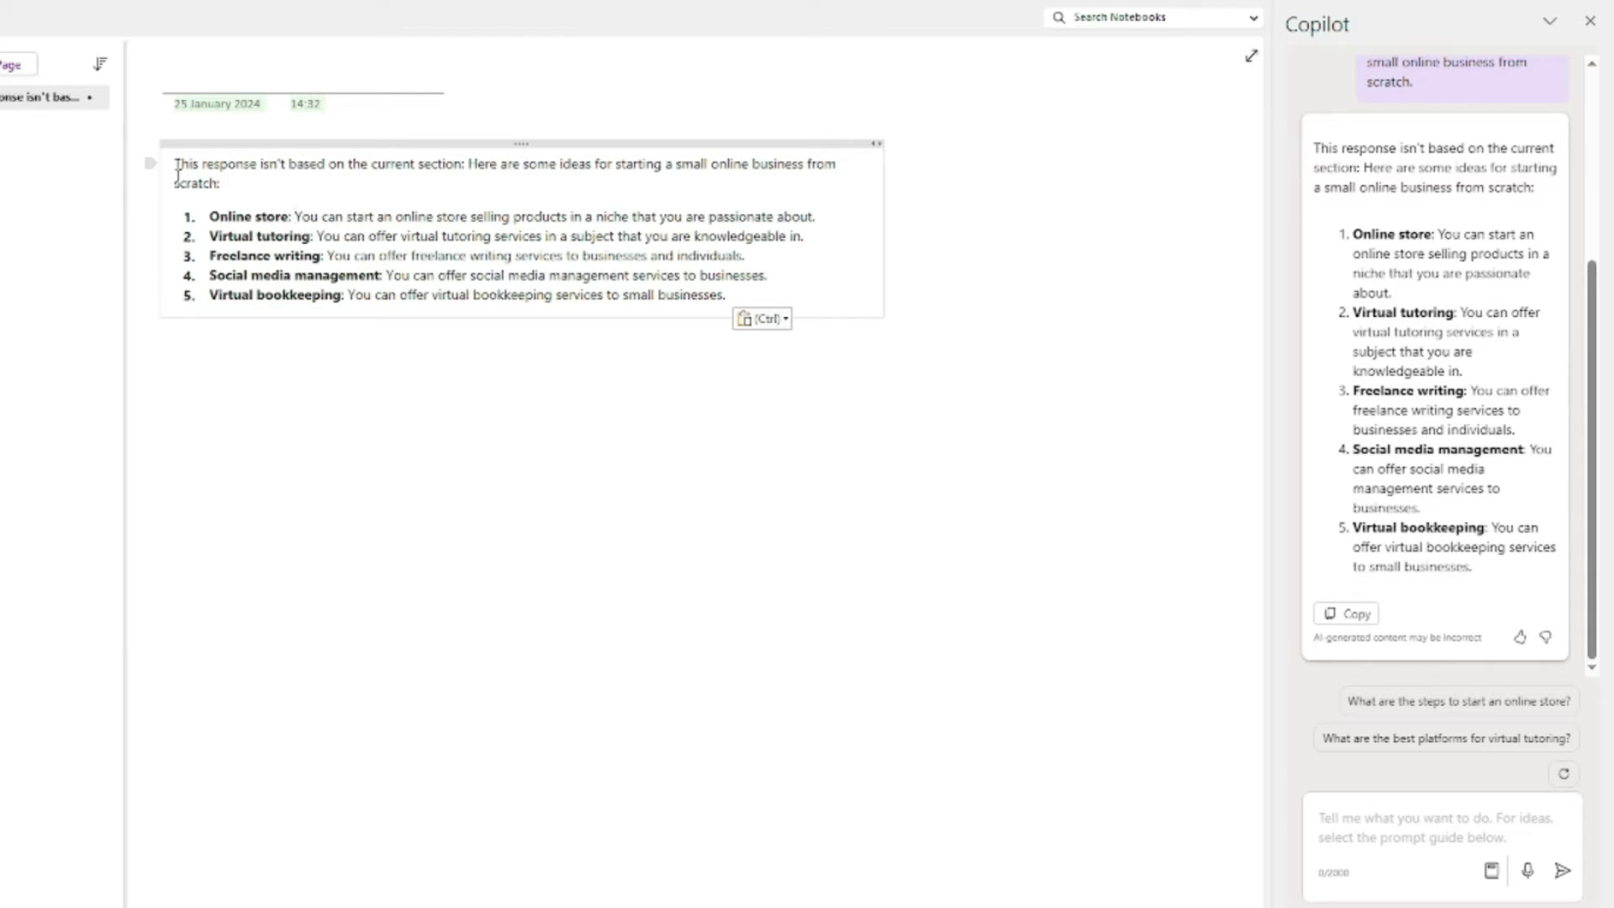
pyautogui.moveTo(806, 305); pyautogui.dragTo(176, 163)
pyautogui.press('Delete')
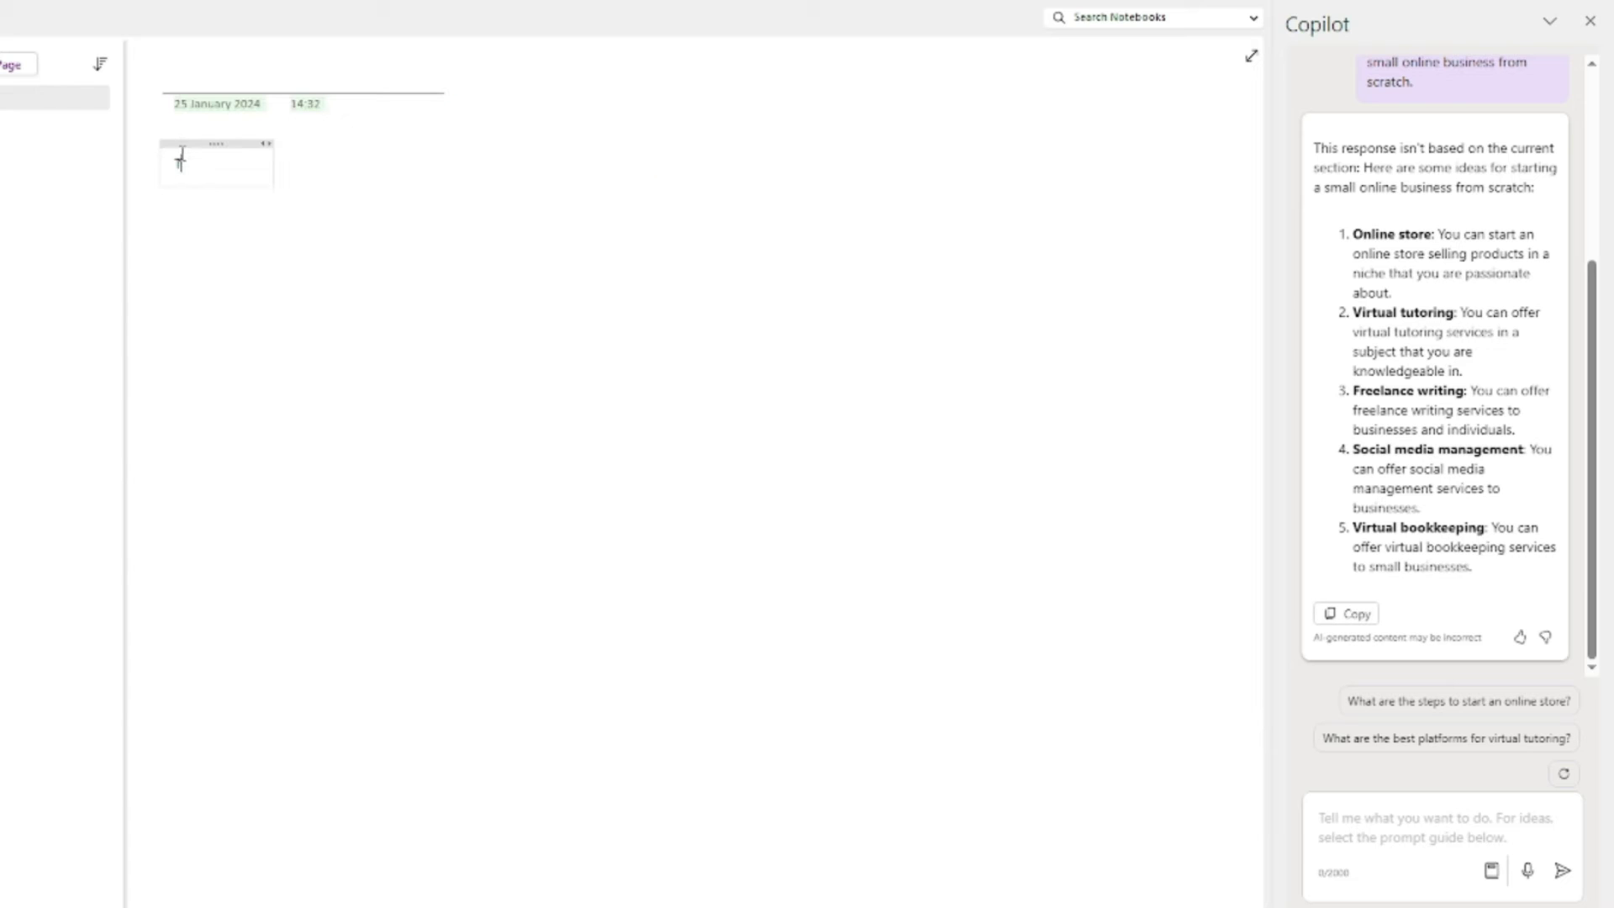
pyautogui.scroll(3, 1368, 418)
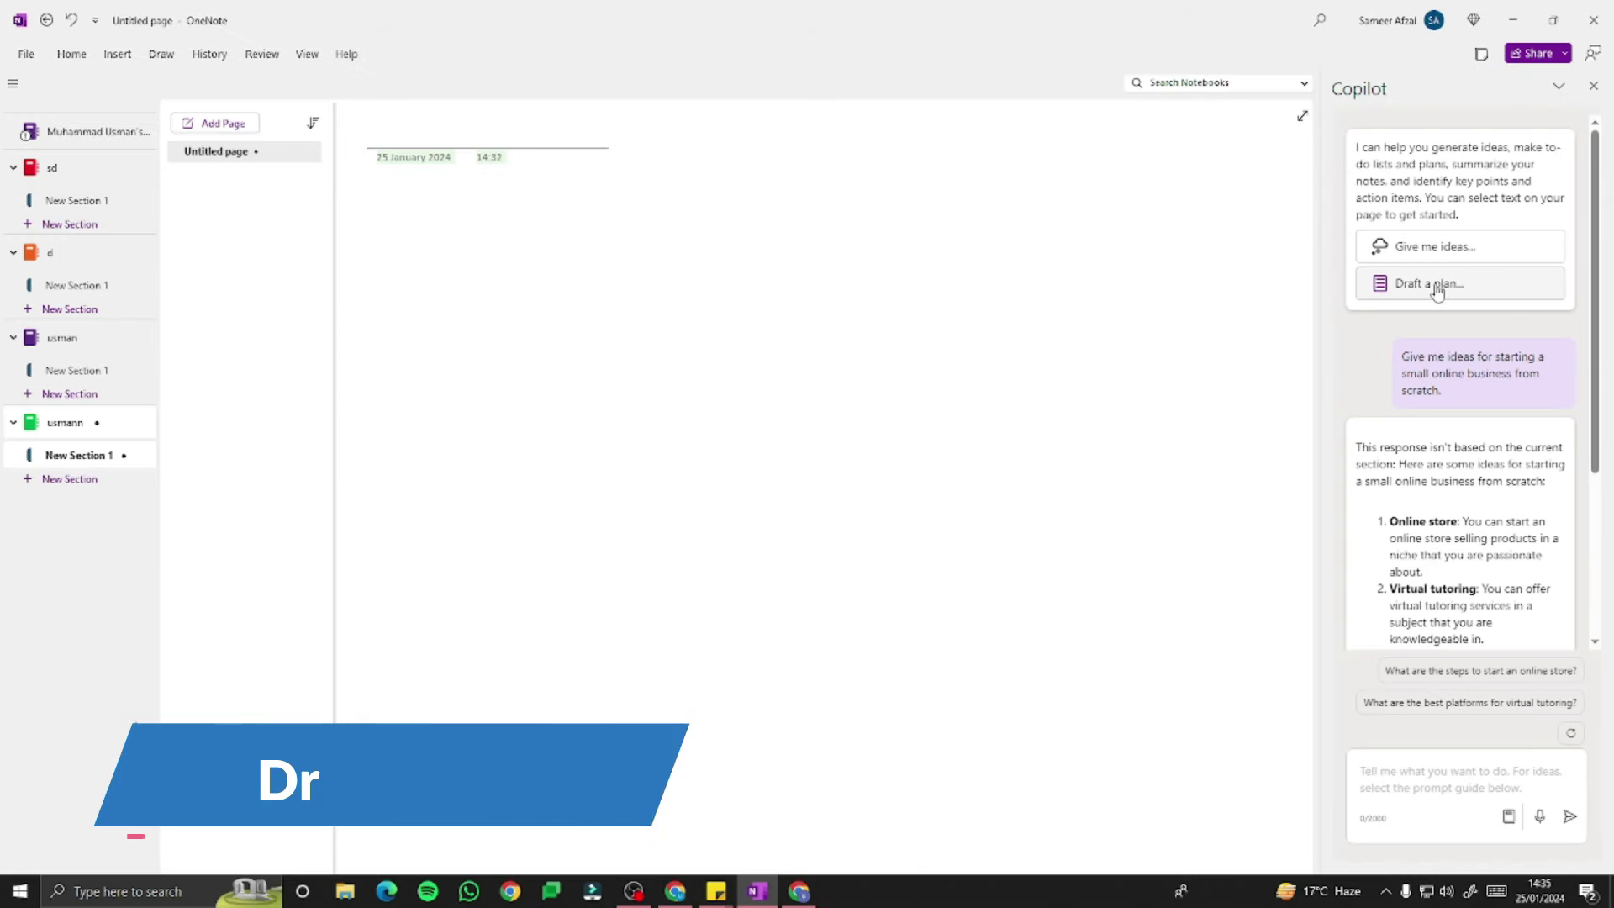
# - Ask Copilot to draft a plan for organizing a community cleanup event
pyautogui.click(1437, 290)
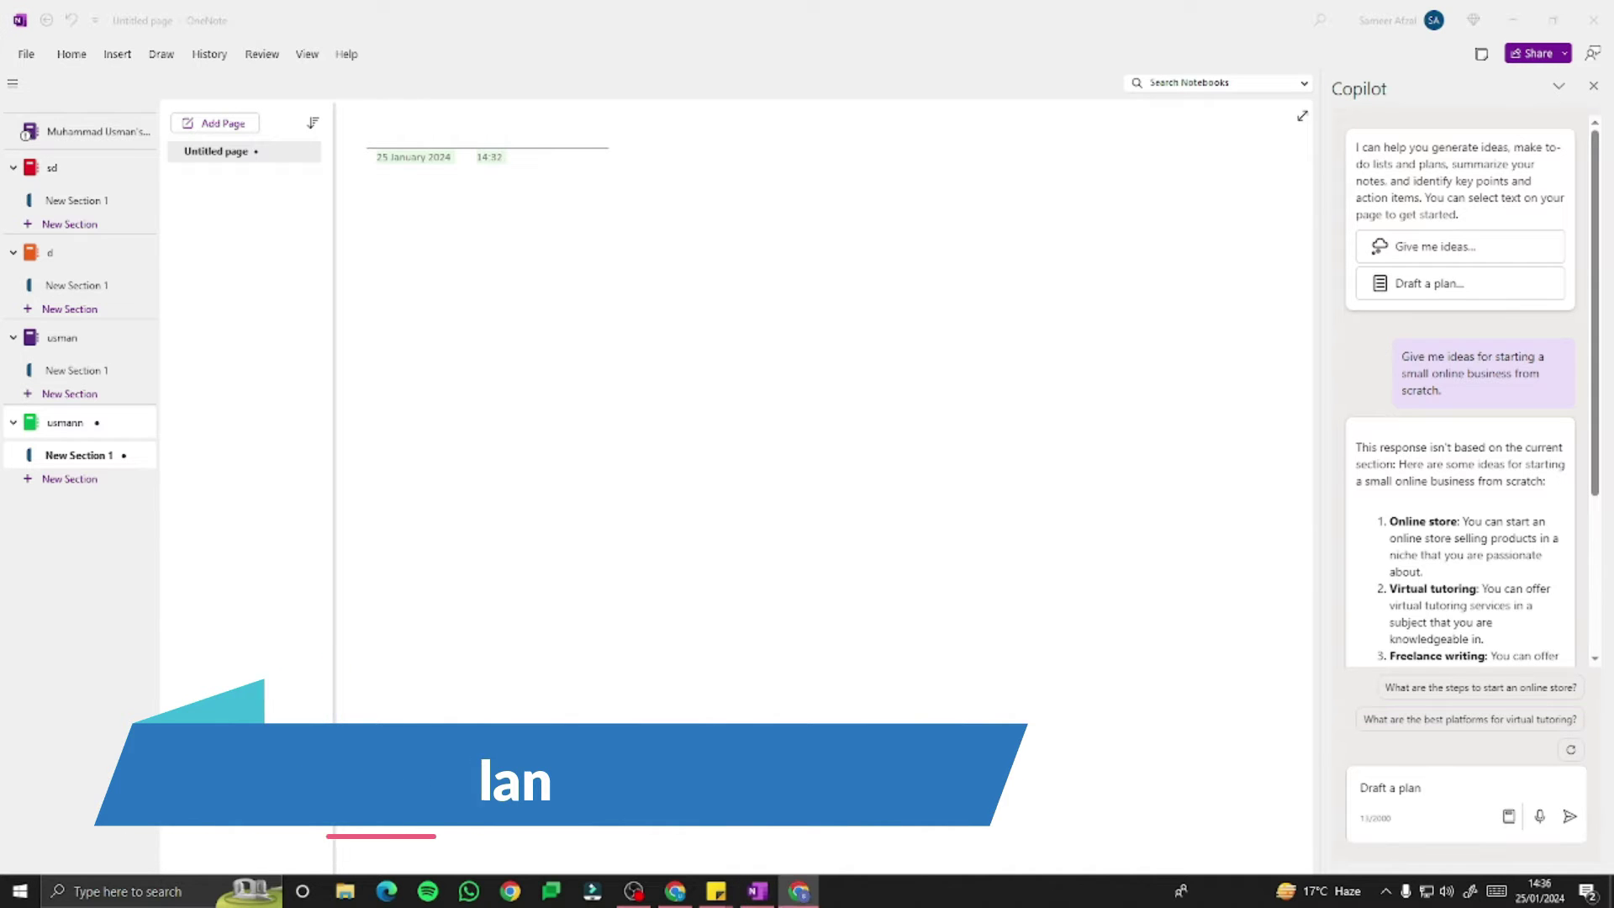
pyautogui.click(1440, 794)
pyautogui.hotkey('ctrl', 'v')
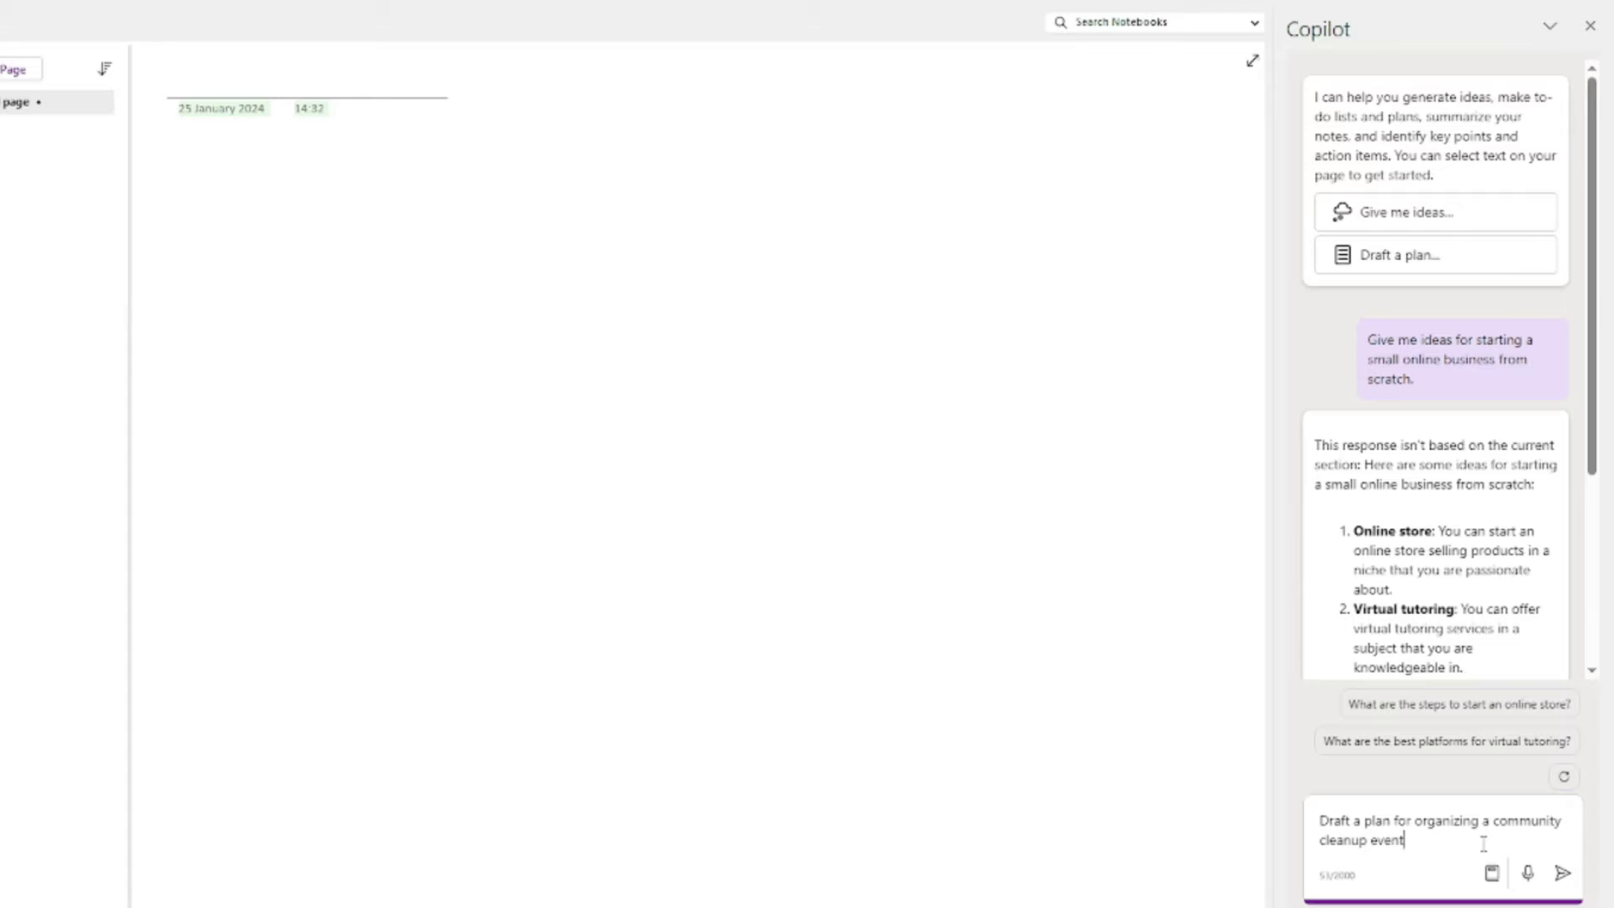
pyautogui.click(1562, 872)
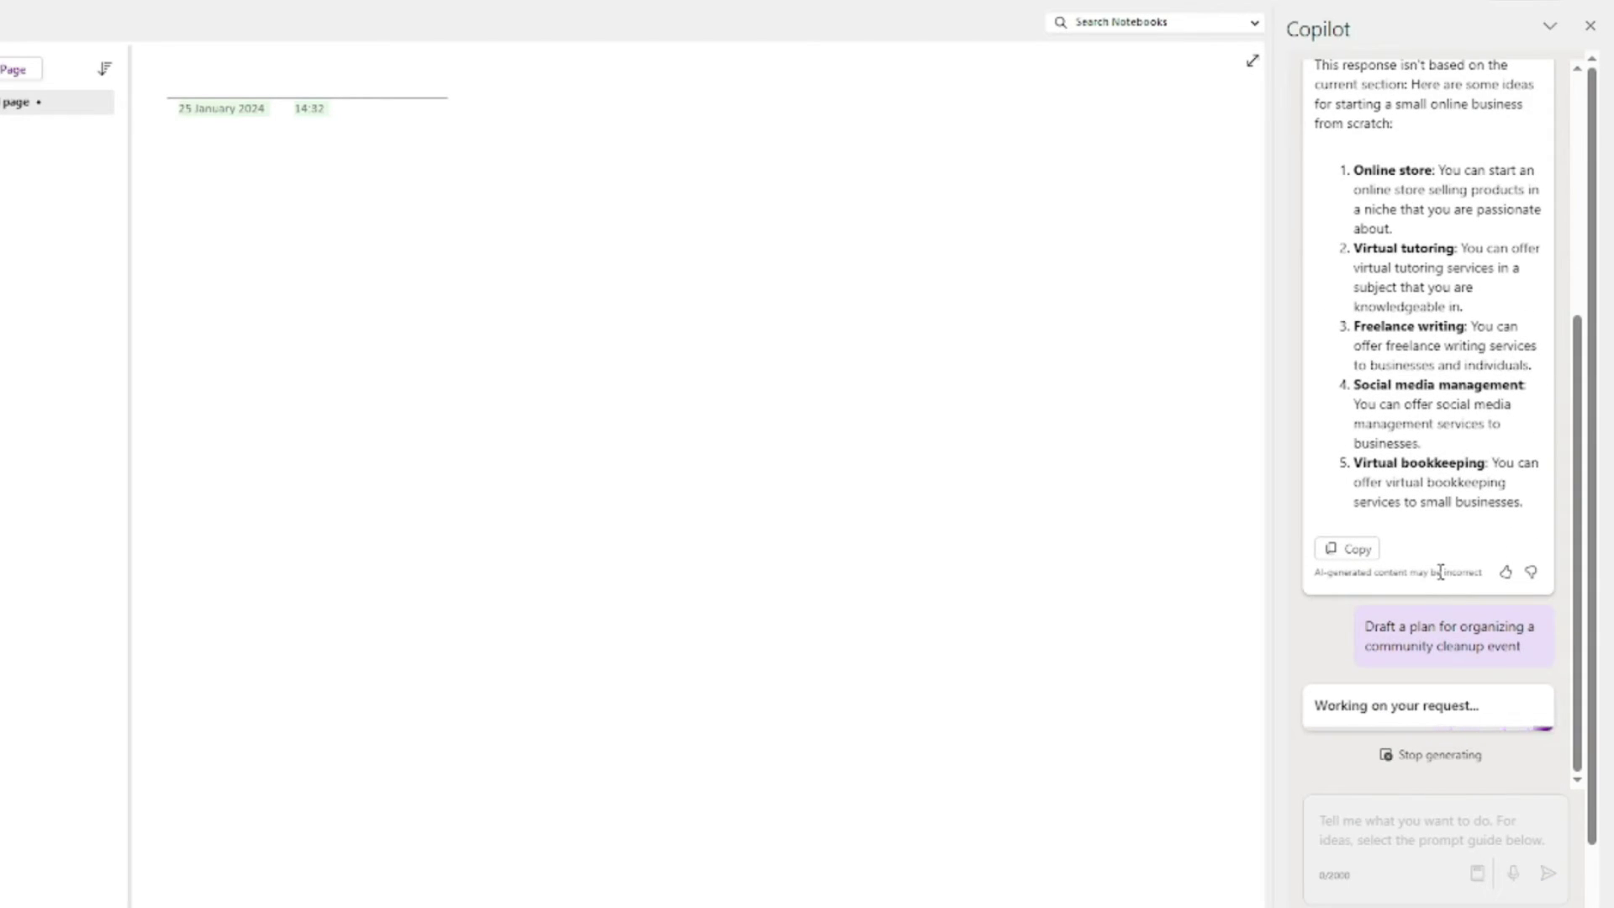
# - Copy Copilot's seven-step cleanup plan and paste it onto the page
pyautogui.click(1350, 603)
pyautogui.click(289, 167)
pyautogui.hotkey('ctrl', 'v')
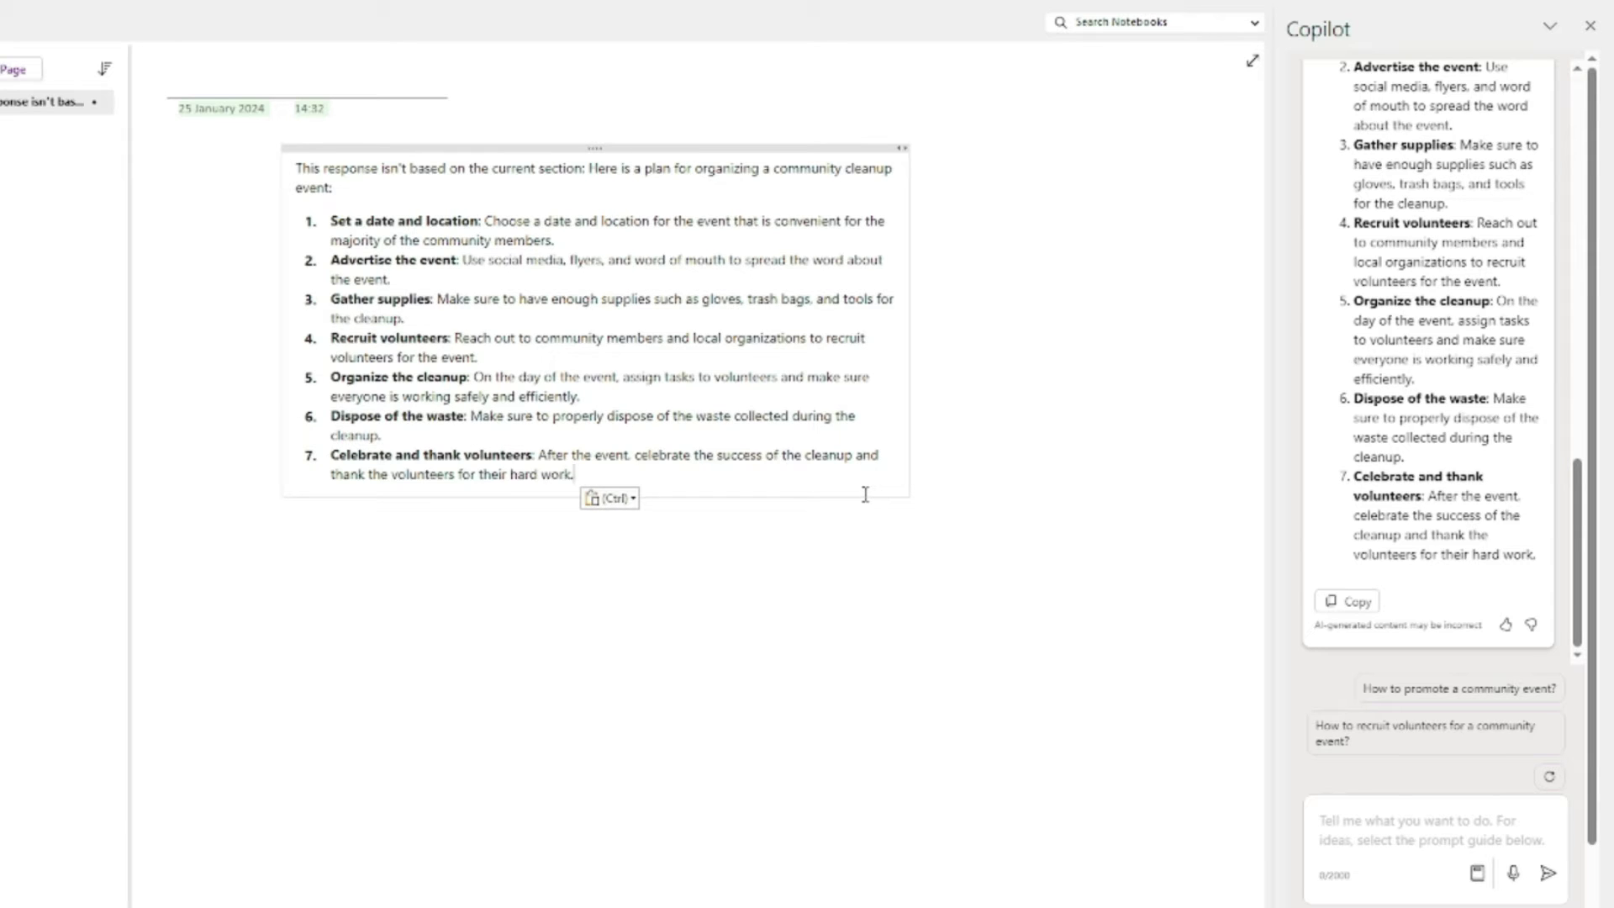
pyautogui.scroll(10, 1368, 361)
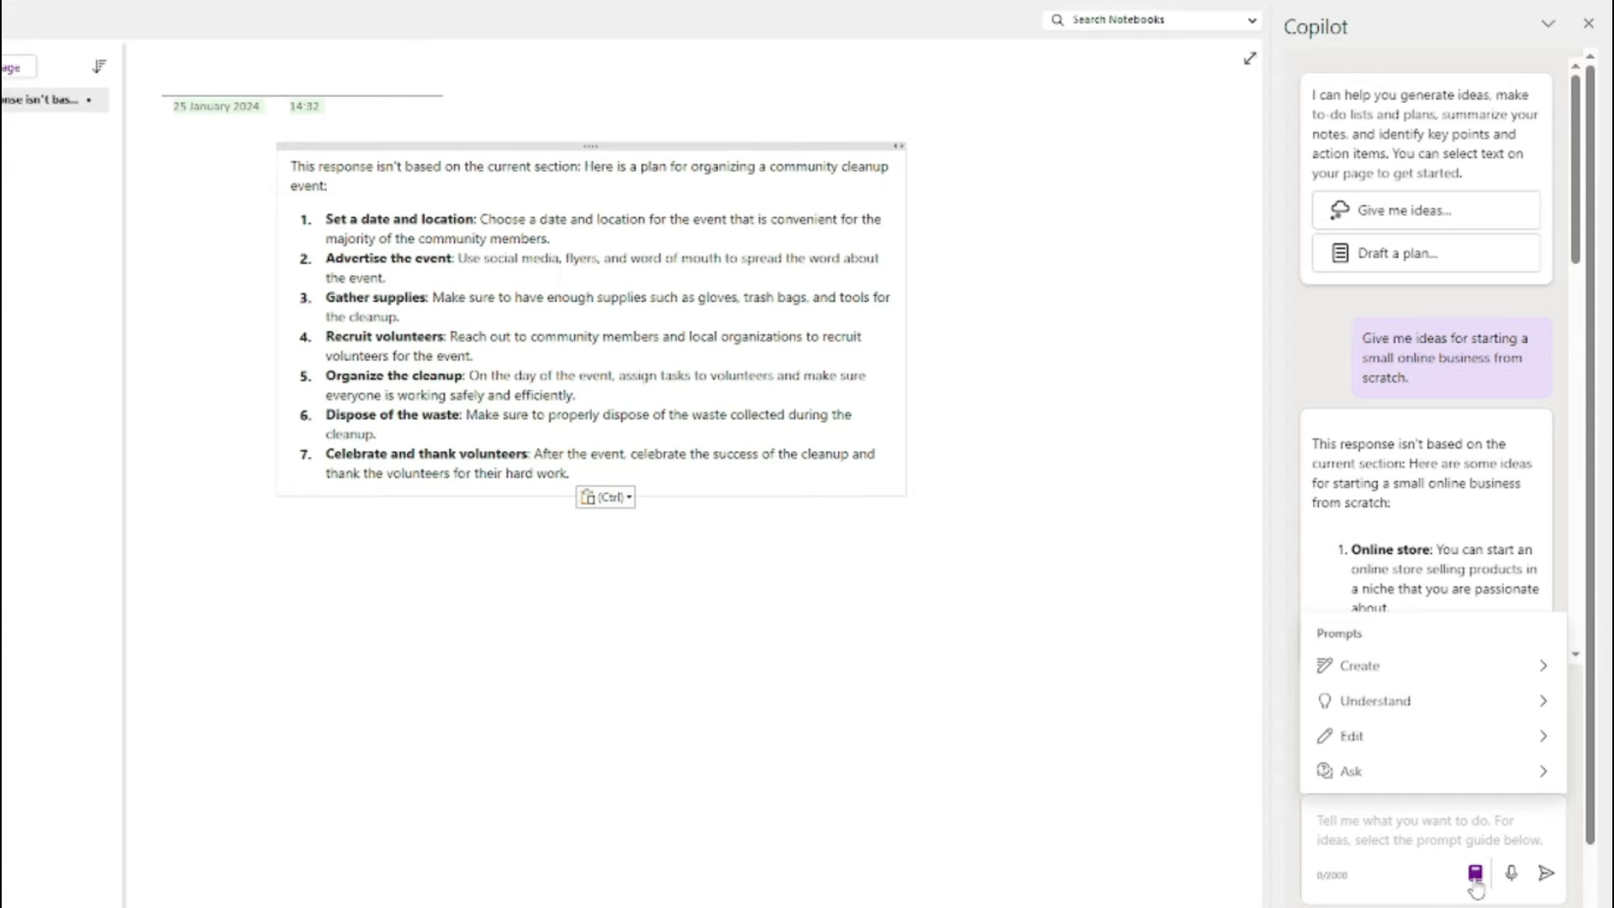
pyautogui.click(1543, 666)
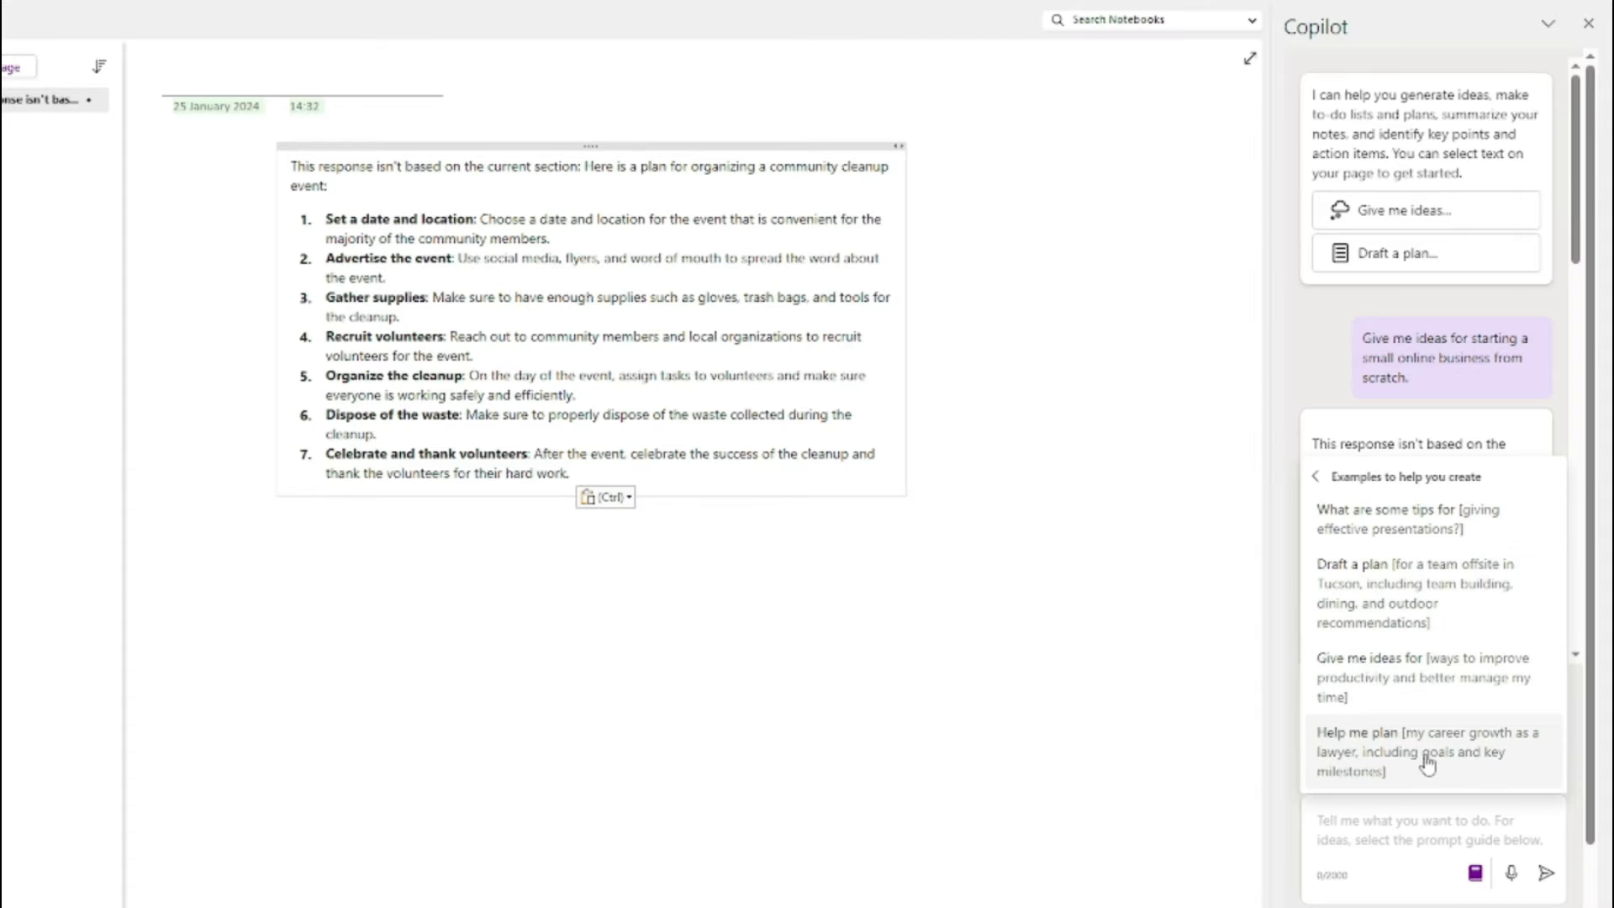
pyautogui.click(1460, 835)
pyautogui.click(1474, 872)
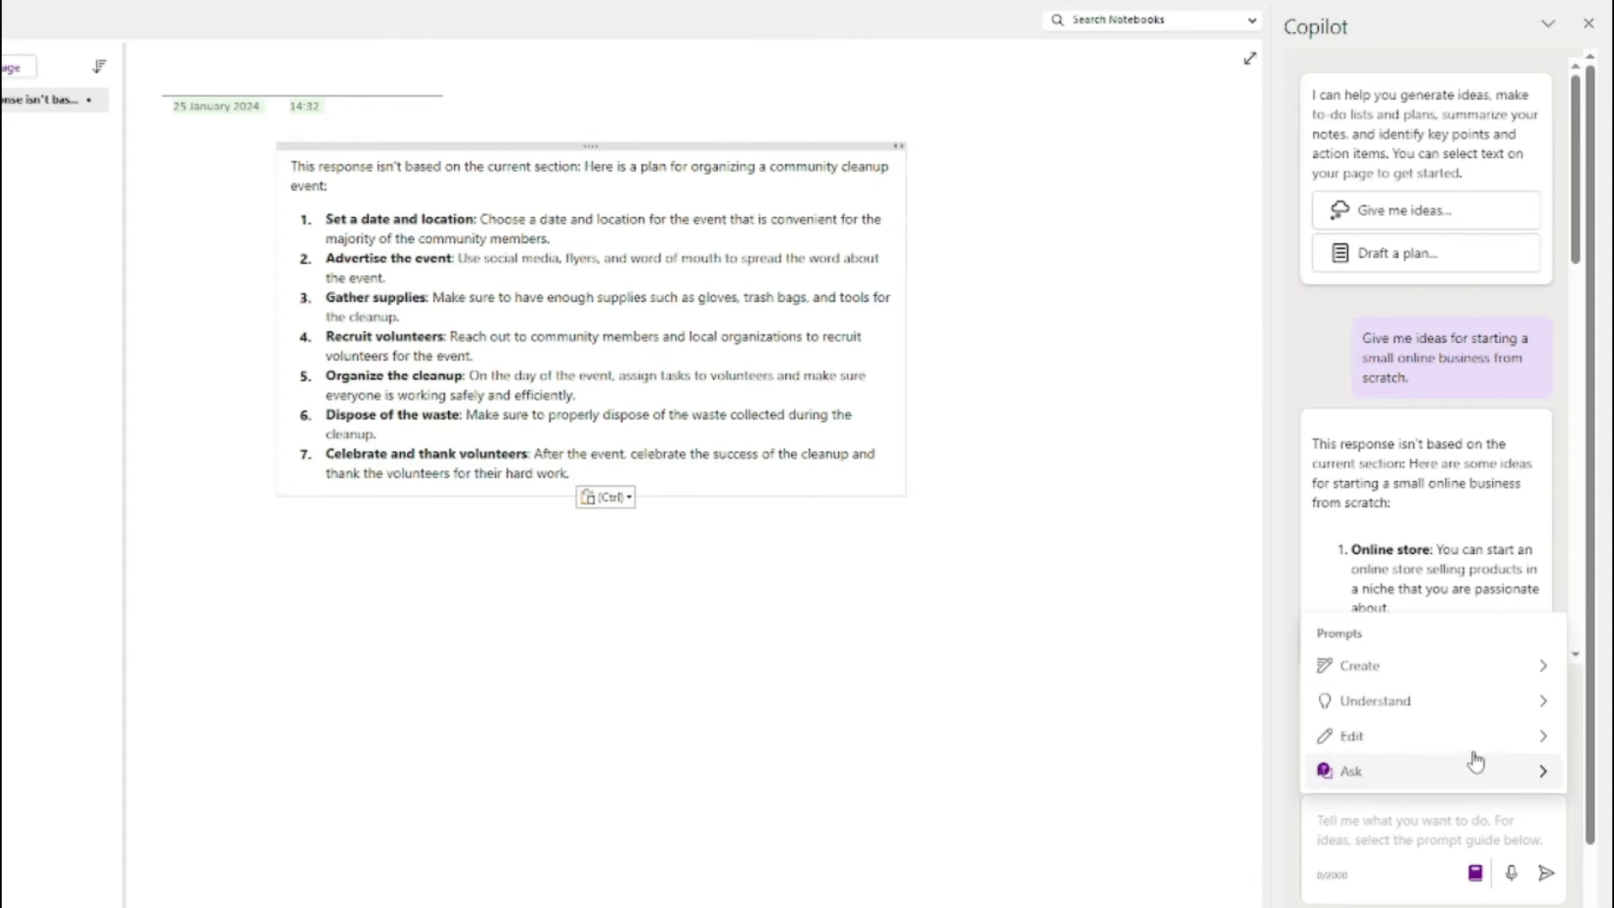
pyautogui.click(1541, 700)
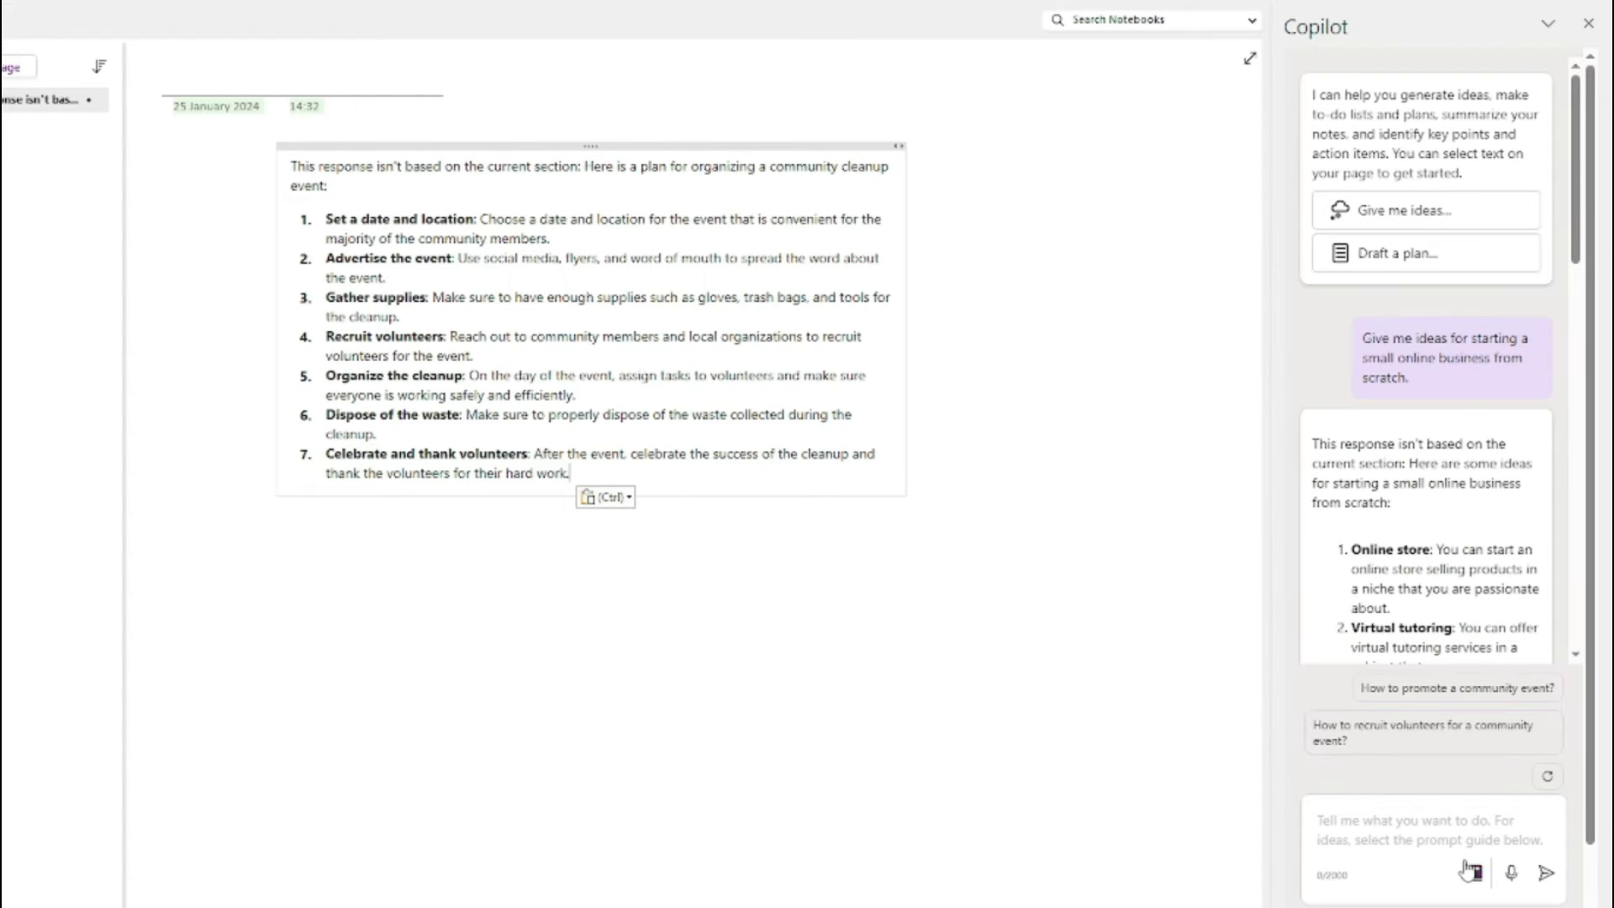
pyautogui.click(1469, 872)
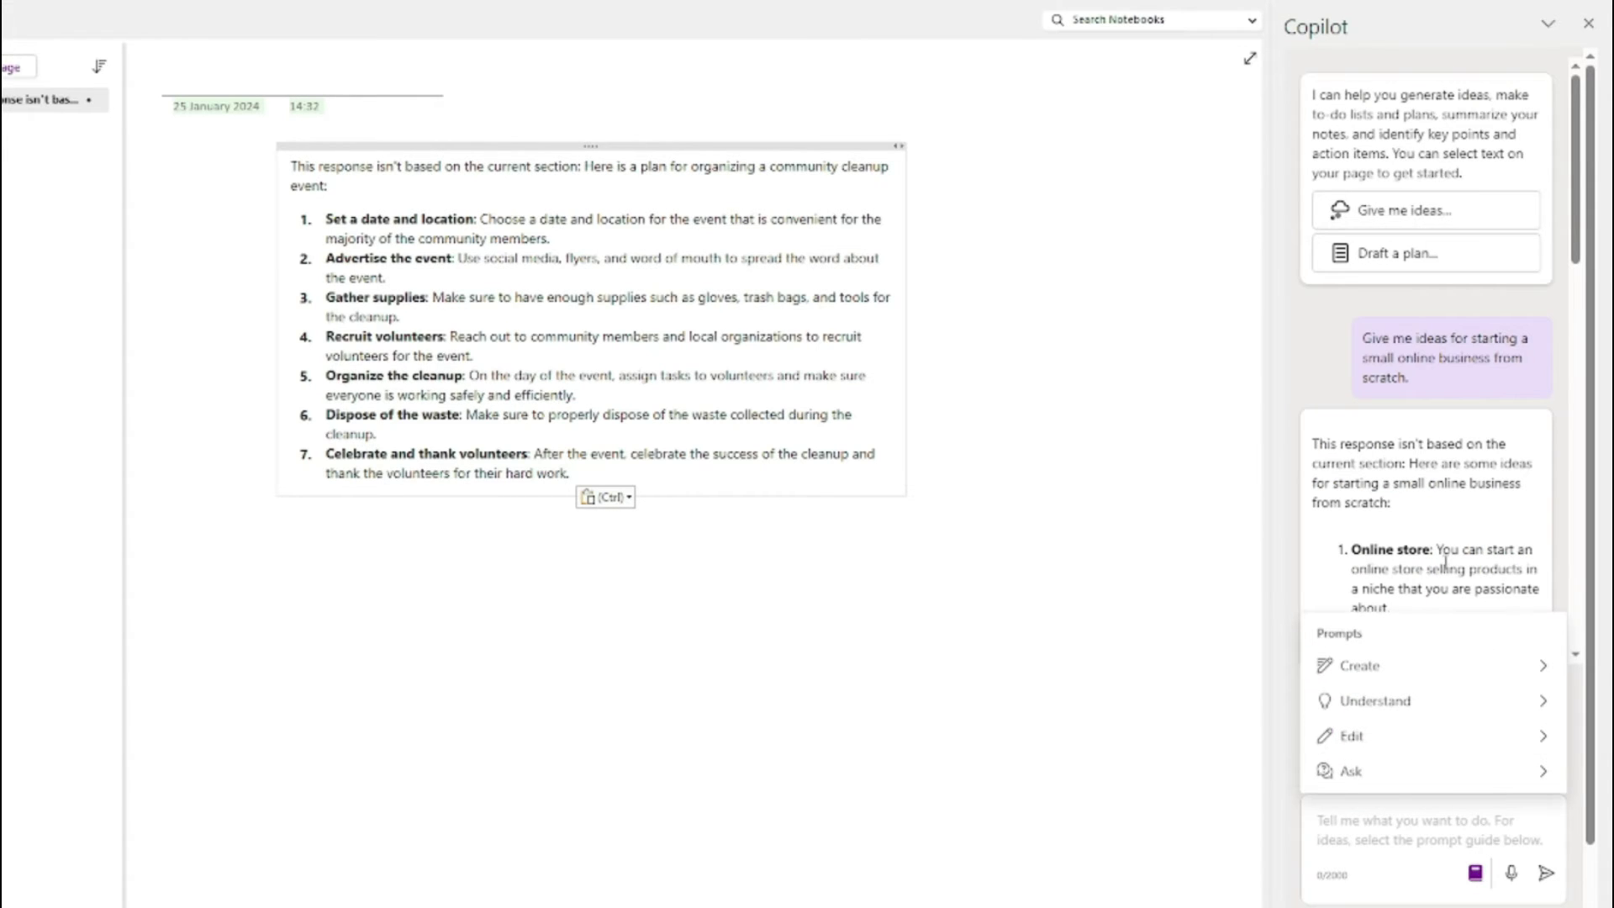
pyautogui.click(1543, 737)
pyautogui.click(1318, 575)
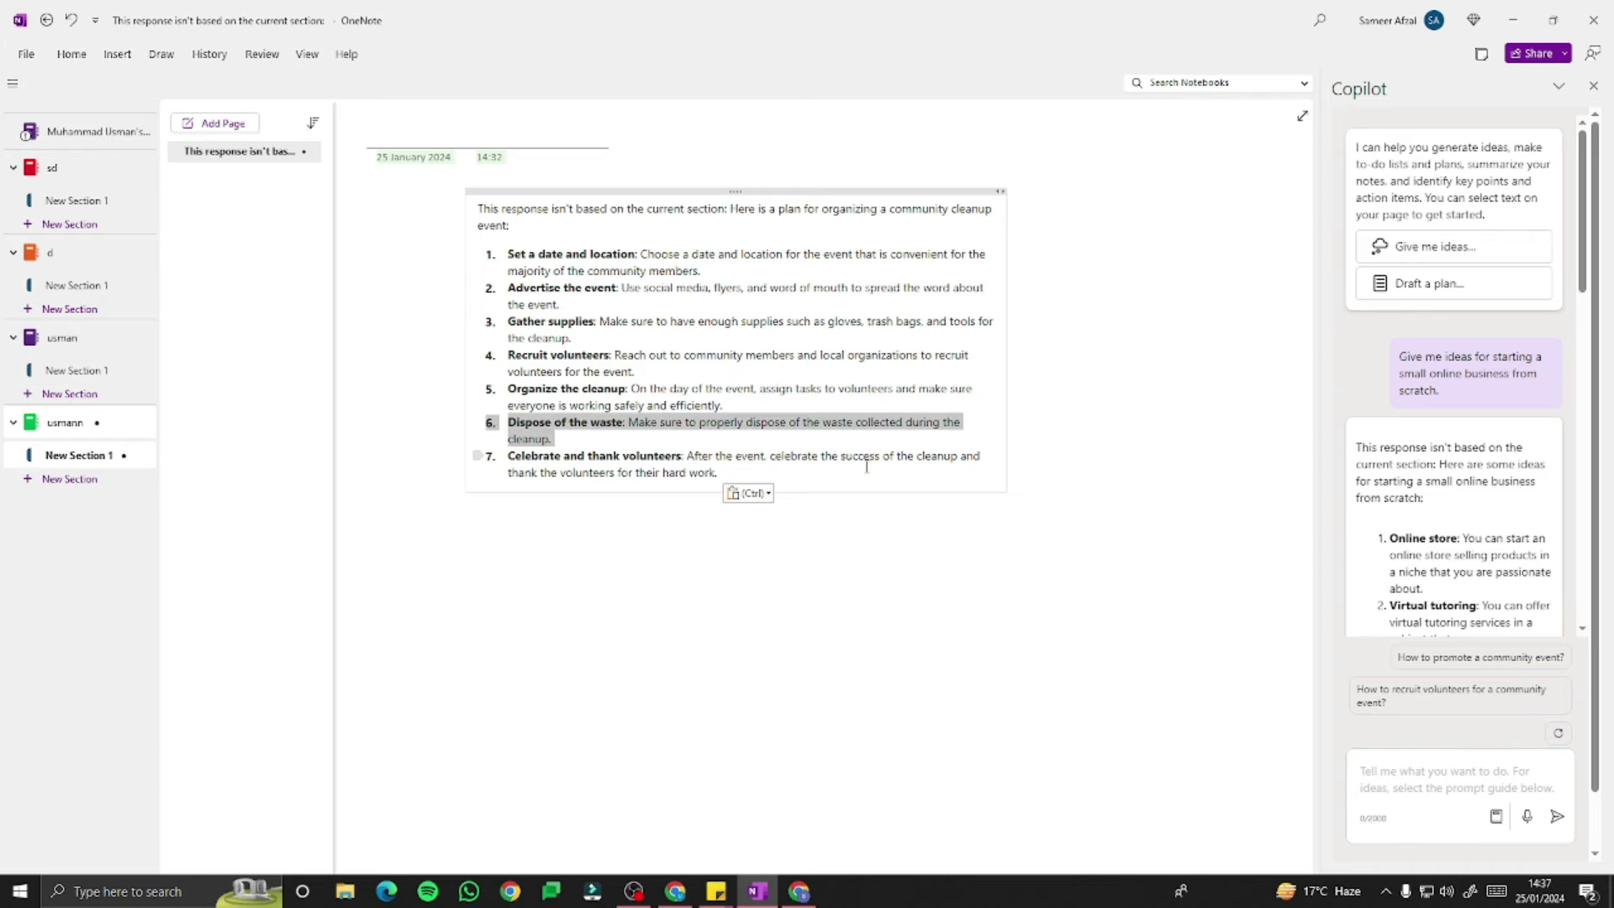
# - Delete the pasted cleanup plan and paste the cybersecurity paragraph in its place
pyautogui.hotkey('ctrl', 'a')
pyautogui.press('Delete')
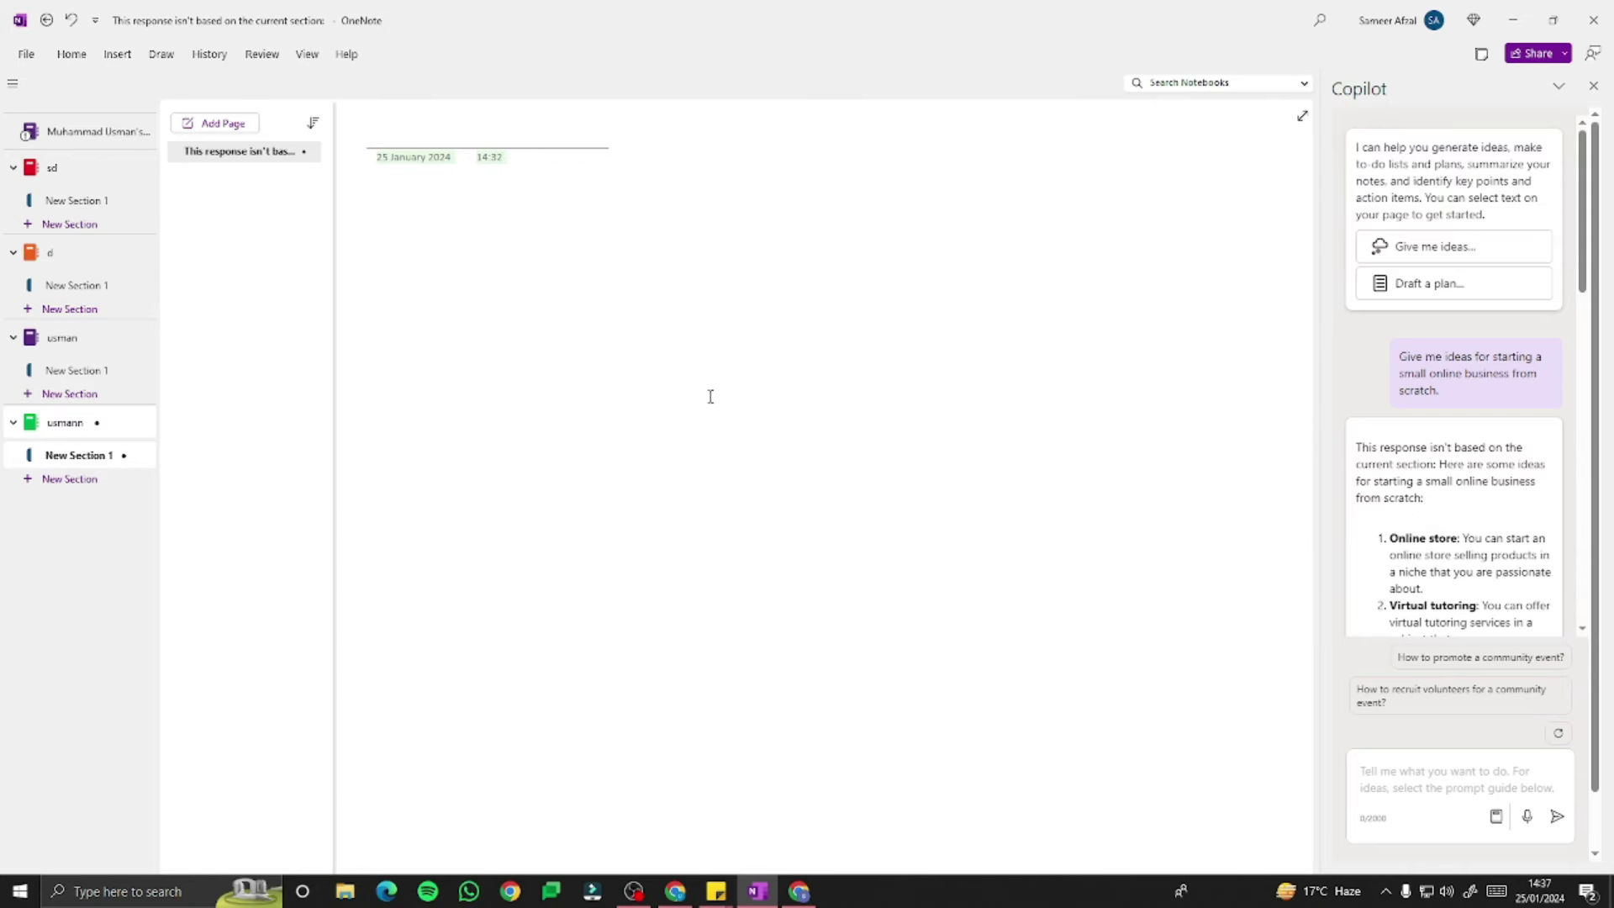
pyautogui.scroll(2, 708, 395)
pyautogui.write("In today's rapidly evolving digital landscape, cybersecurity has become a paramount concern for businesses worldwide. The increasing frequency and sophistication of cyber attacks pose a serious threat to organizational data integrity and privacy. Companies are investing heavily in advanced security measures to safeguard their digital assets and customer information. This includes deploying encryption technologies, implementing multi-factor authentication, and conducting regular security audits and employee training sessions. Despite these efforts, the ever-changing nature of cyber threats makes it challenging to achieve foolproof security. The key lies in developing a proactive security strategy that not only responds to immediate threats but also anticipates future vulnerabilities. Additionally, fostering a culture of security awareness among employees and stakeholders is crucial. As the line between physical and digital realms continues to blur, cybersecurity will remain an essential aspect of business strategy, demanding constant vigilance and adaptation.")
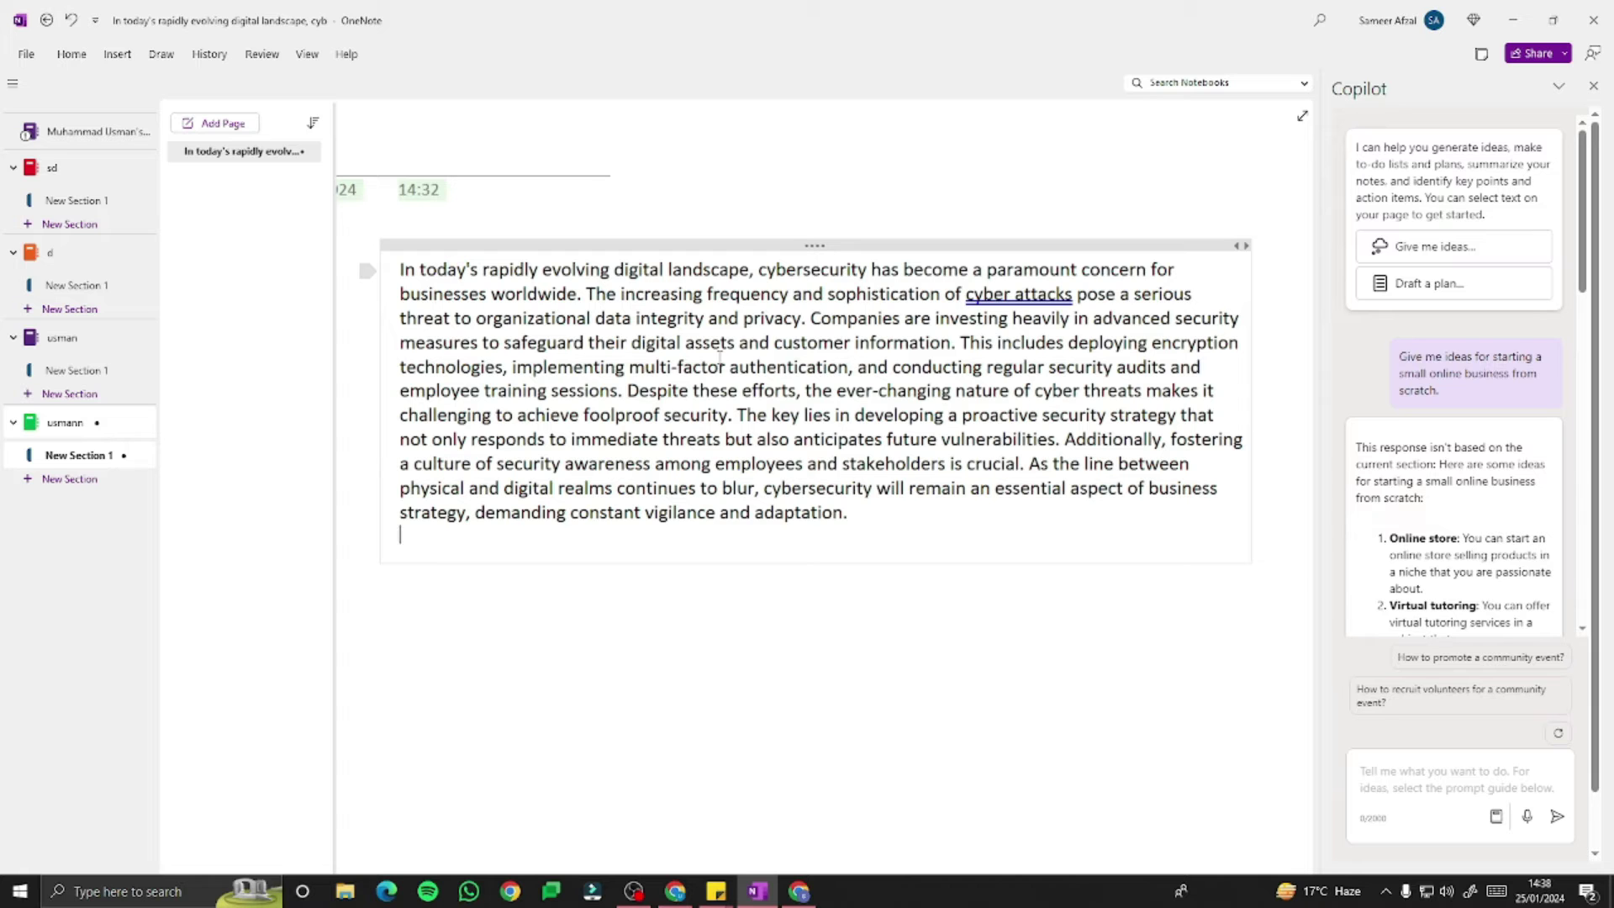
# - Select the whole cybersecurity paragraph, then close and reopen Copilot from the Home tab
pyautogui.moveTo(403, 263); pyautogui.dragTo(920, 528)
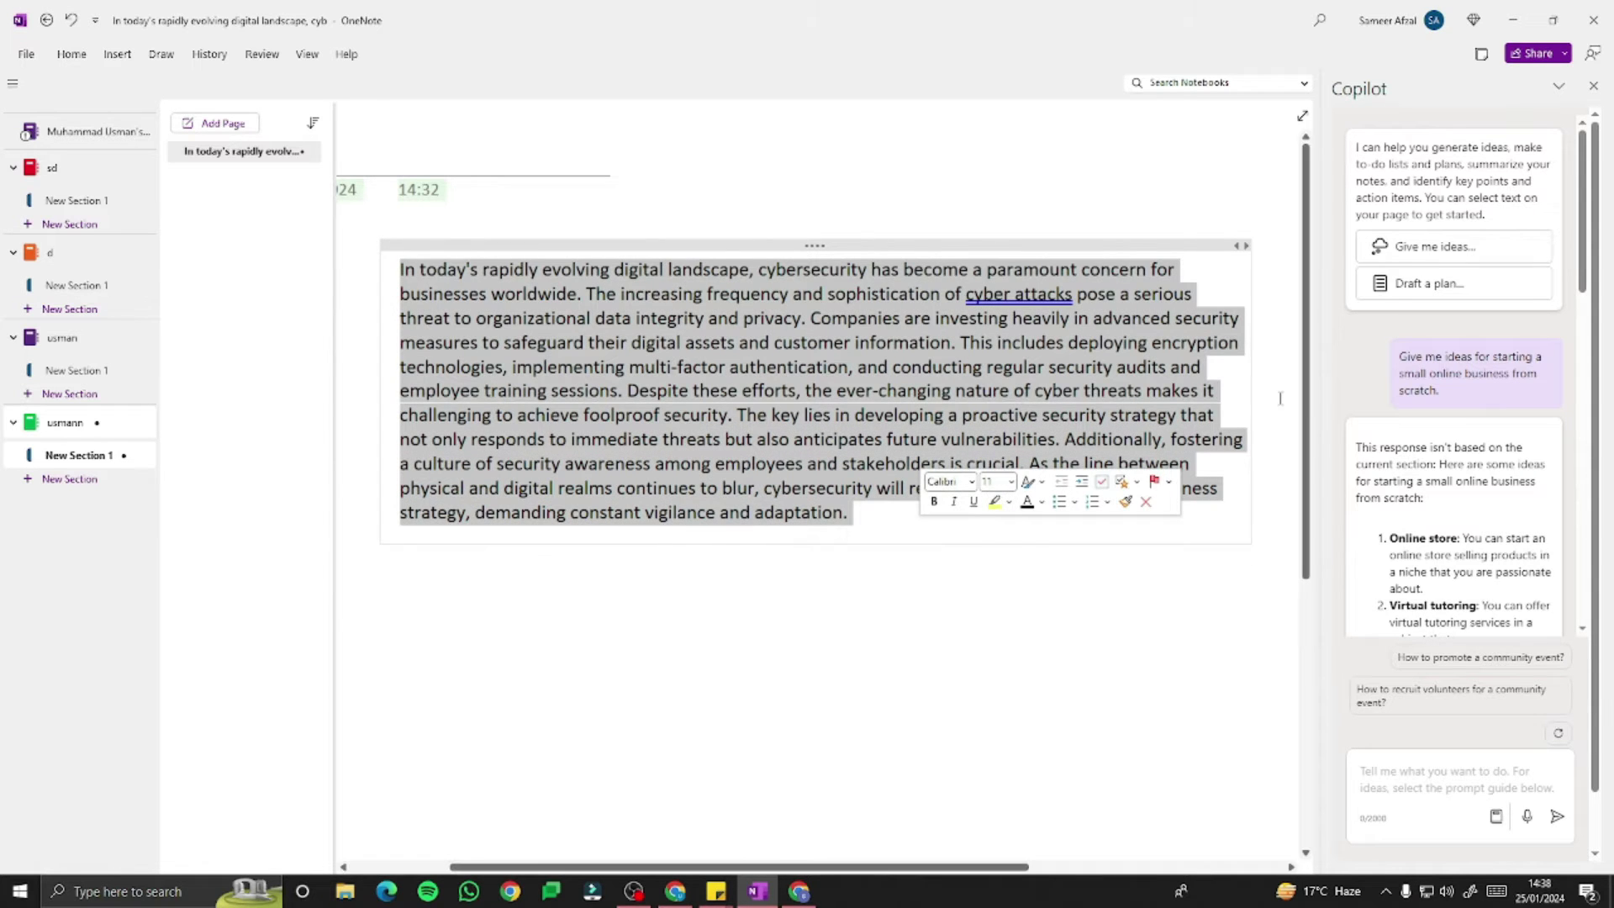
pyautogui.click(1593, 86)
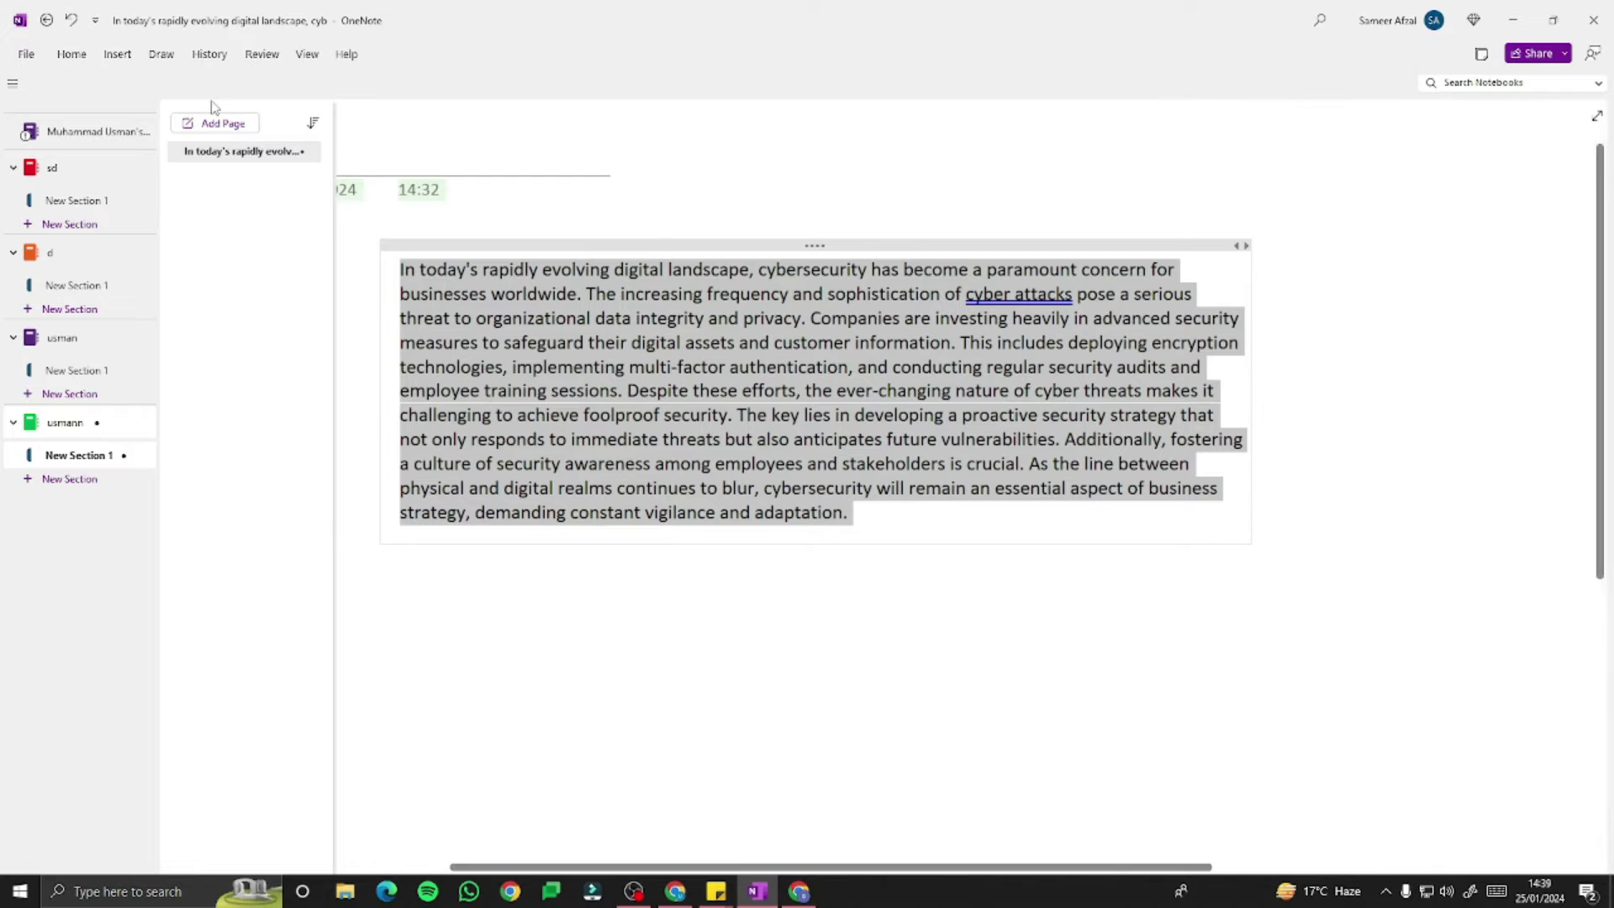
pyautogui.click(72, 54)
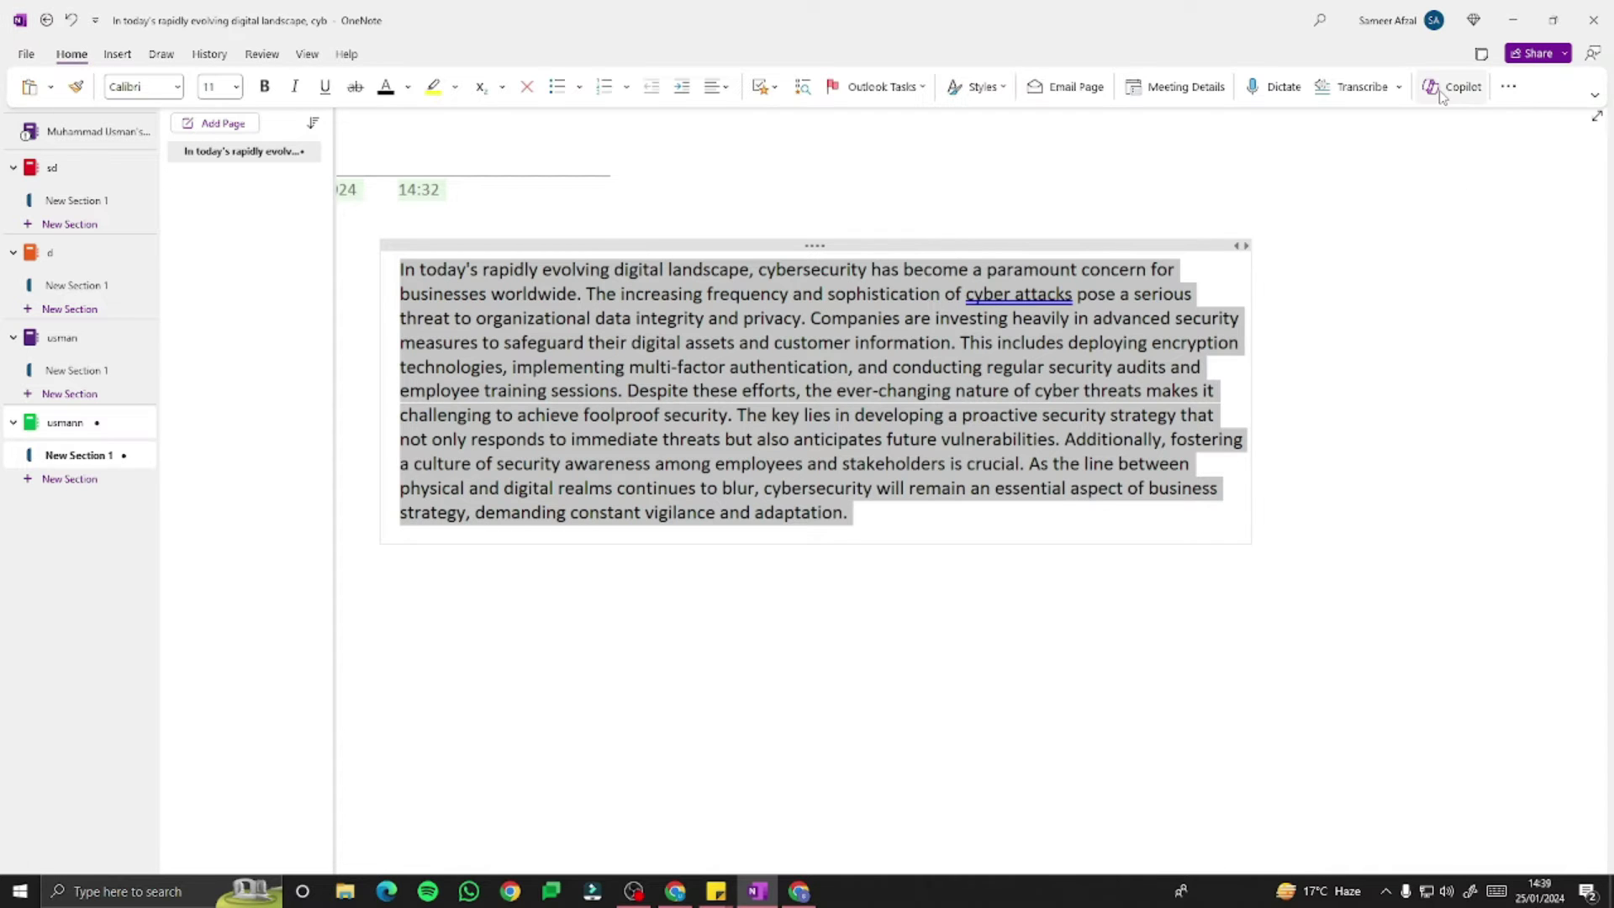
pyautogui.click(1441, 92)
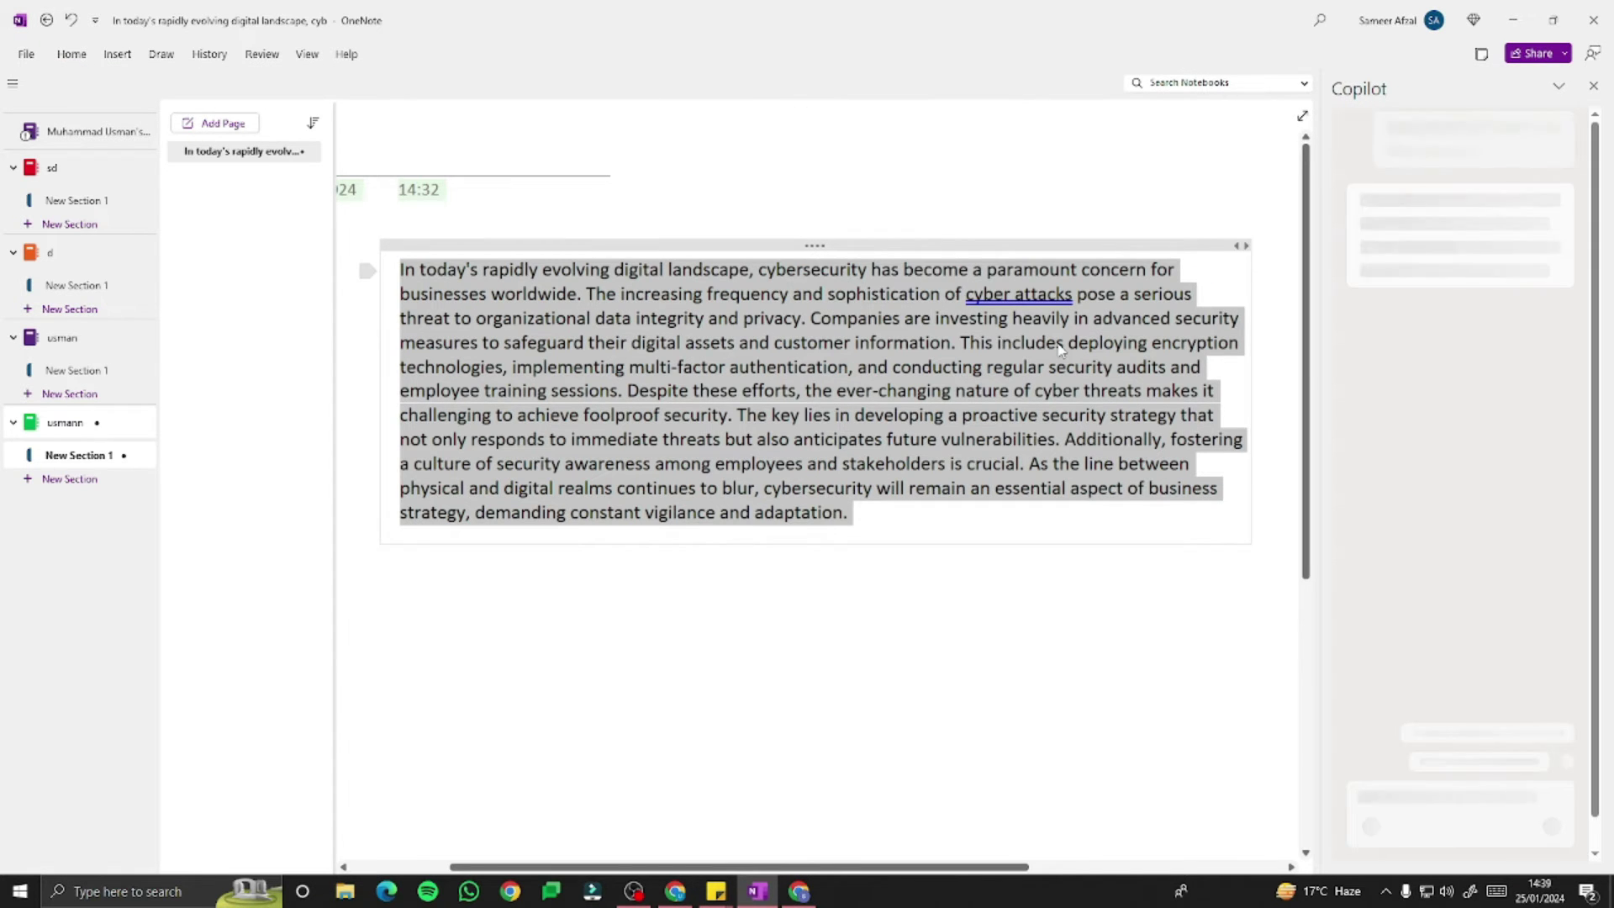
pyautogui.scroll(10, 1588, 359)
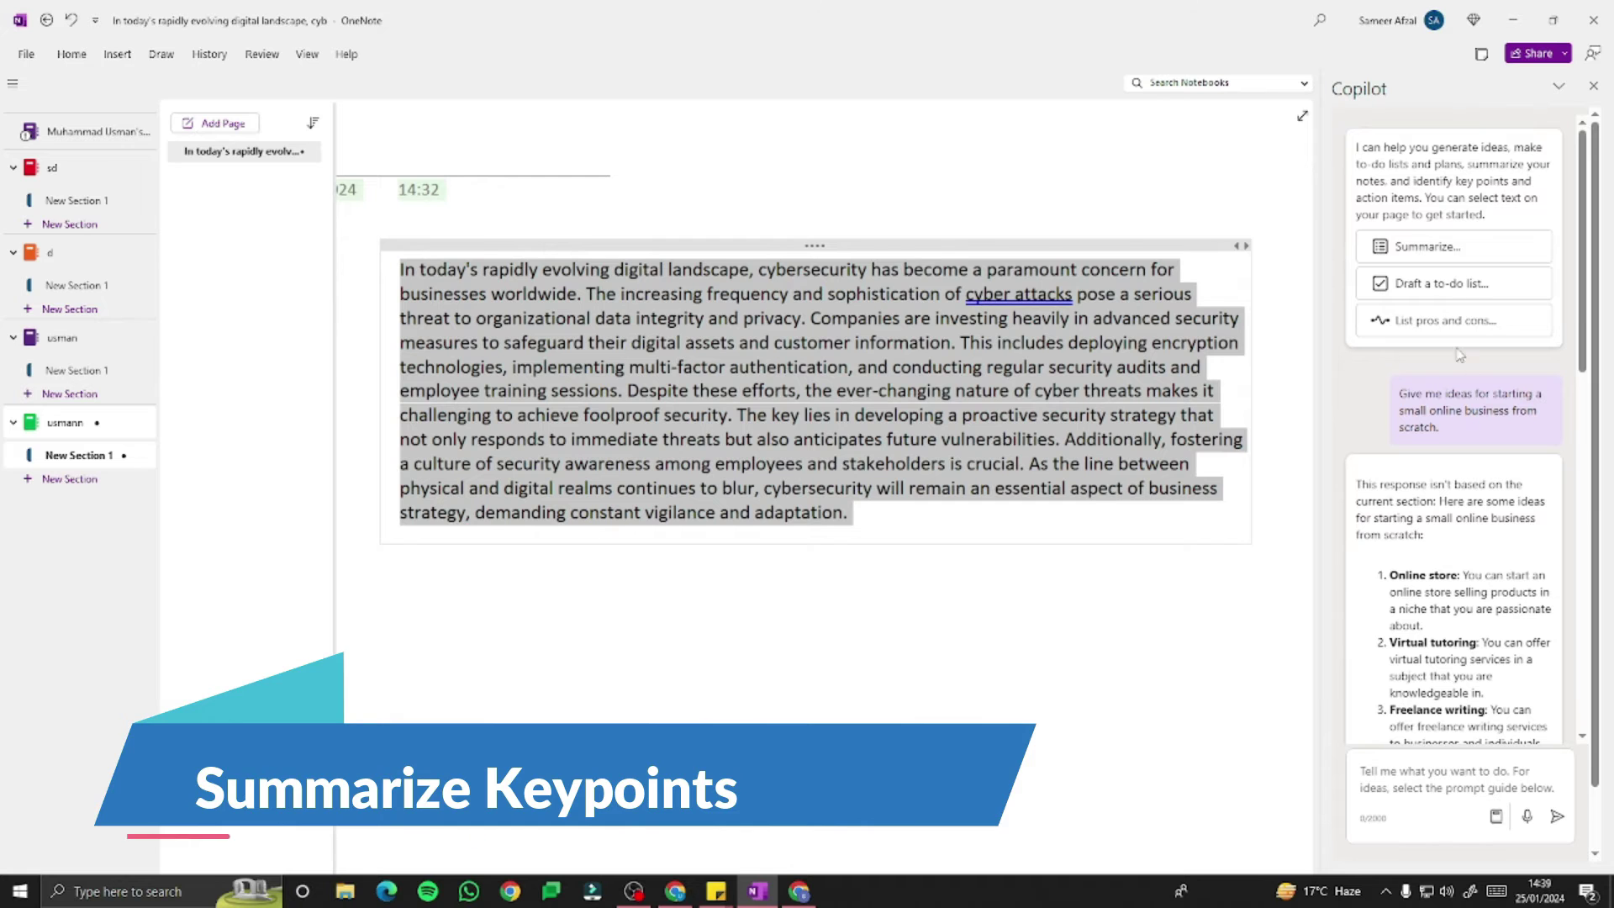
# - Have Copilot summarize the cybersecurity paragraph and copy its summary
pyautogui.click(1428, 246)
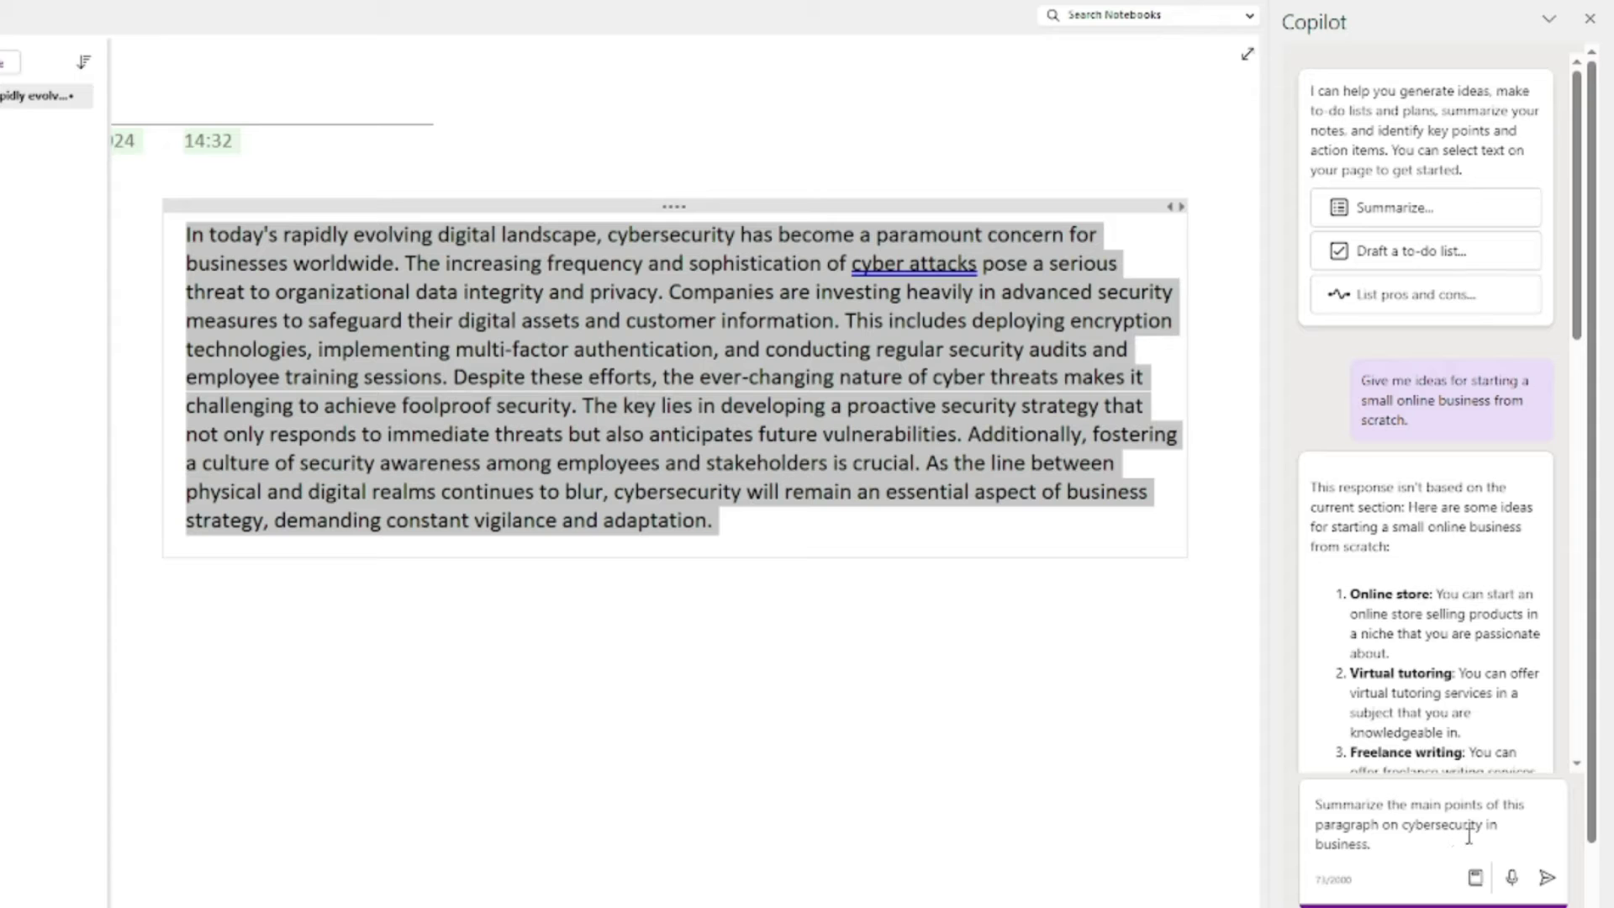
pyautogui.click(1538, 881)
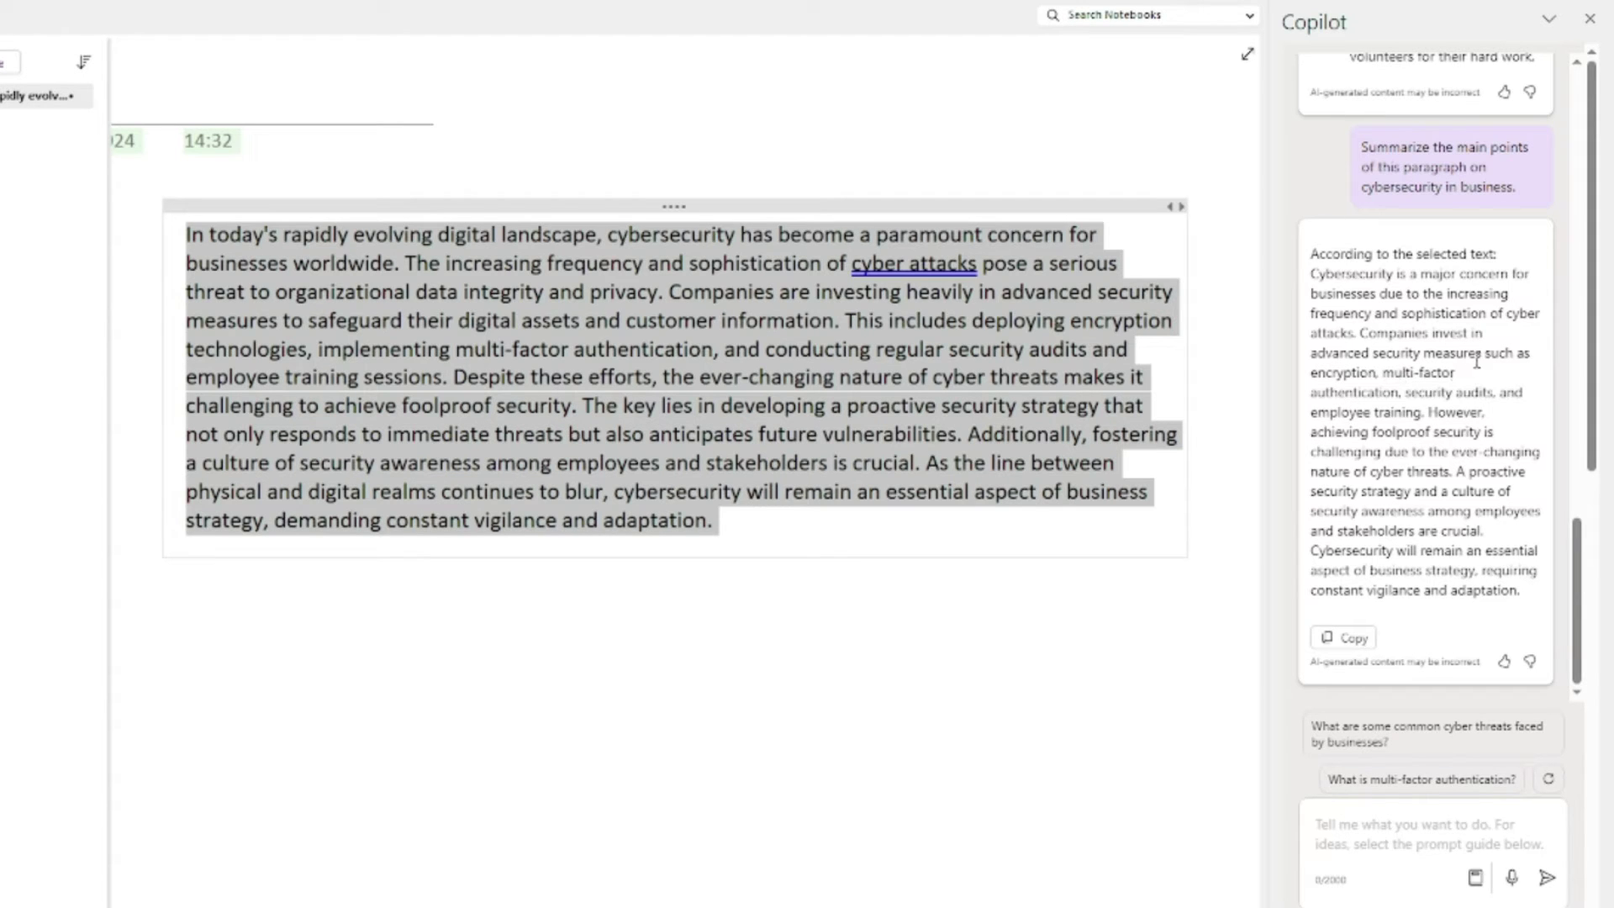
pyautogui.click(1367, 643)
# - Paste the summary below the paragraph, then undo the paste to leave the page unchanged
pyautogui.click(603, 669)
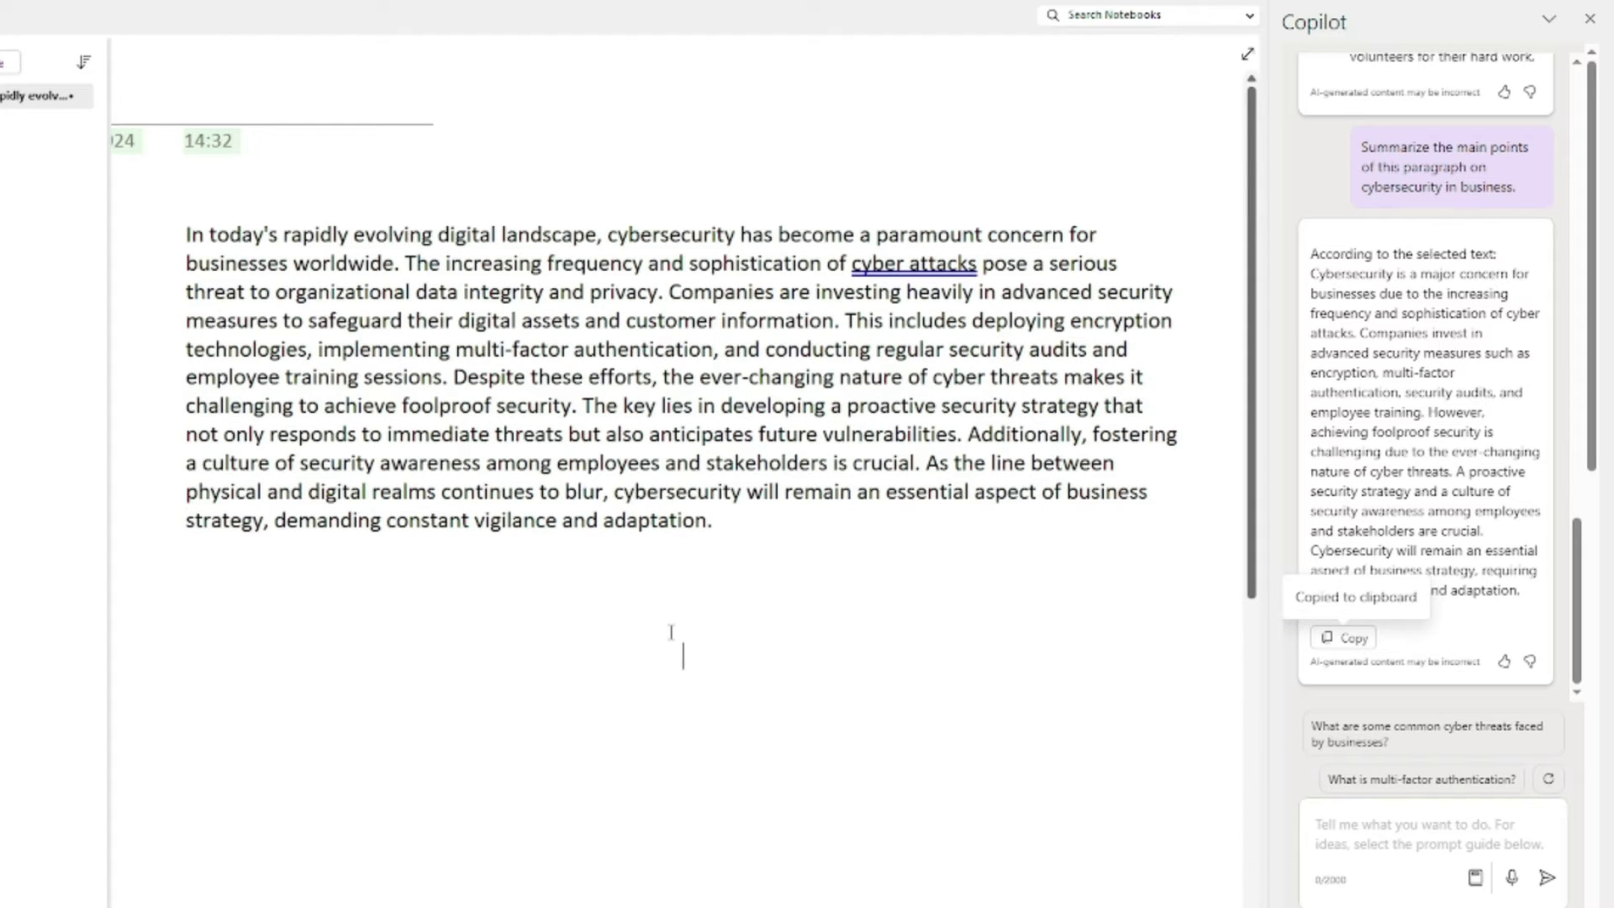
pyautogui.click(258, 651)
pyautogui.hotkey('ctrl', 'v')
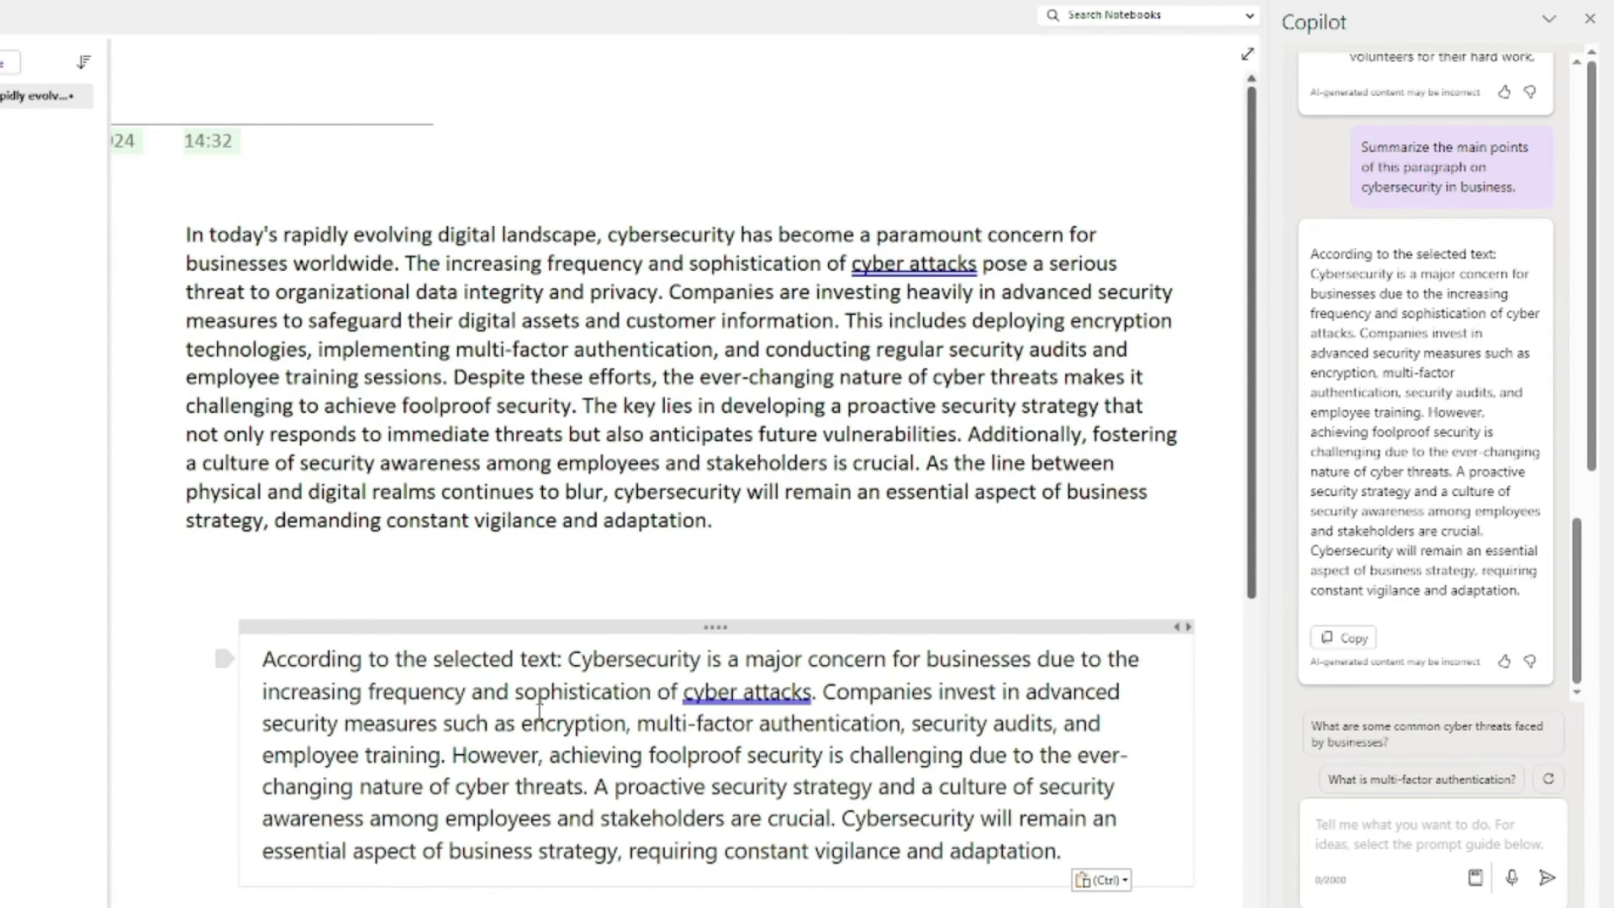
pyautogui.scroll(-3, 533, 710)
pyautogui.scroll(3, 542, 700)
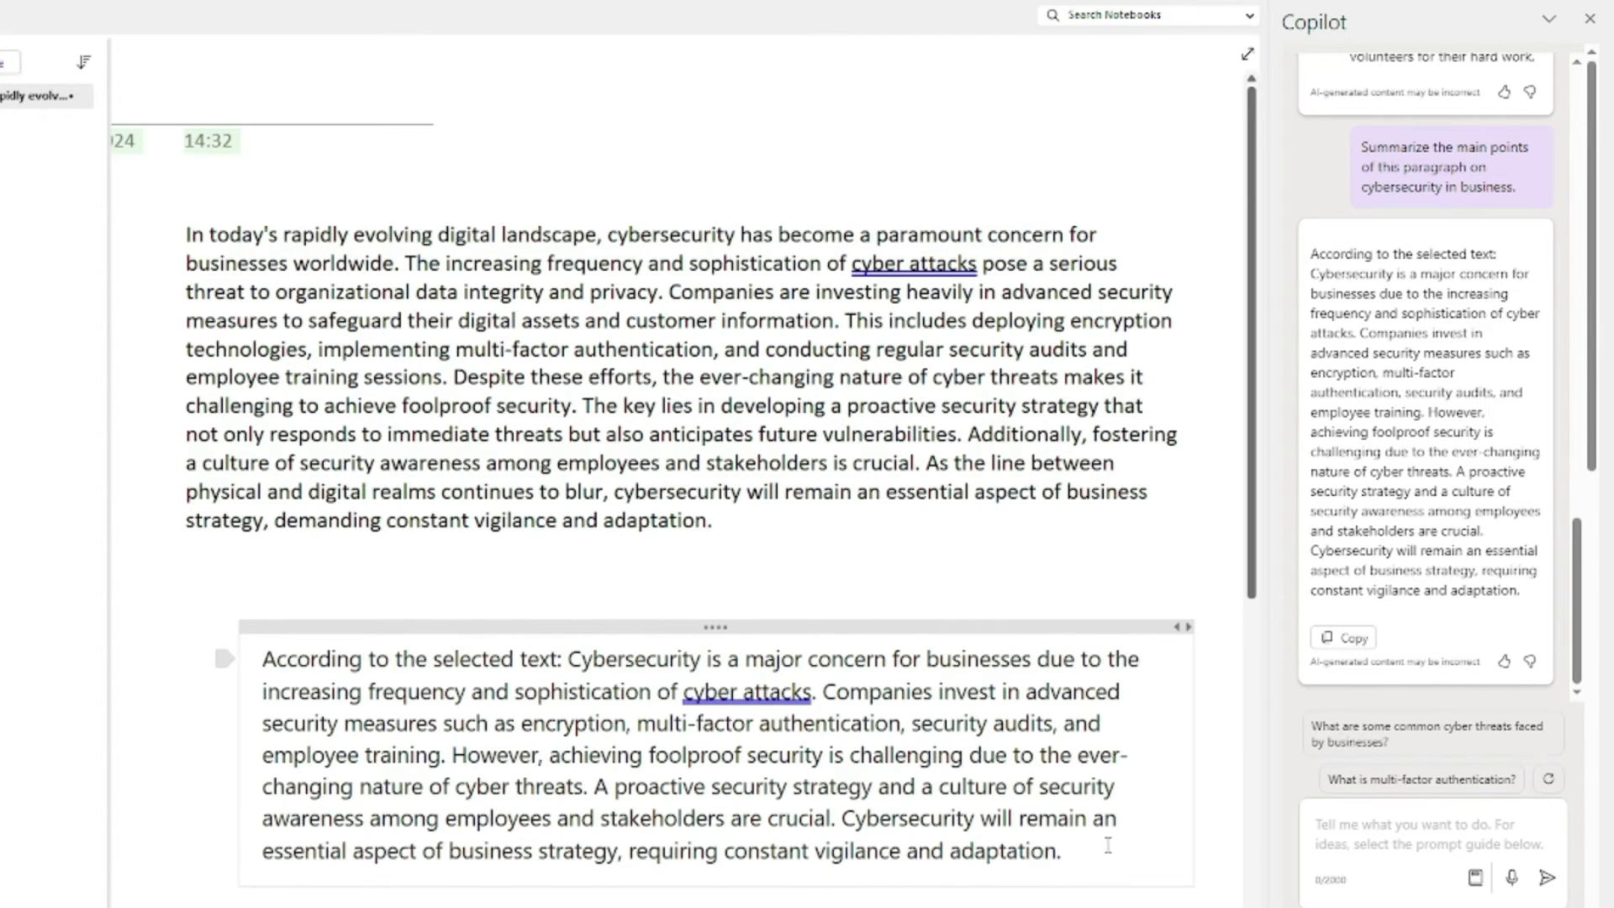
pyautogui.hotkey('ctrl', 'z')
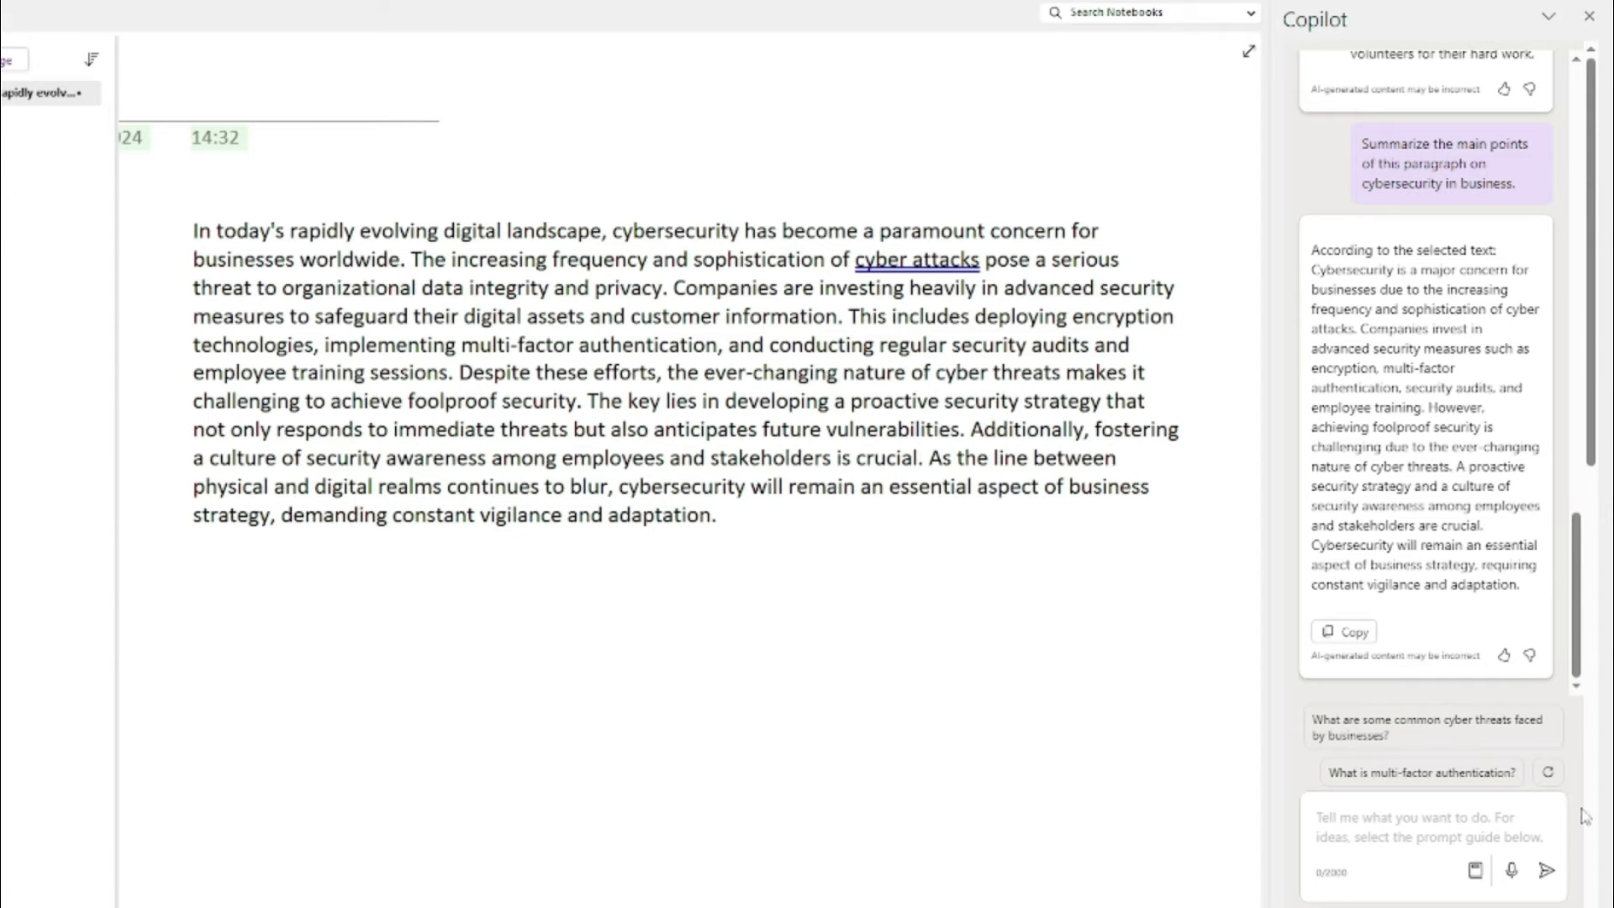
pyautogui.click(1391, 828)
pyautogui.hotkey('ctrl', 'v')
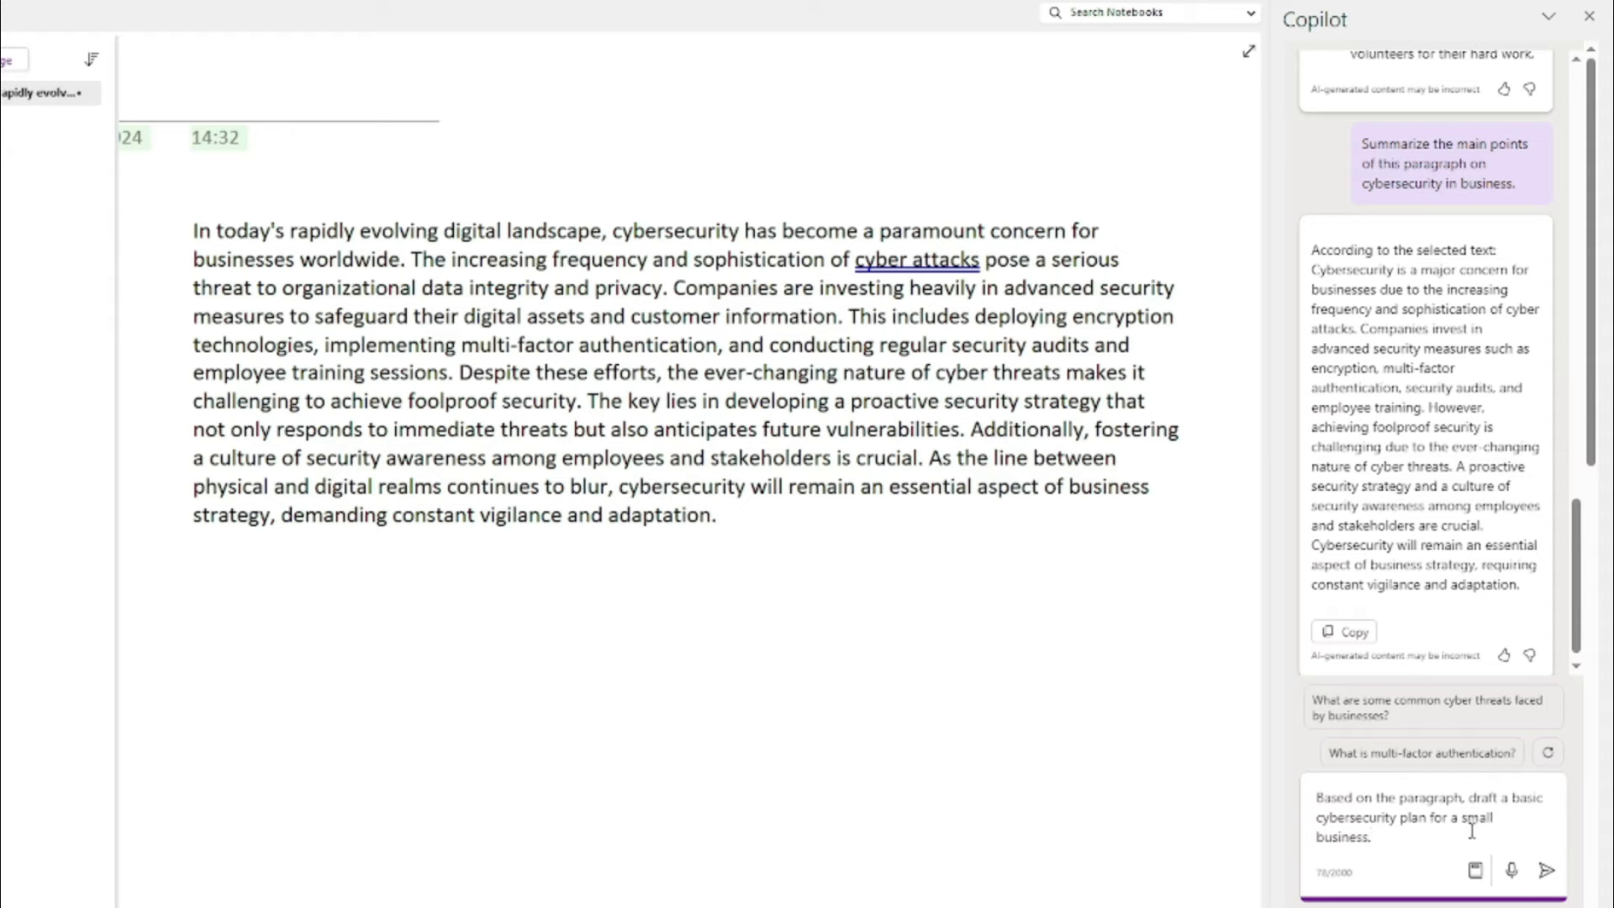
pyautogui.click(1546, 870)
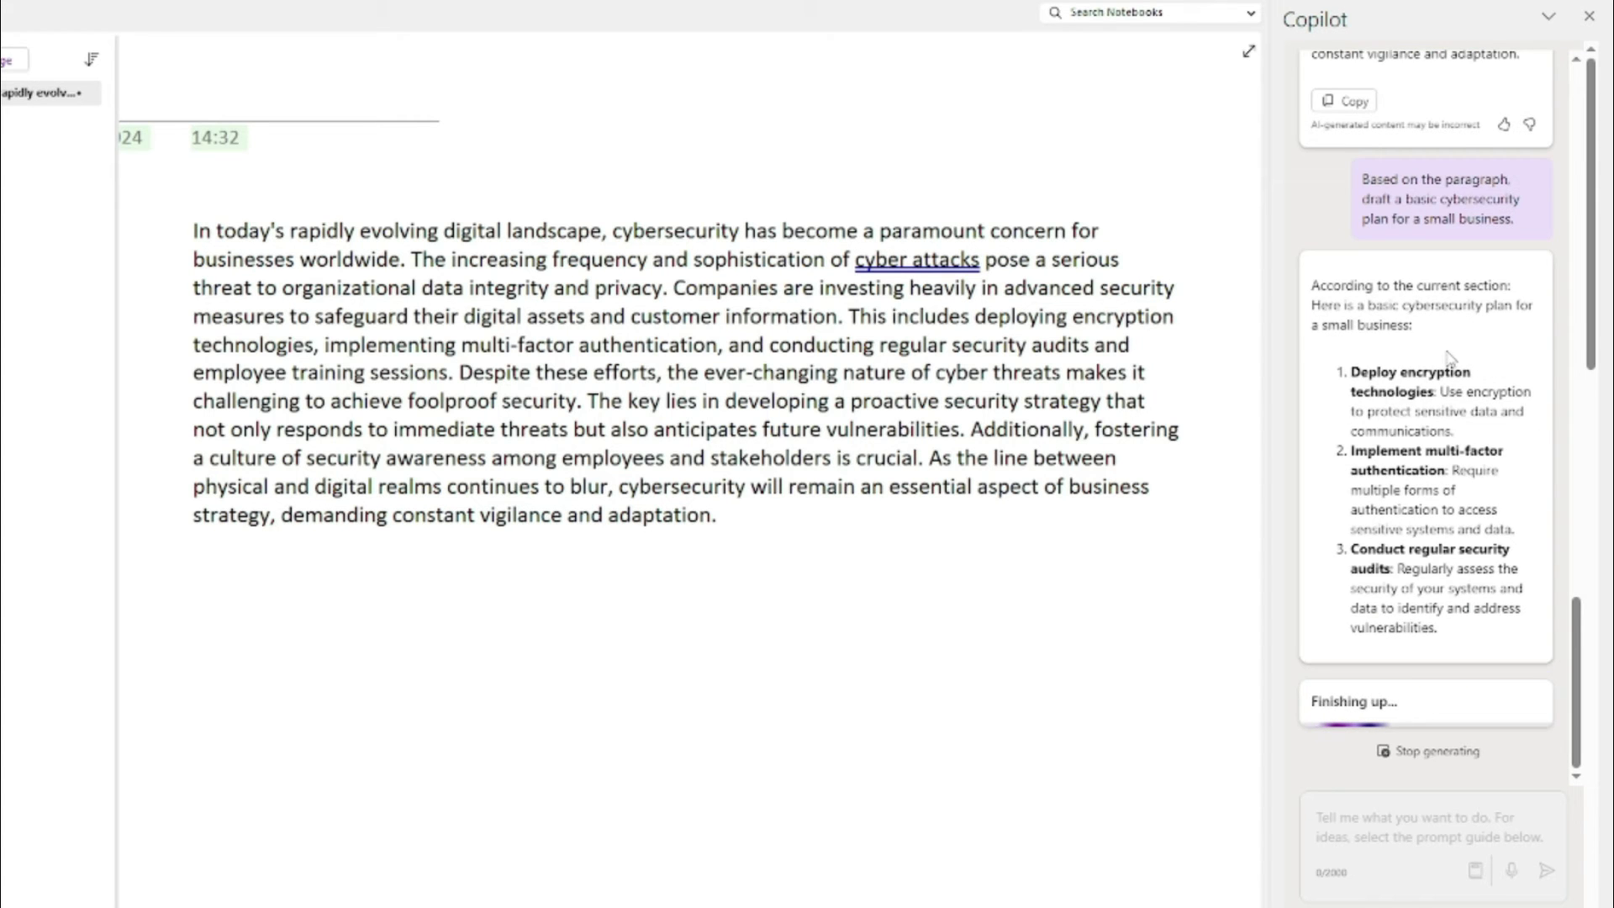
pyautogui.scroll(5, 1505, 168)
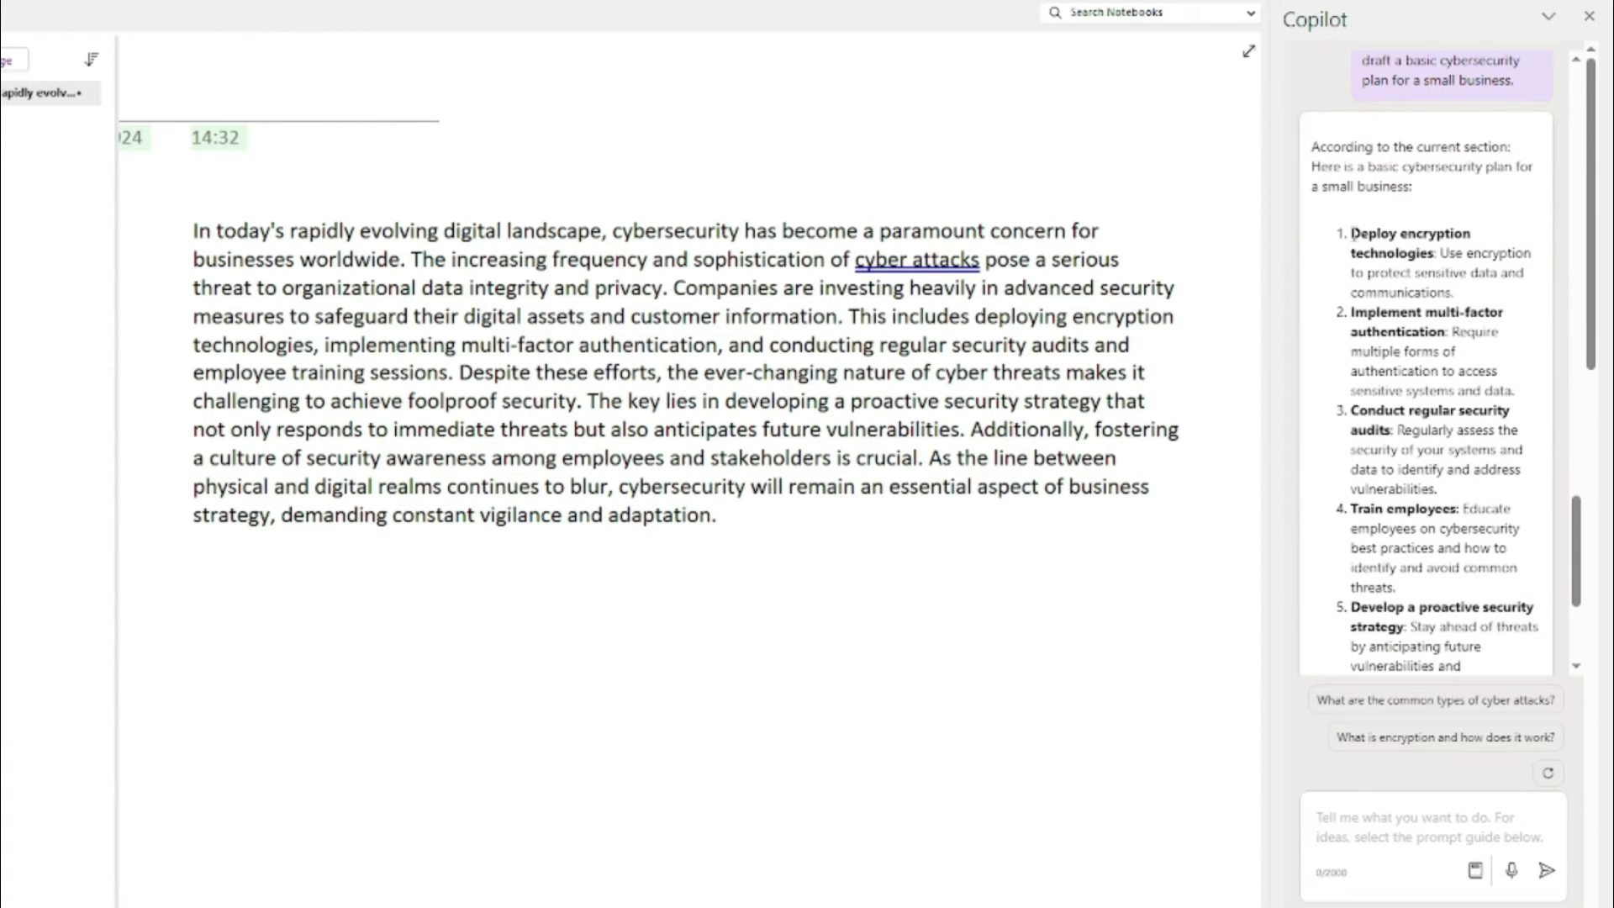
pyautogui.moveTo(1353, 234); pyautogui.dragTo(1436, 273)
pyautogui.click(1372, 317)
pyautogui.moveTo(1354, 309); pyautogui.dragTo(1444, 333)
pyautogui.moveTo(1353, 410); pyautogui.dragTo(1422, 430)
pyautogui.scroll(-2, 1362, 420)
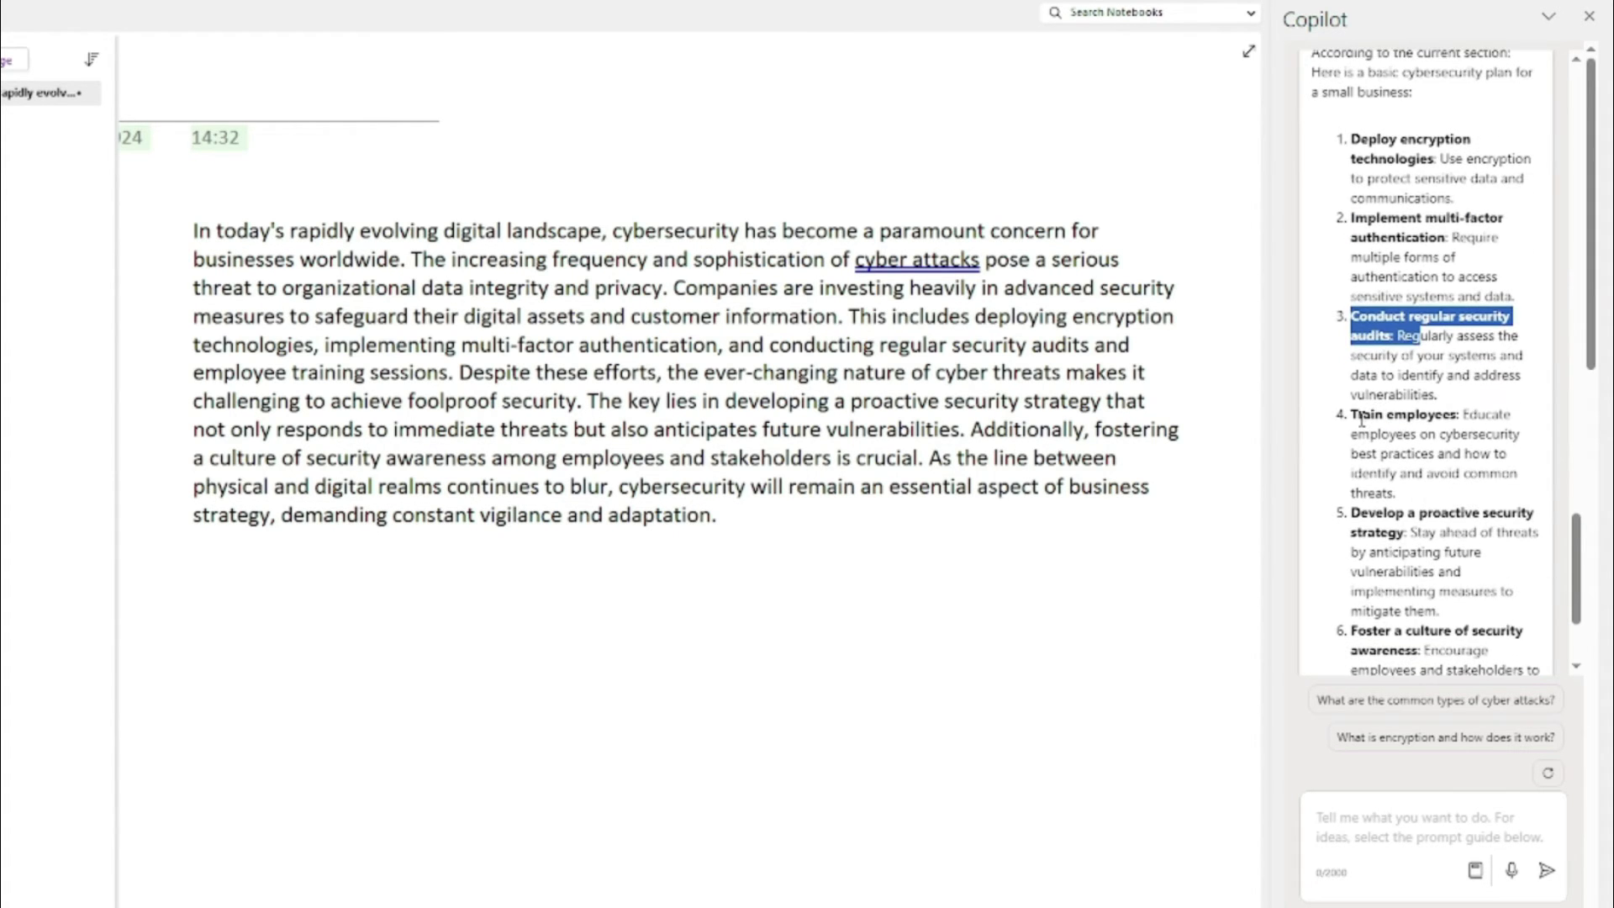
pyautogui.moveTo(1351, 513); pyautogui.dragTo(1413, 551)
pyautogui.scroll(-2, 1414, 531)
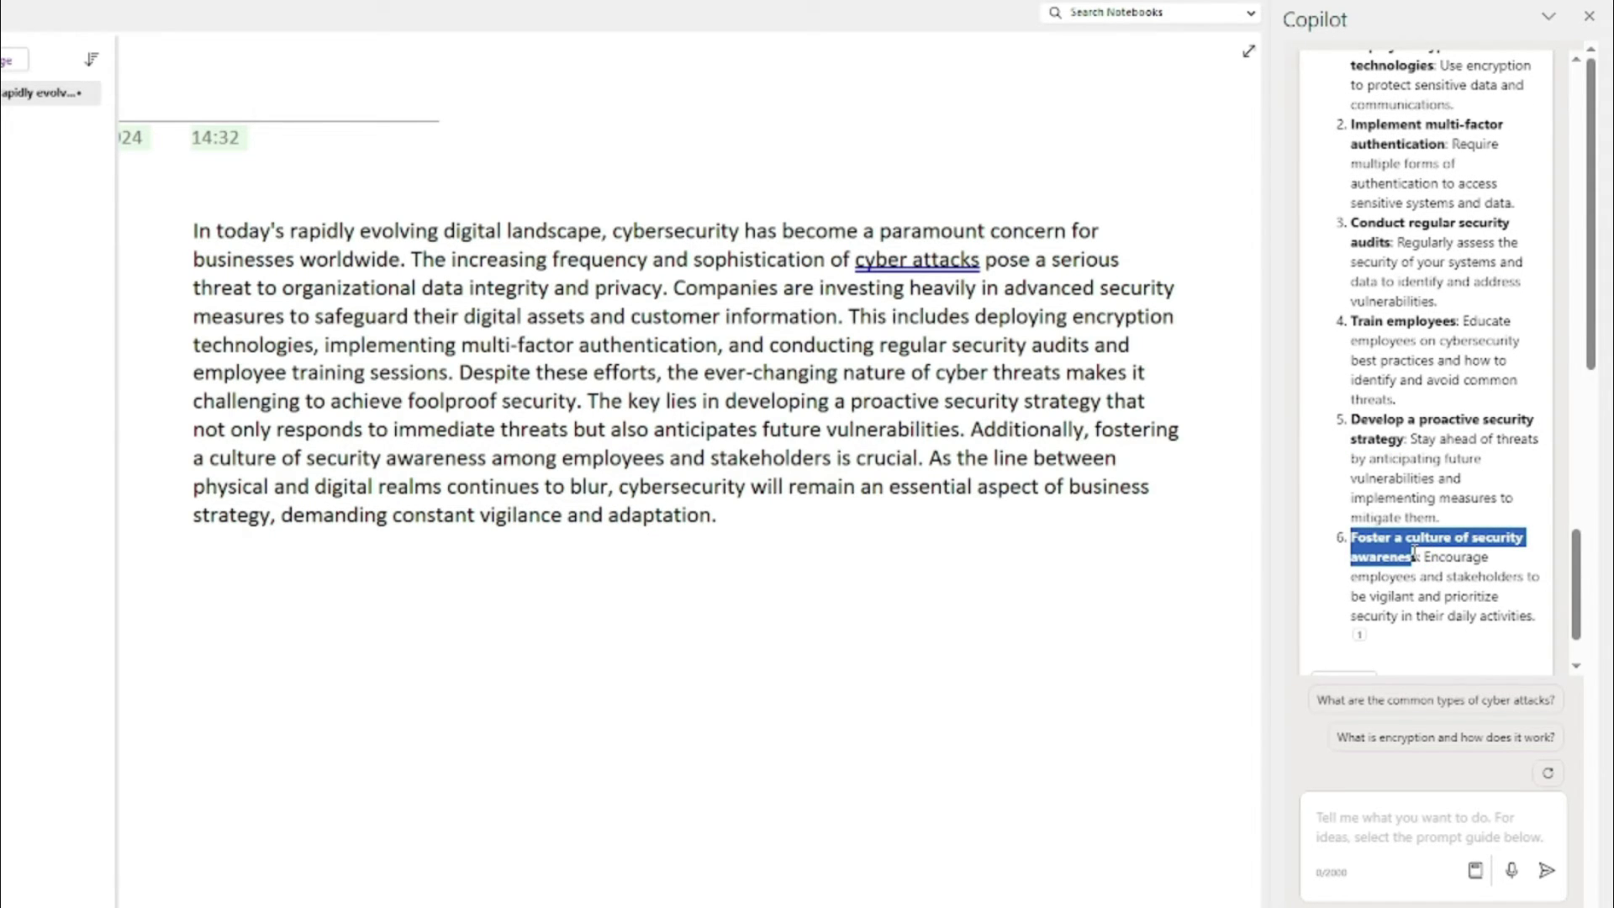
pyautogui.scroll(5, 1414, 551)
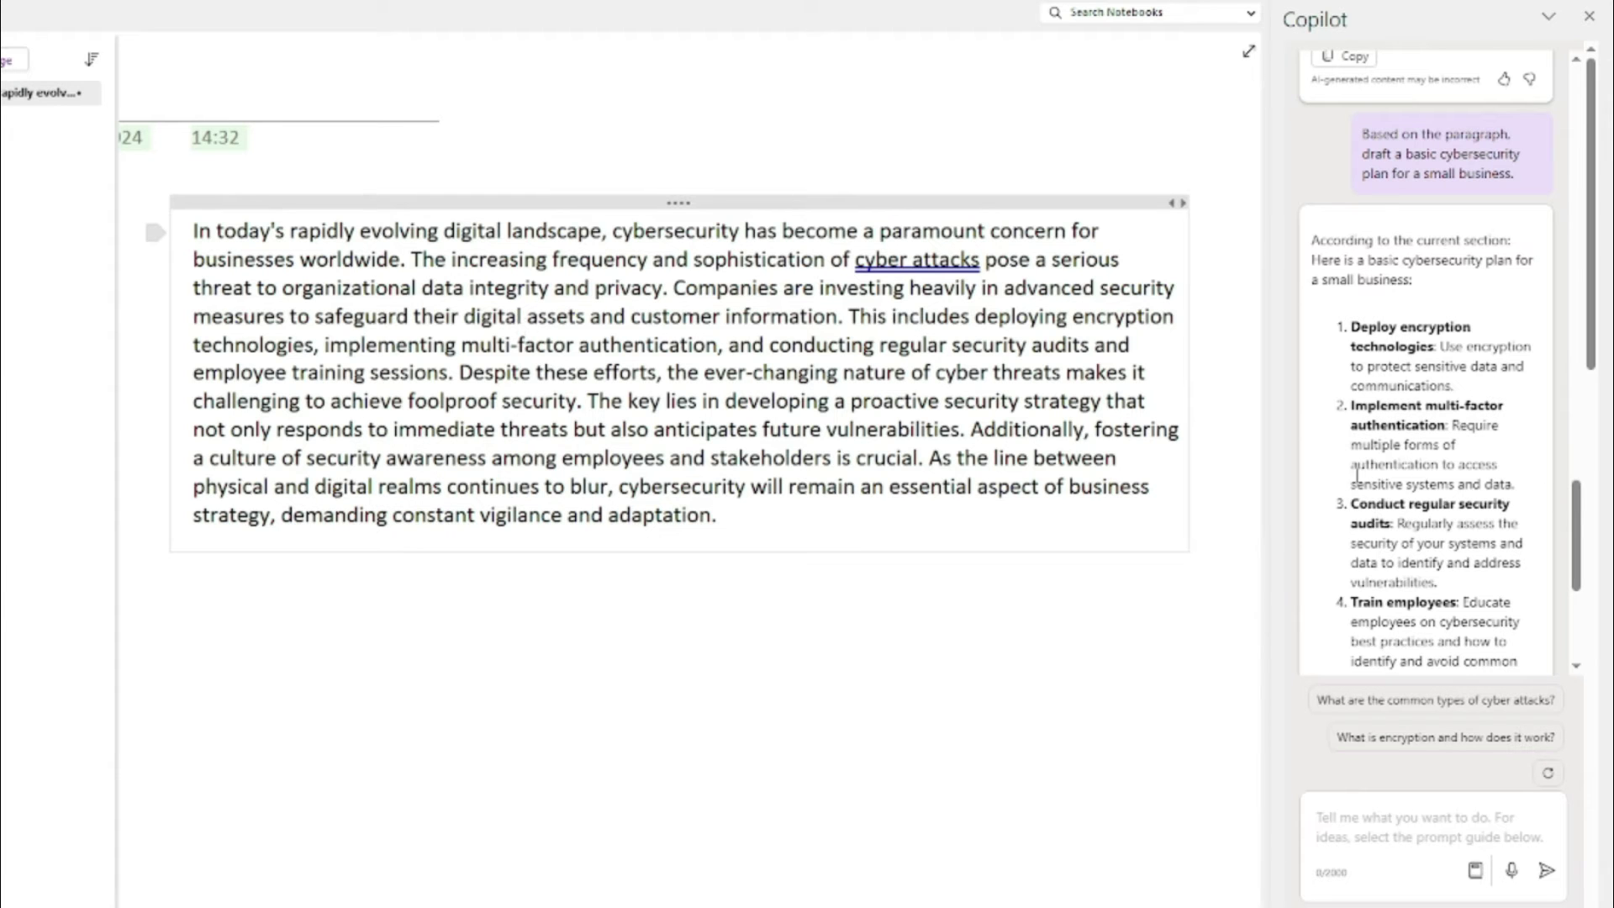
pyautogui.scroll(-6, 1378, 446)
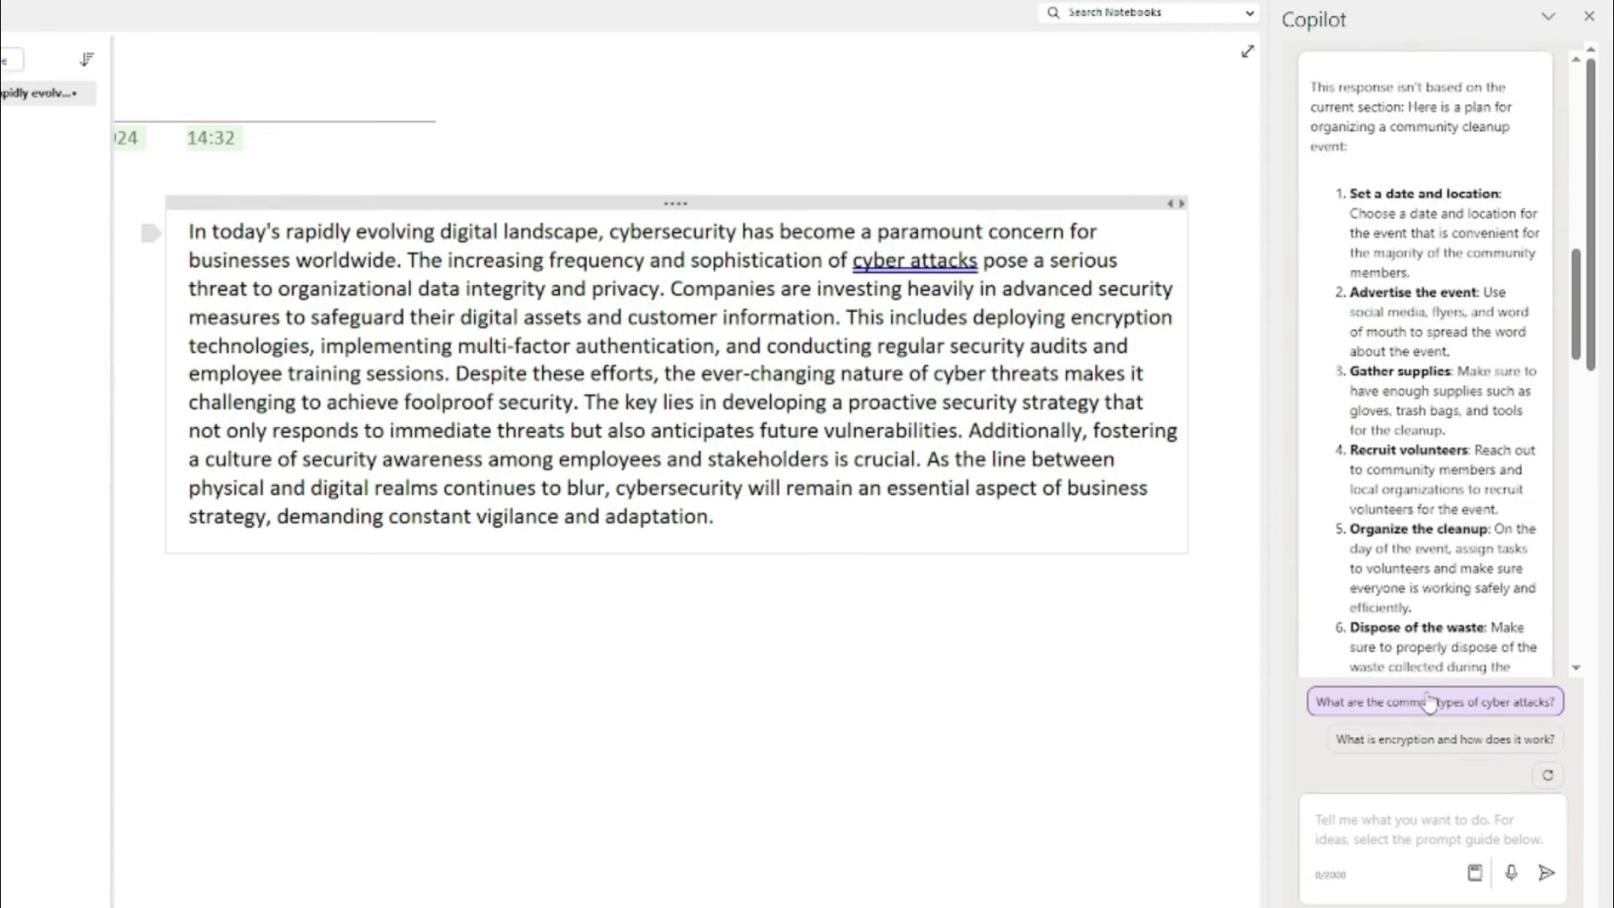
# - Ask Copilot for a to-do list improving the company cybersecurity measures in the paragraph
pyautogui.scroll(-10, 1429, 702)
pyautogui.scroll(6, 1448, 630)
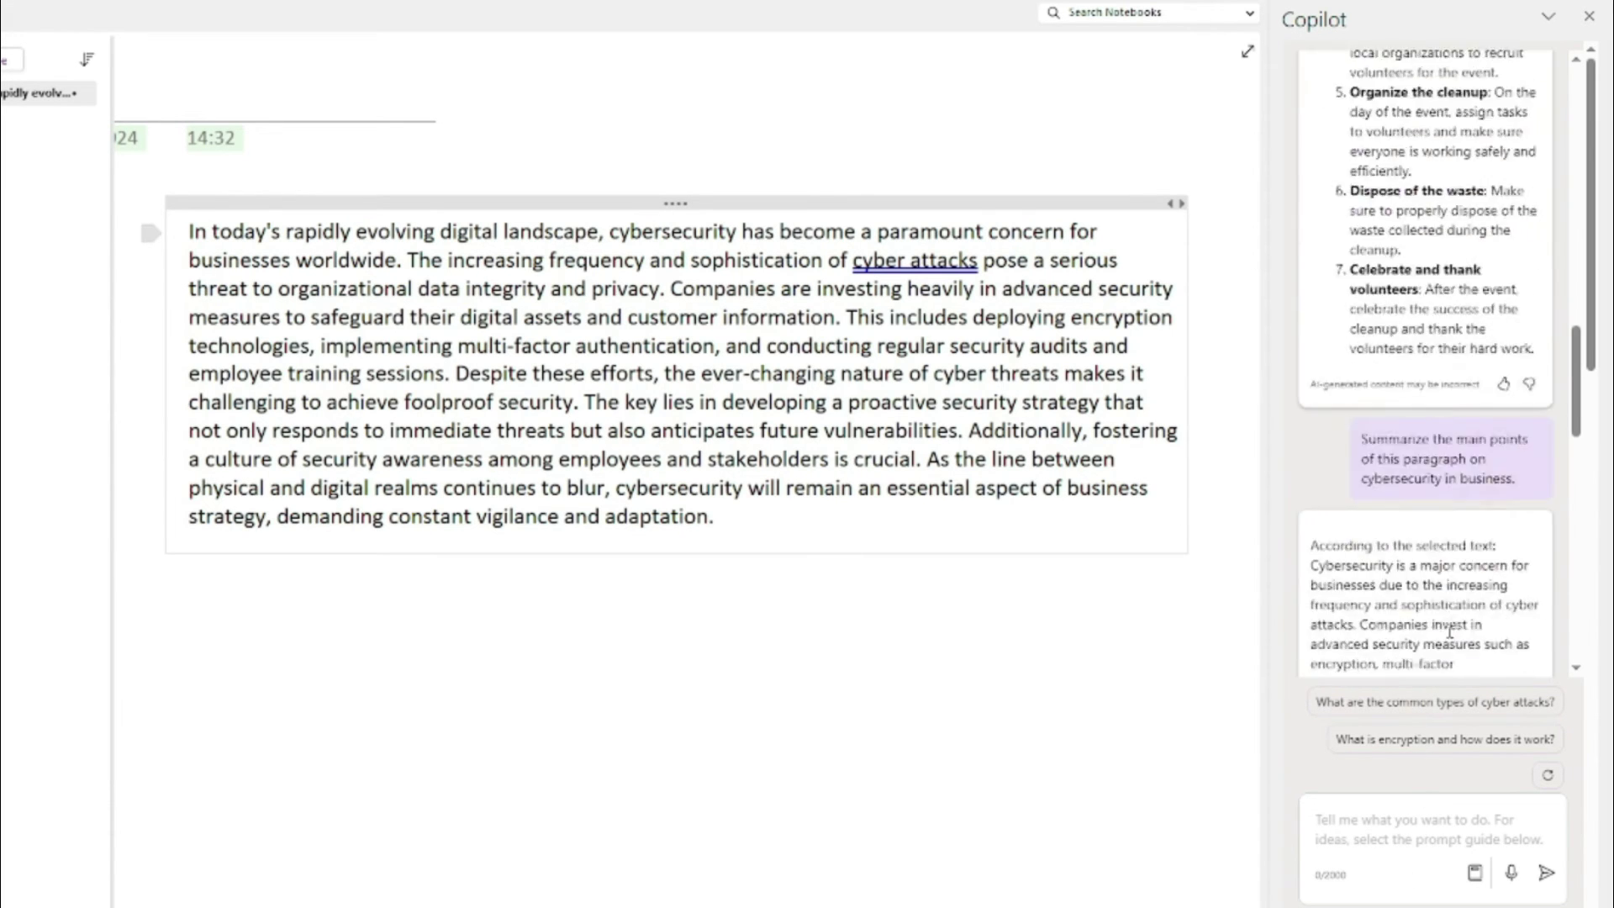
pyautogui.scroll(10, 1448, 631)
pyautogui.click(1434, 252)
pyautogui.scroll(-5, 1414, 639)
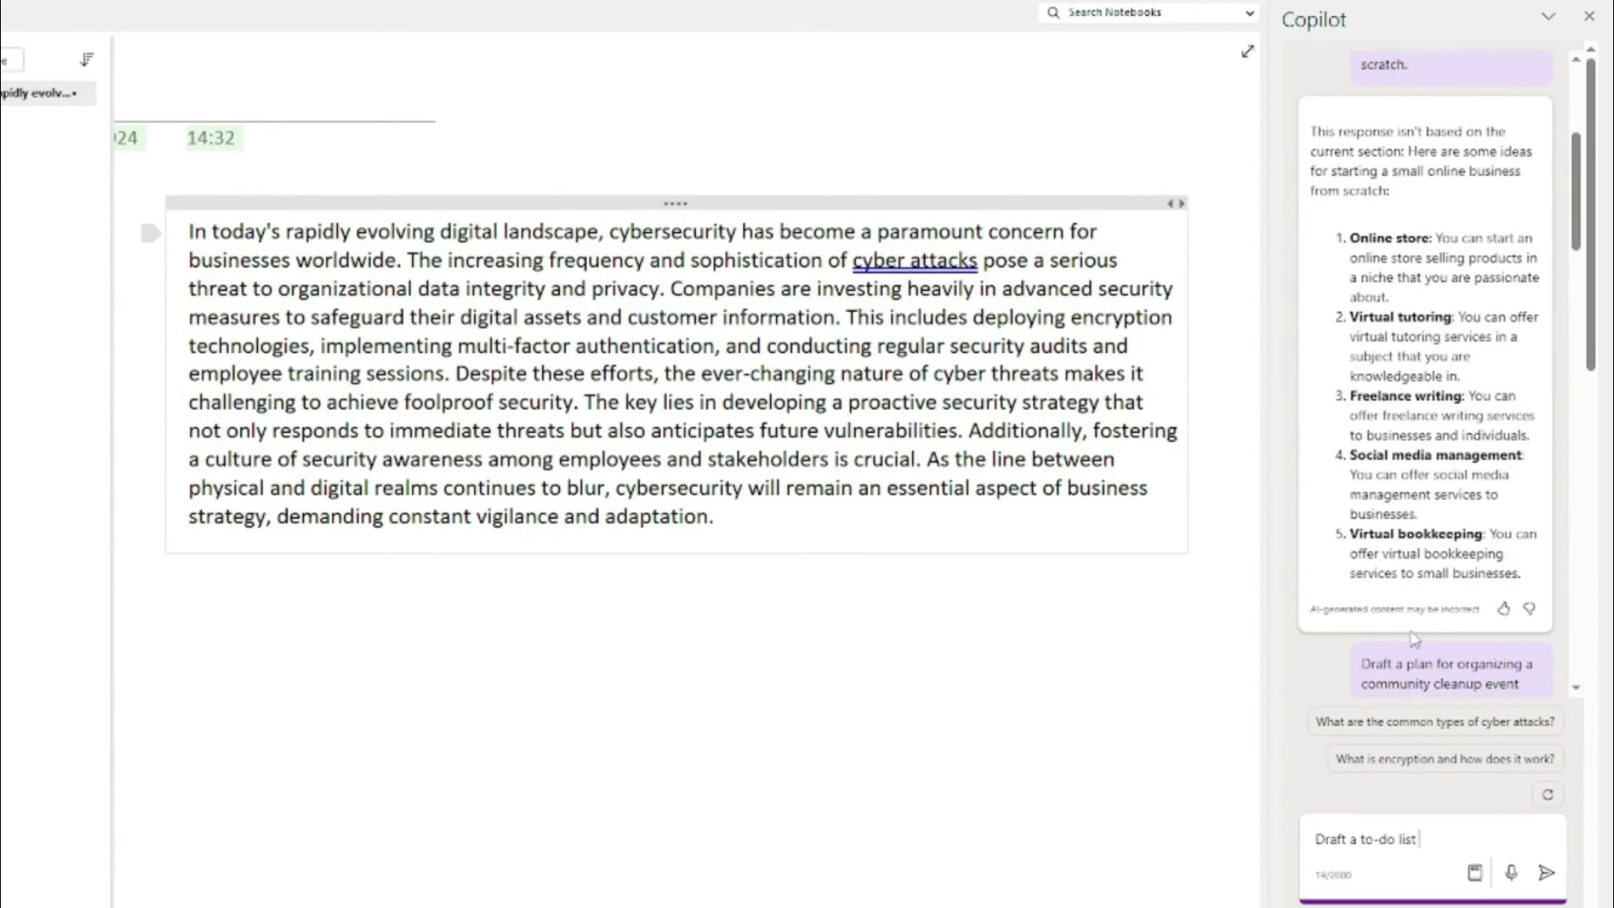
pyautogui.scroll(-5, 1415, 639)
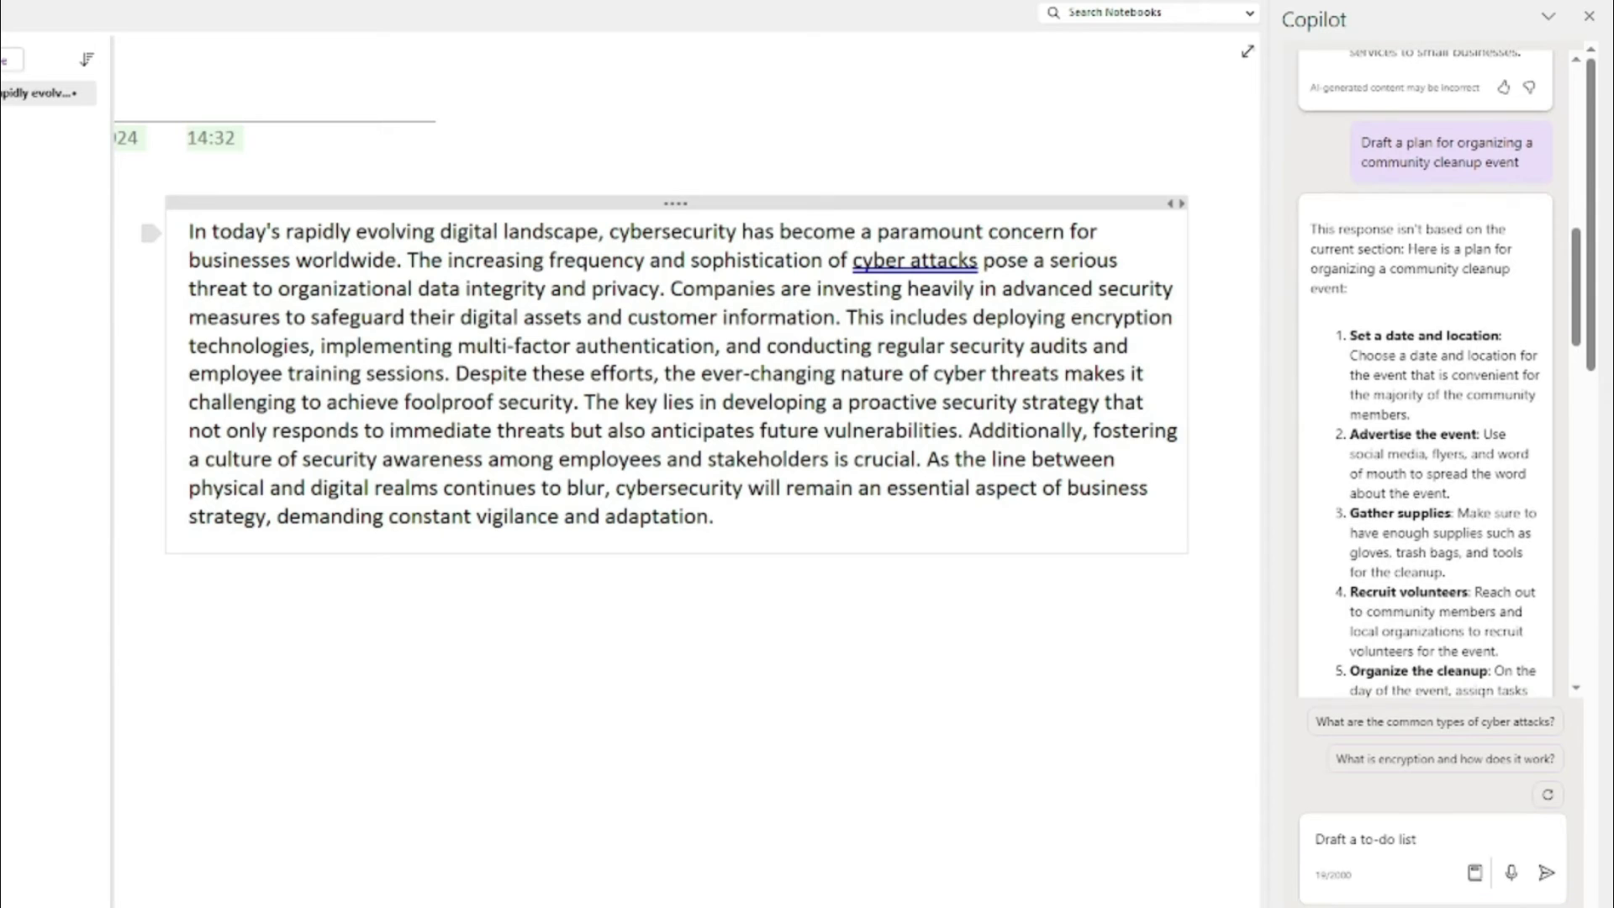
pyautogui.click(1391, 898)
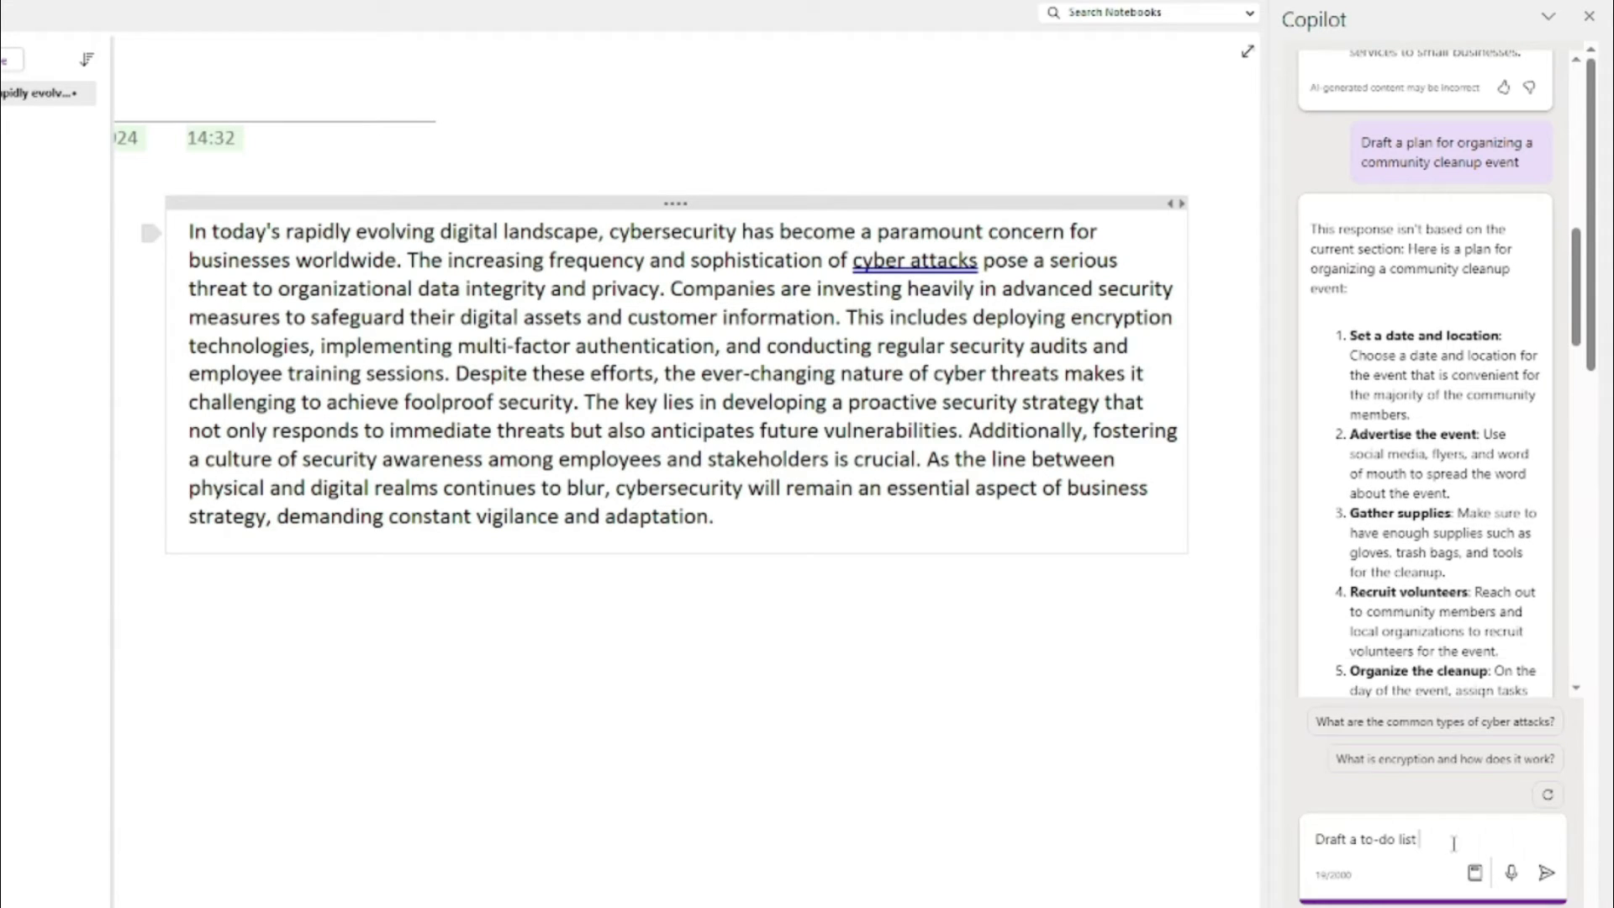
pyautogui.write("for improving a company's cybersecurity measures as mentioned in the paragraph.")
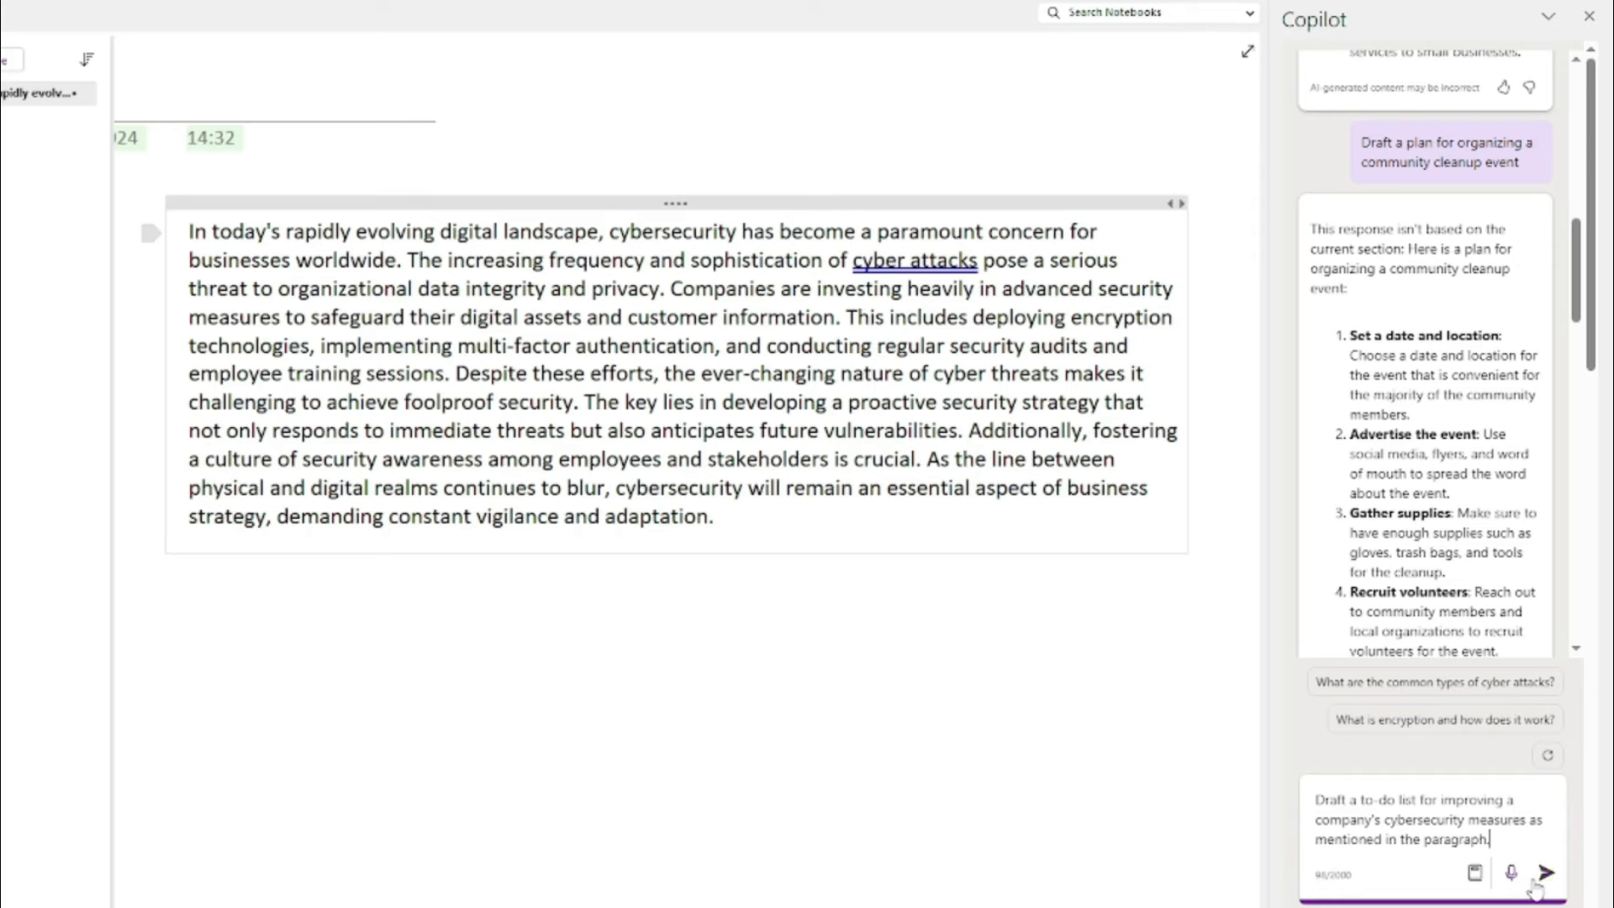
pyautogui.click(1545, 873)
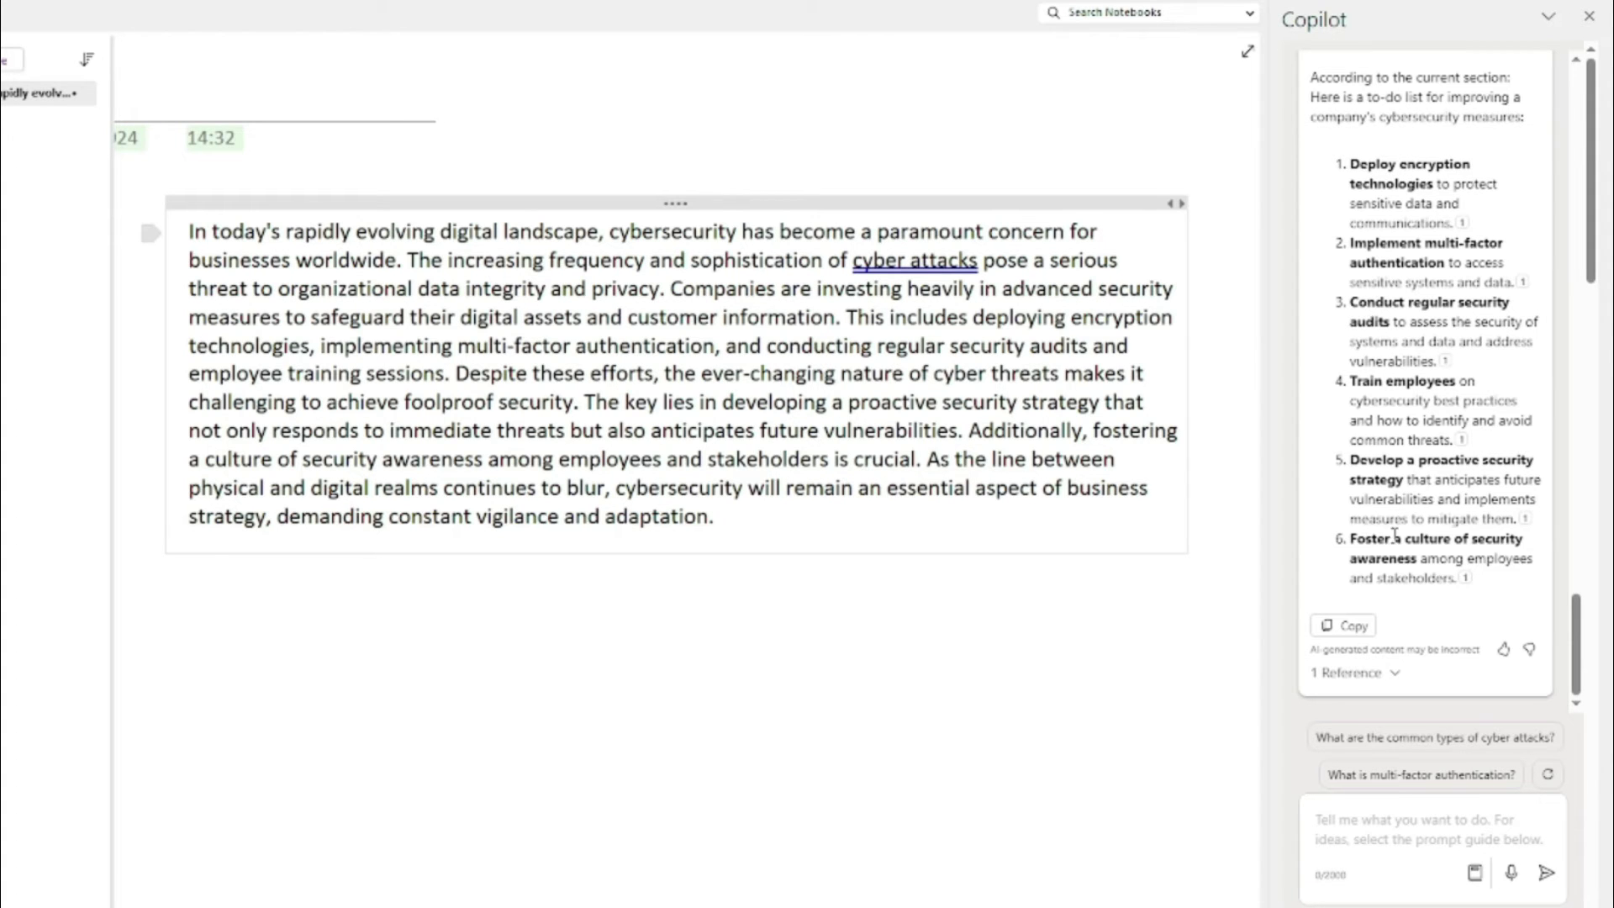
pyautogui.scroll(5, 1404, 555)
pyautogui.scroll(-5, 1406, 557)
pyautogui.moveTo(1461, 225)
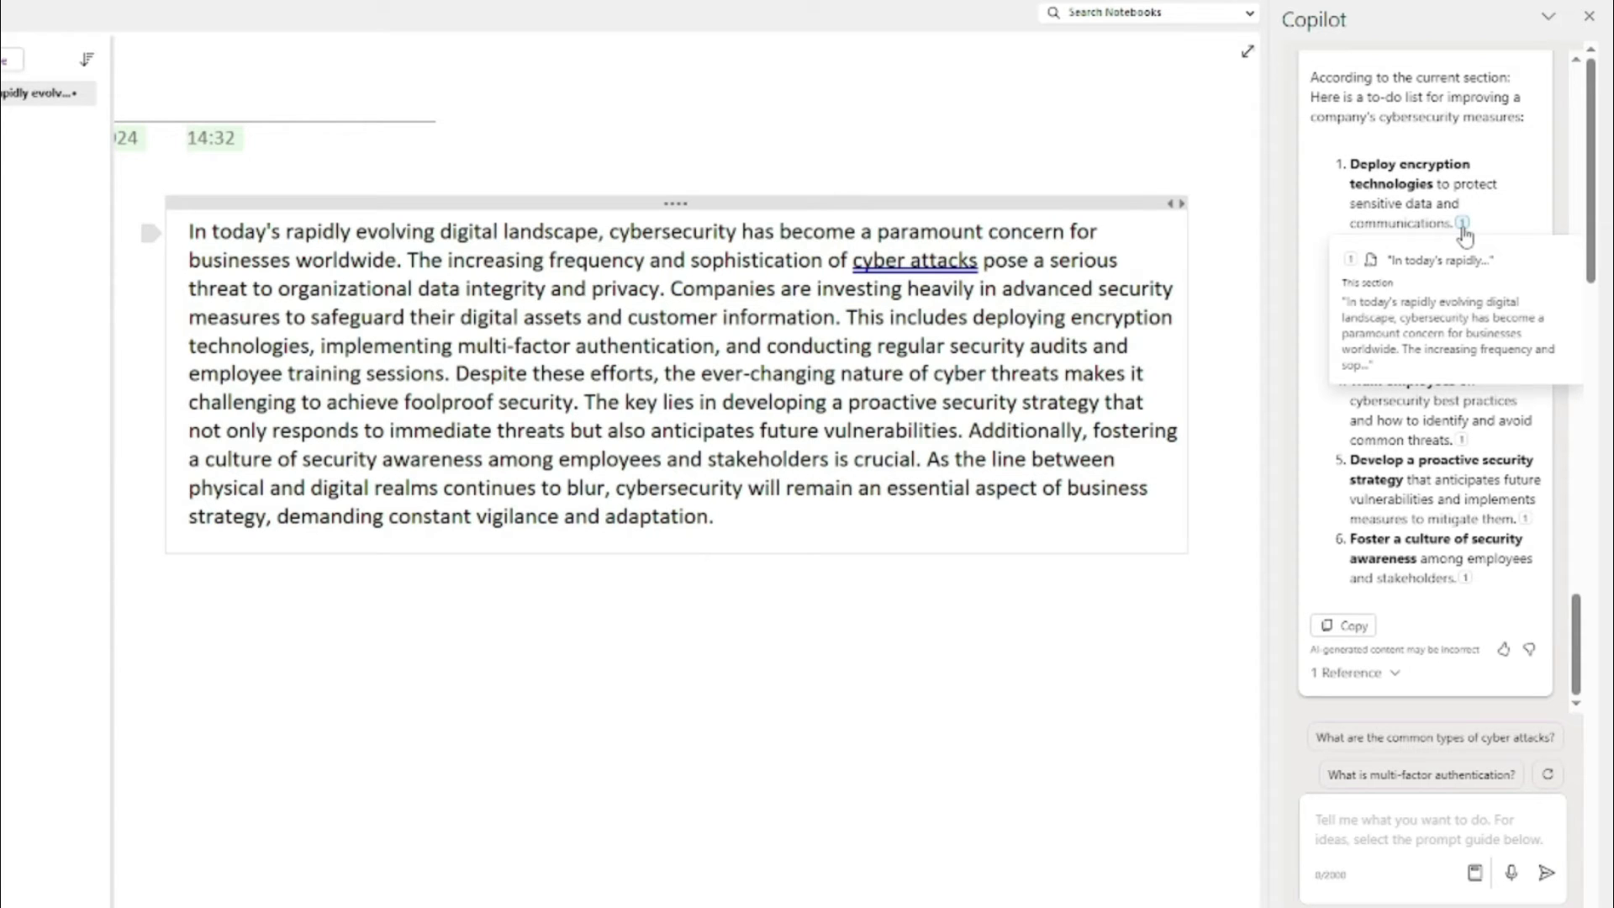
pyautogui.moveTo(1462, 450)
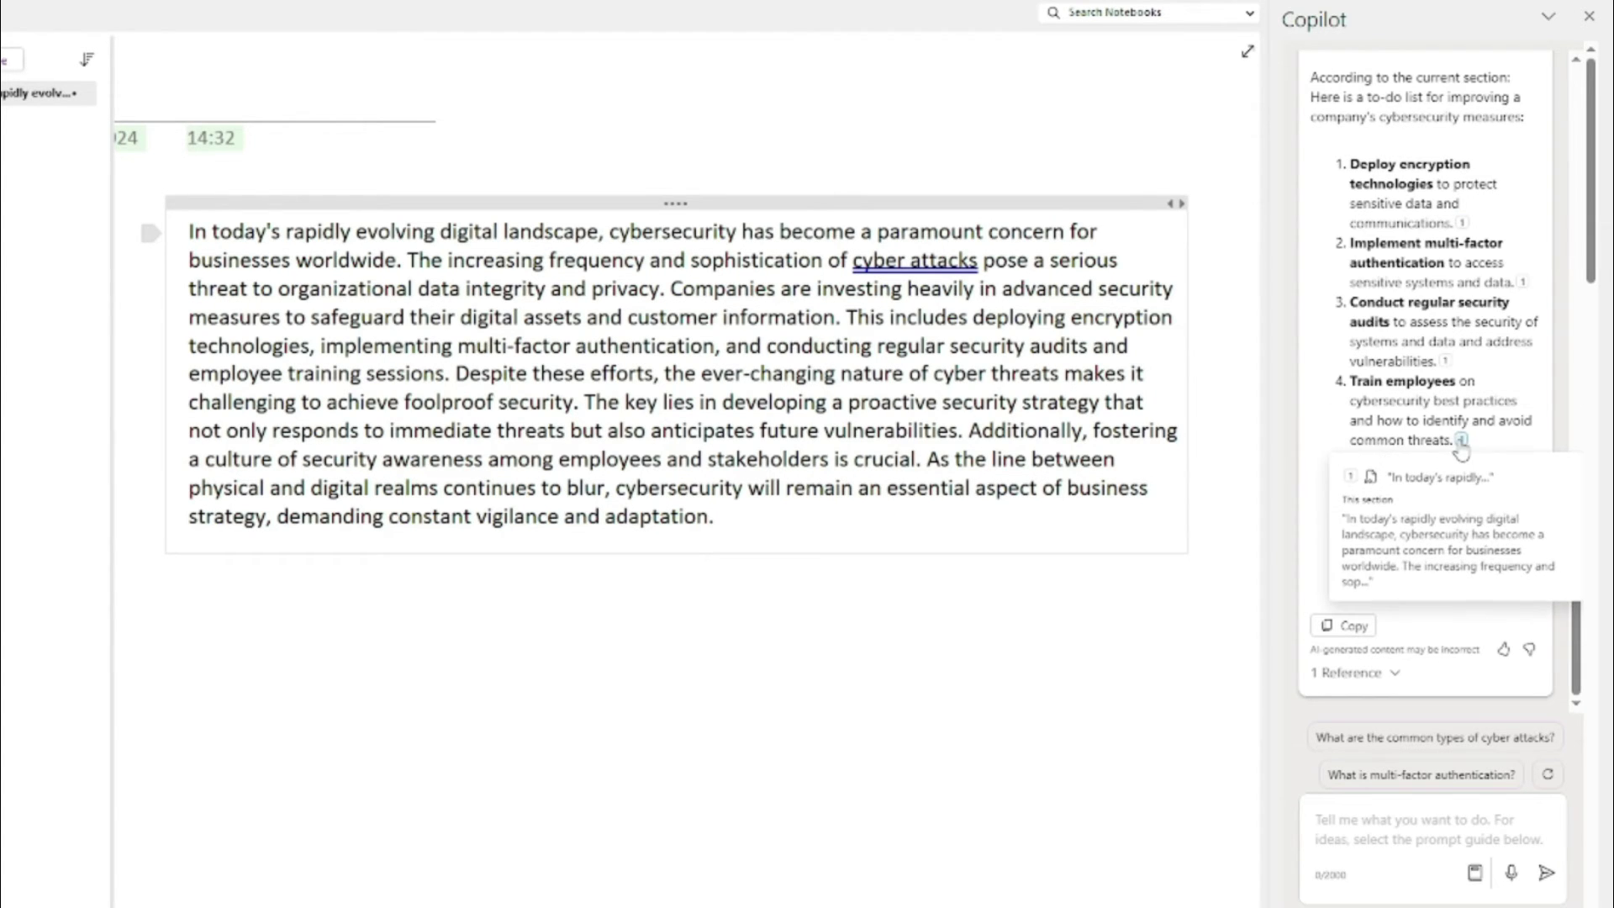
pyautogui.moveTo(1445, 367)
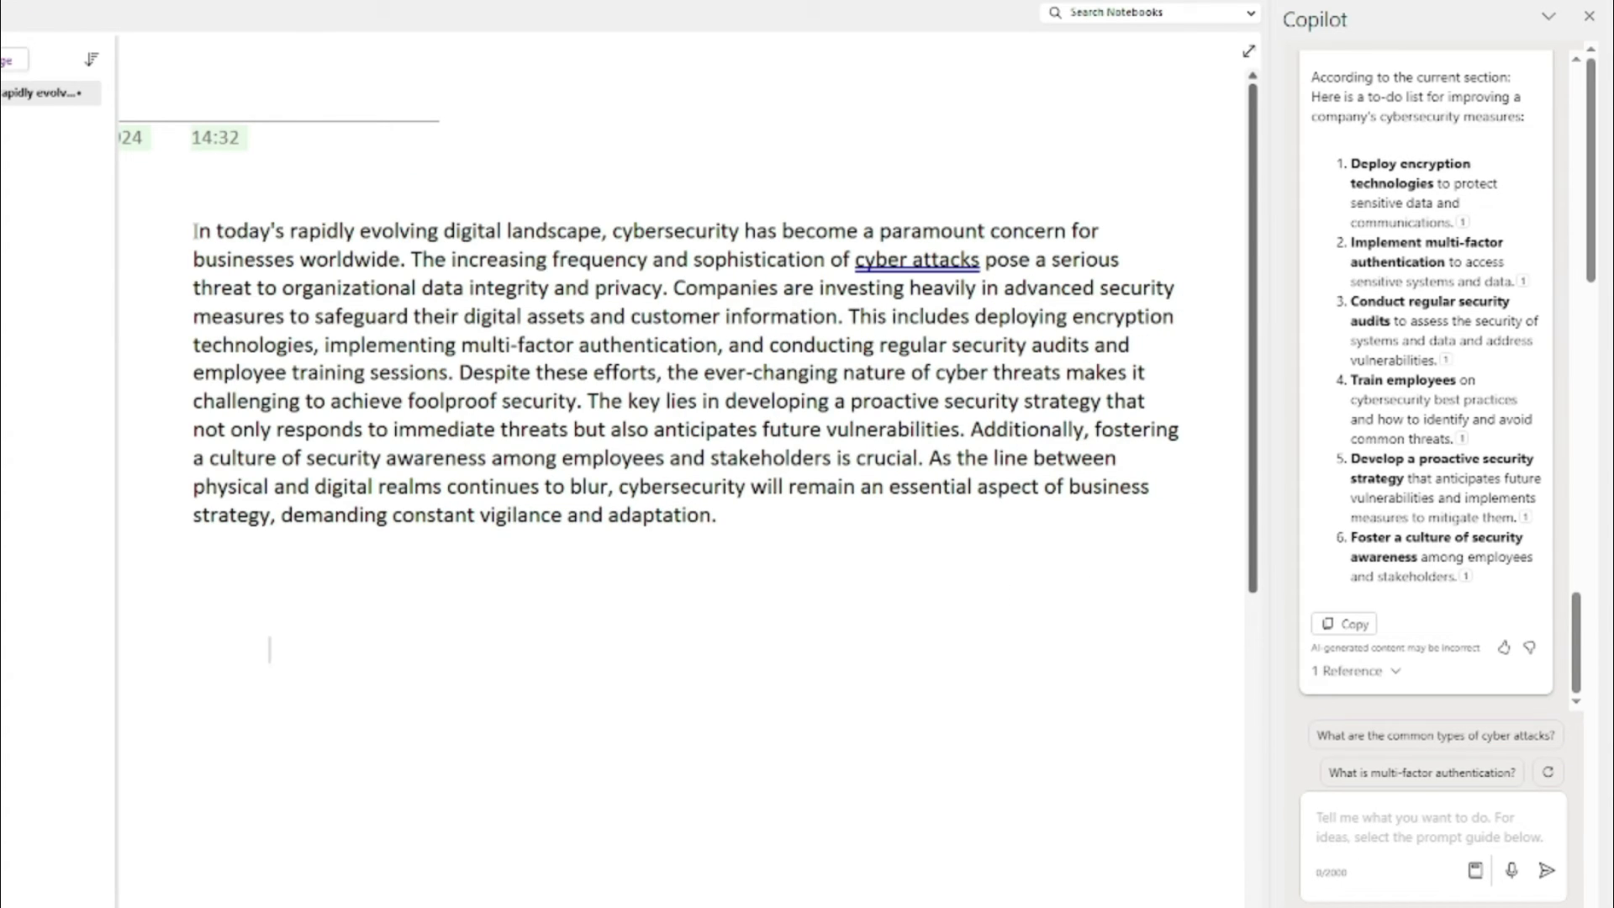
# - Select the cybersecurity paragraph and ask Copilot for its challenges and potential solutions
pyautogui.moveTo(400, 269); pyautogui.dragTo(916, 472)
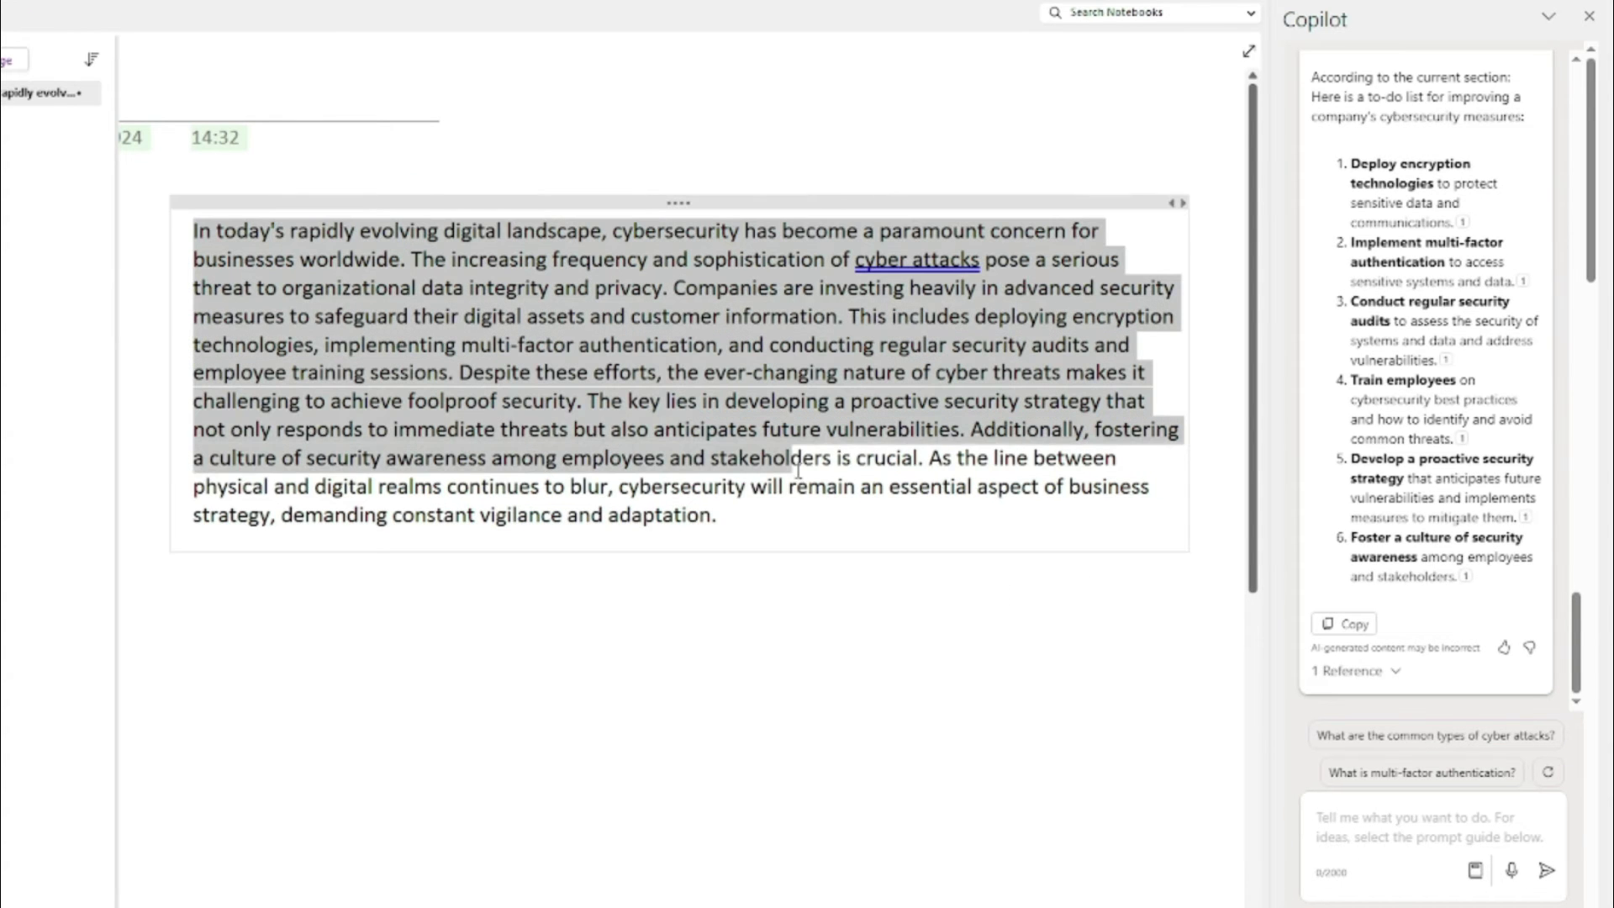
pyautogui.moveTo(799, 471); pyautogui.dragTo(739, 525)
pyautogui.click(1409, 819)
pyautogui.write('List the challenges and potential solutions mentioned in the paragraph regarding cybersecurity in businesses.')
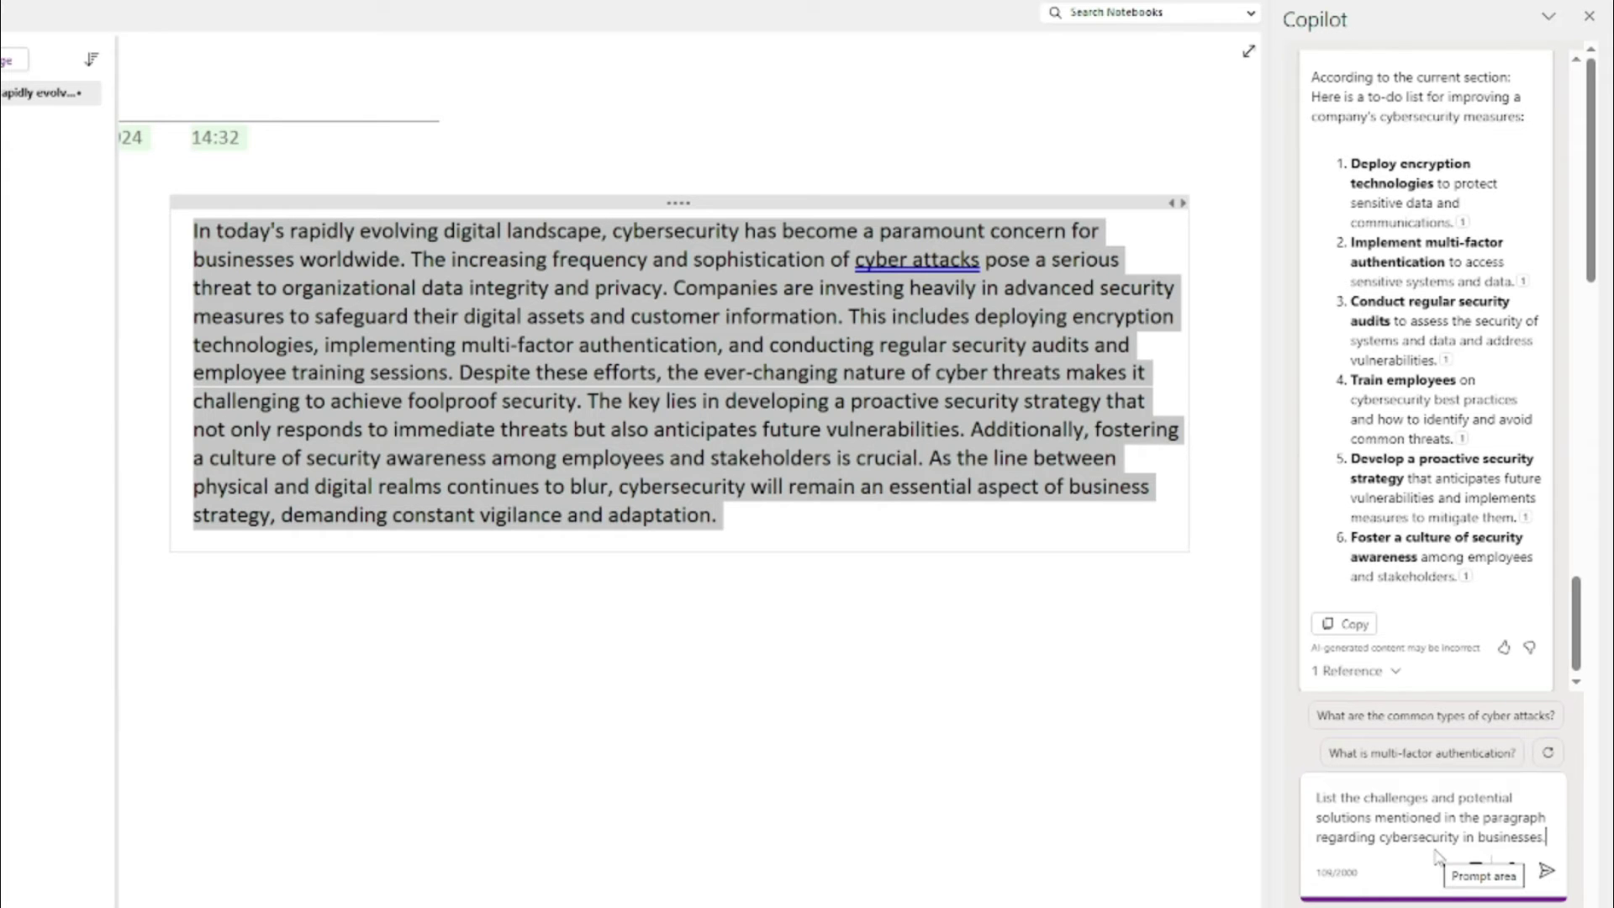
pyautogui.click(1546, 870)
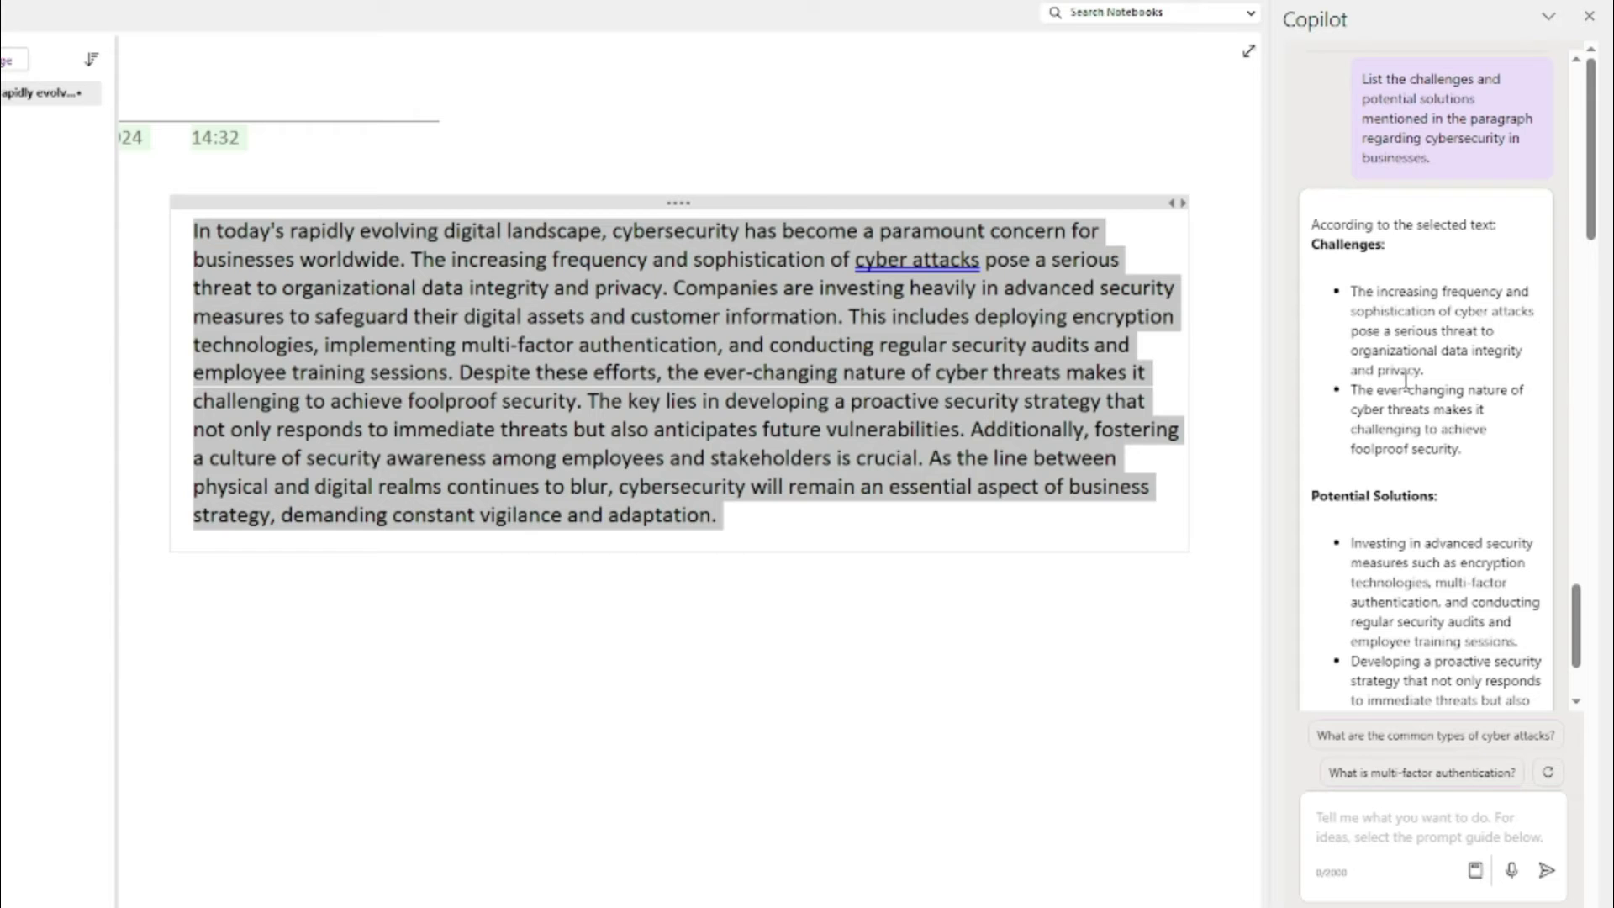
# - Read through Copilot's two challenges and three potential solutions
pyautogui.scroll(-3, 1406, 380)
pyautogui.moveTo(1359, 345); pyautogui.dragTo(1470, 615)
pyautogui.click(1470, 615)
pyautogui.scroll(2, 1467, 611)
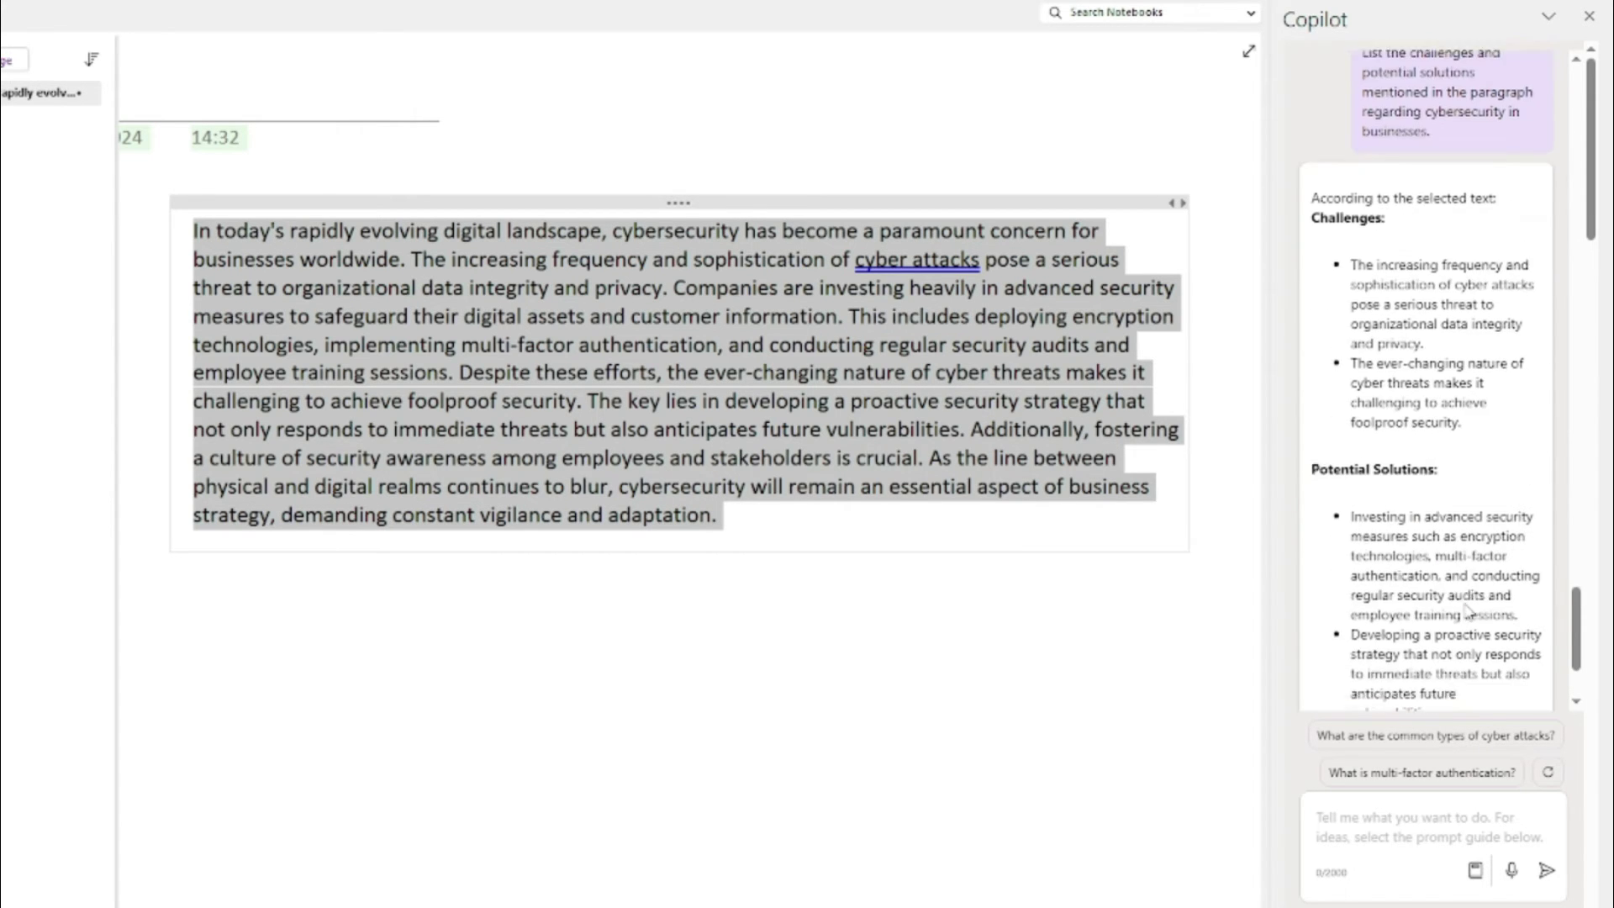
pyautogui.scroll(1, 1466, 612)
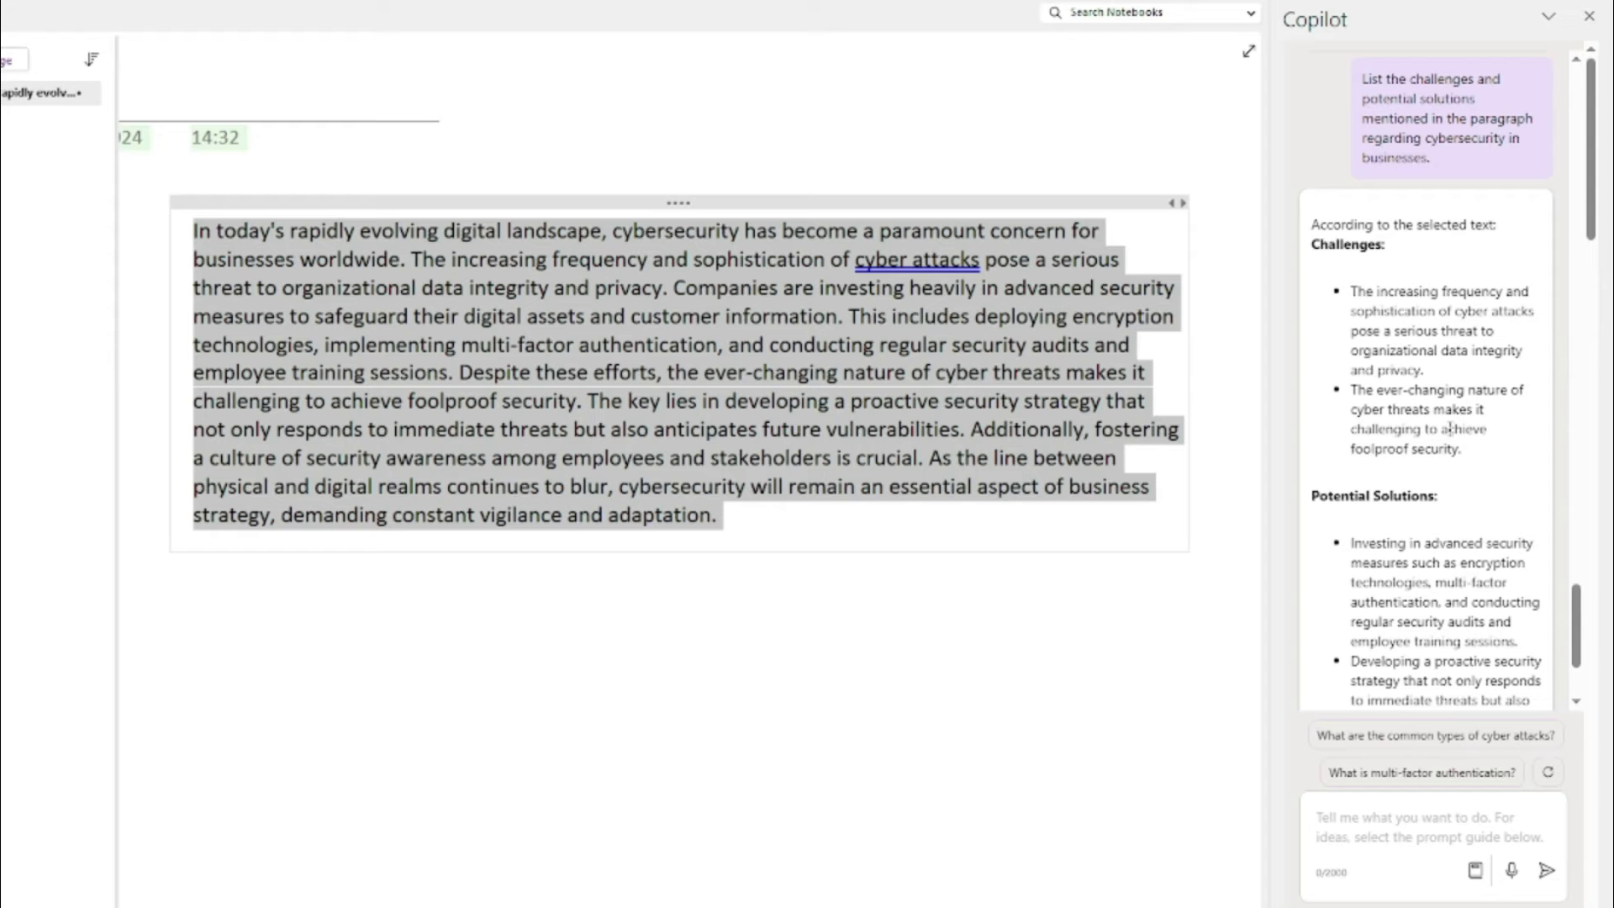
pyautogui.scroll(-3, 1429, 334)
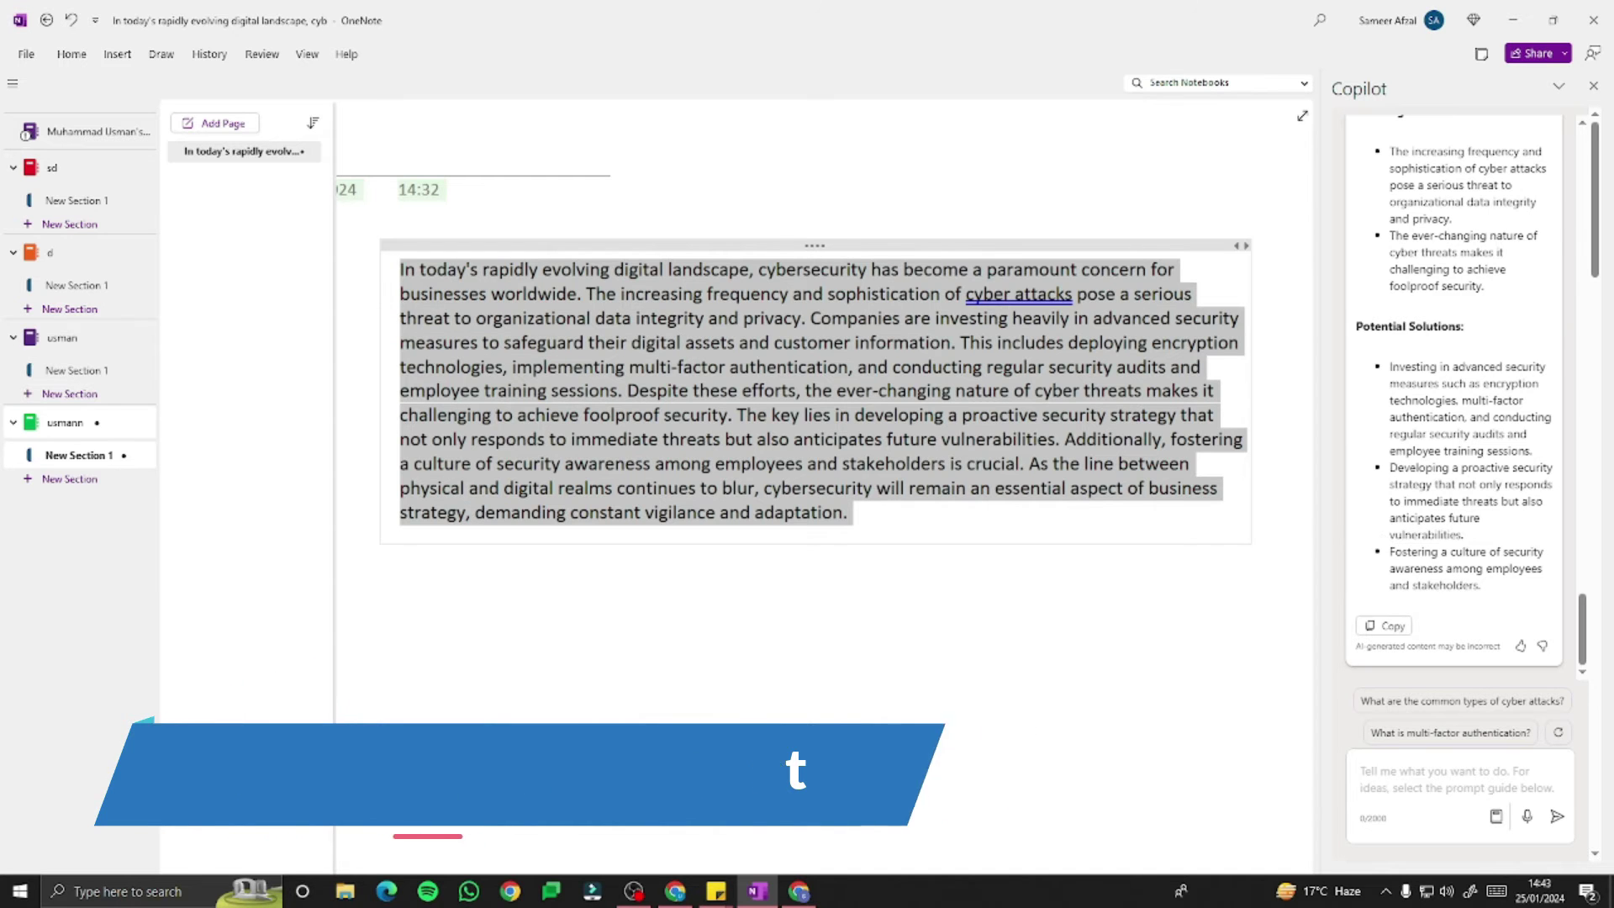
# - Ask Copilot to rewrite the selected cybersecurity paragraph for high school students, then deselect it
pyautogui.press('Escape')
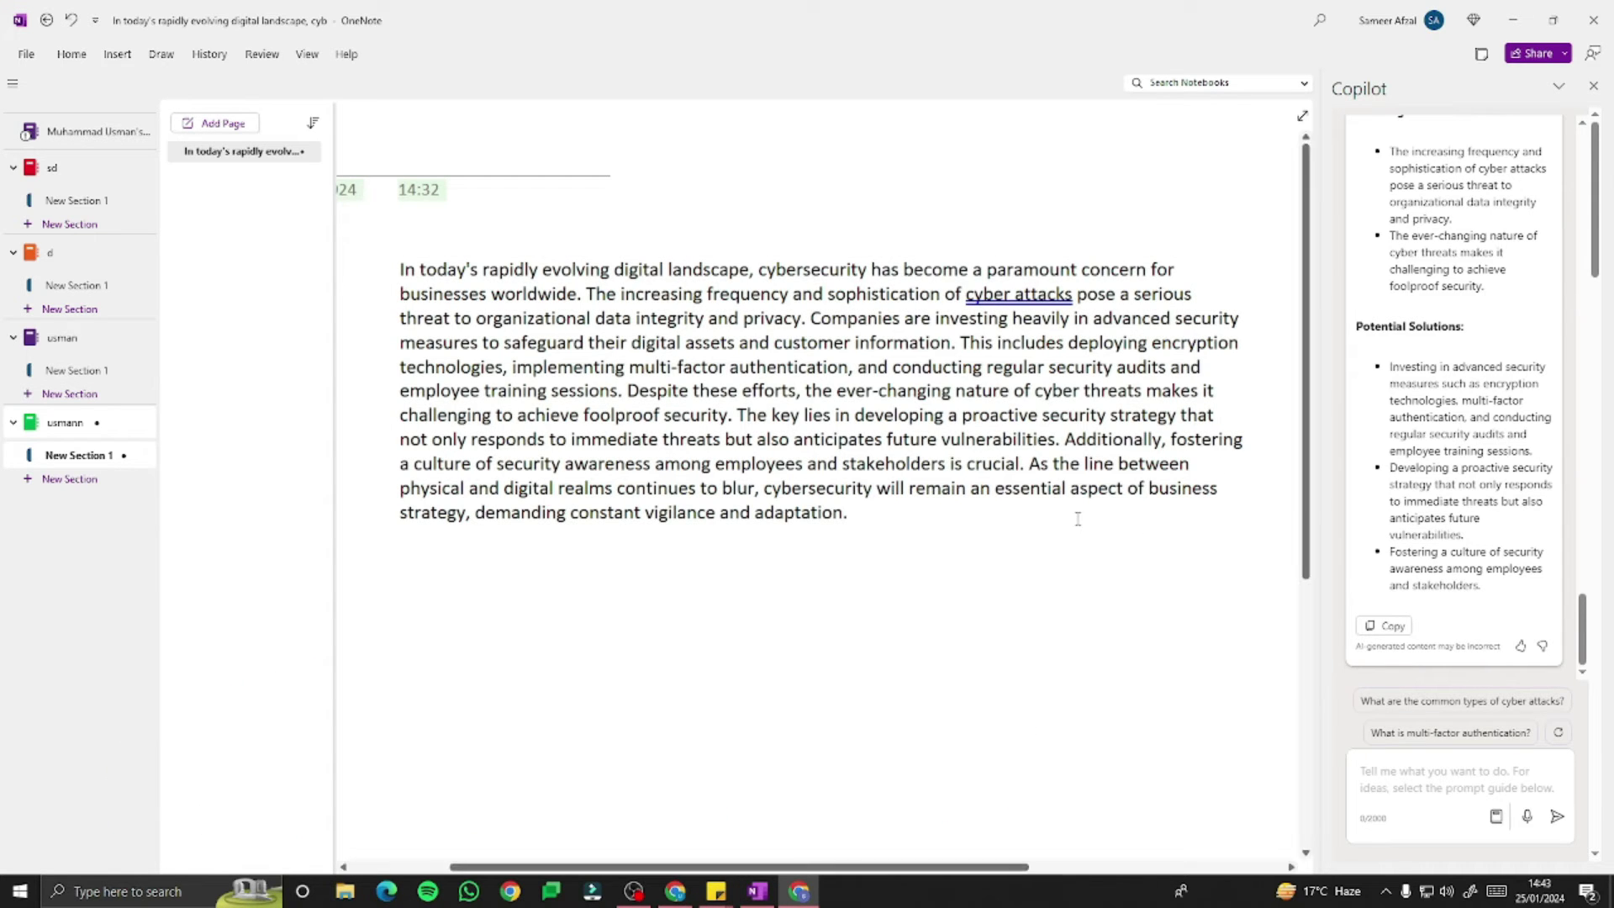
pyautogui.moveTo(399, 265); pyautogui.dragTo(937, 516)
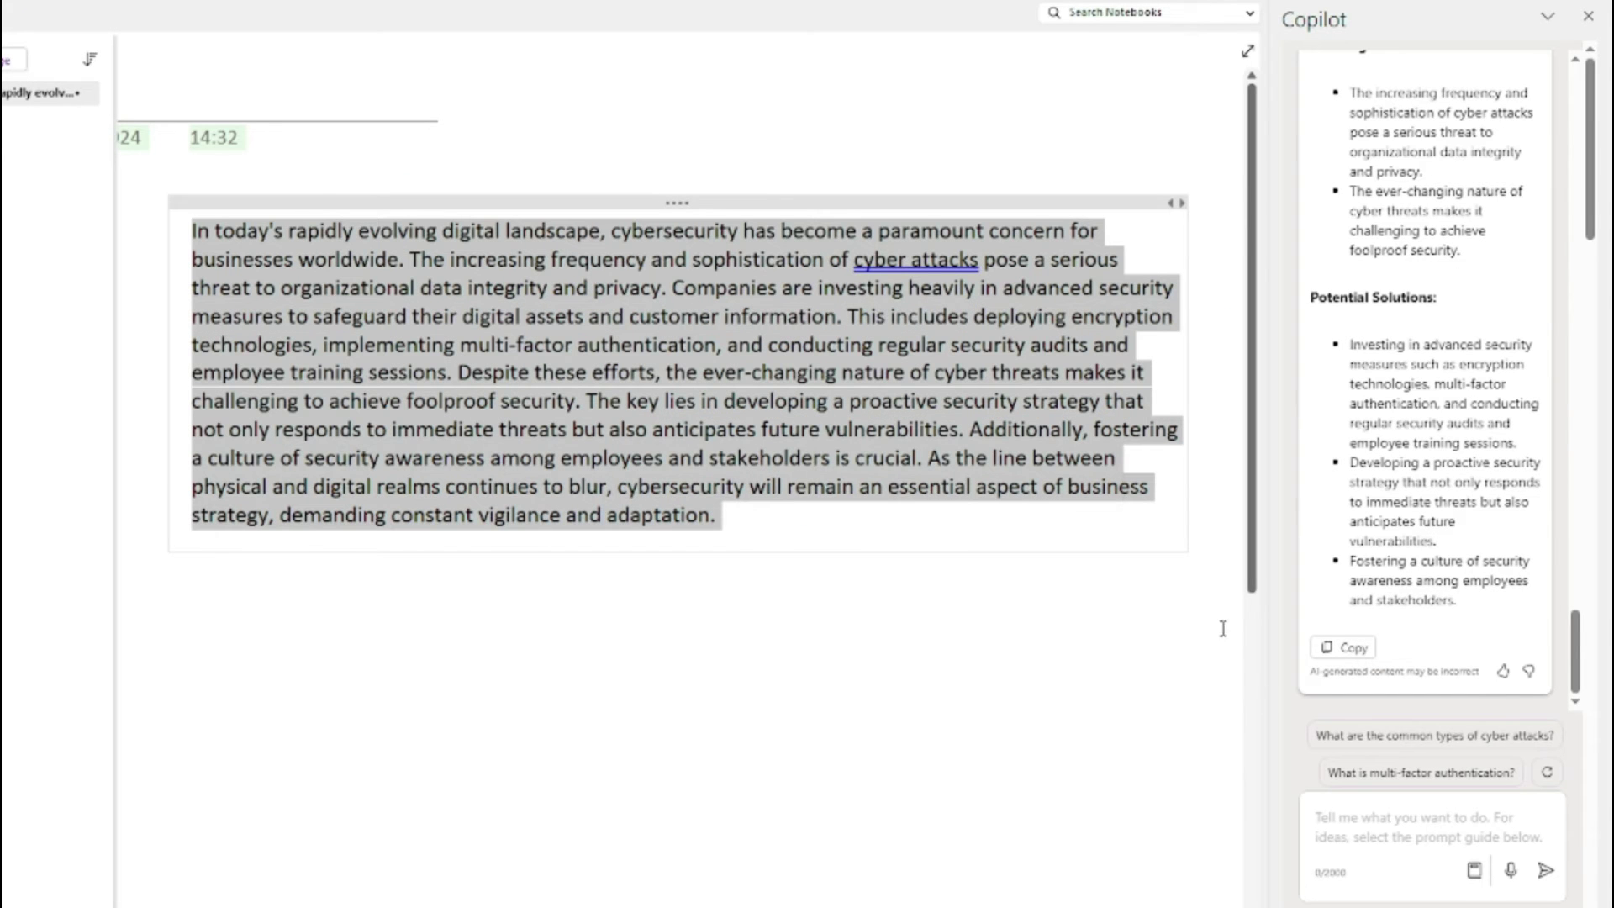
pyautogui.click(1420, 780)
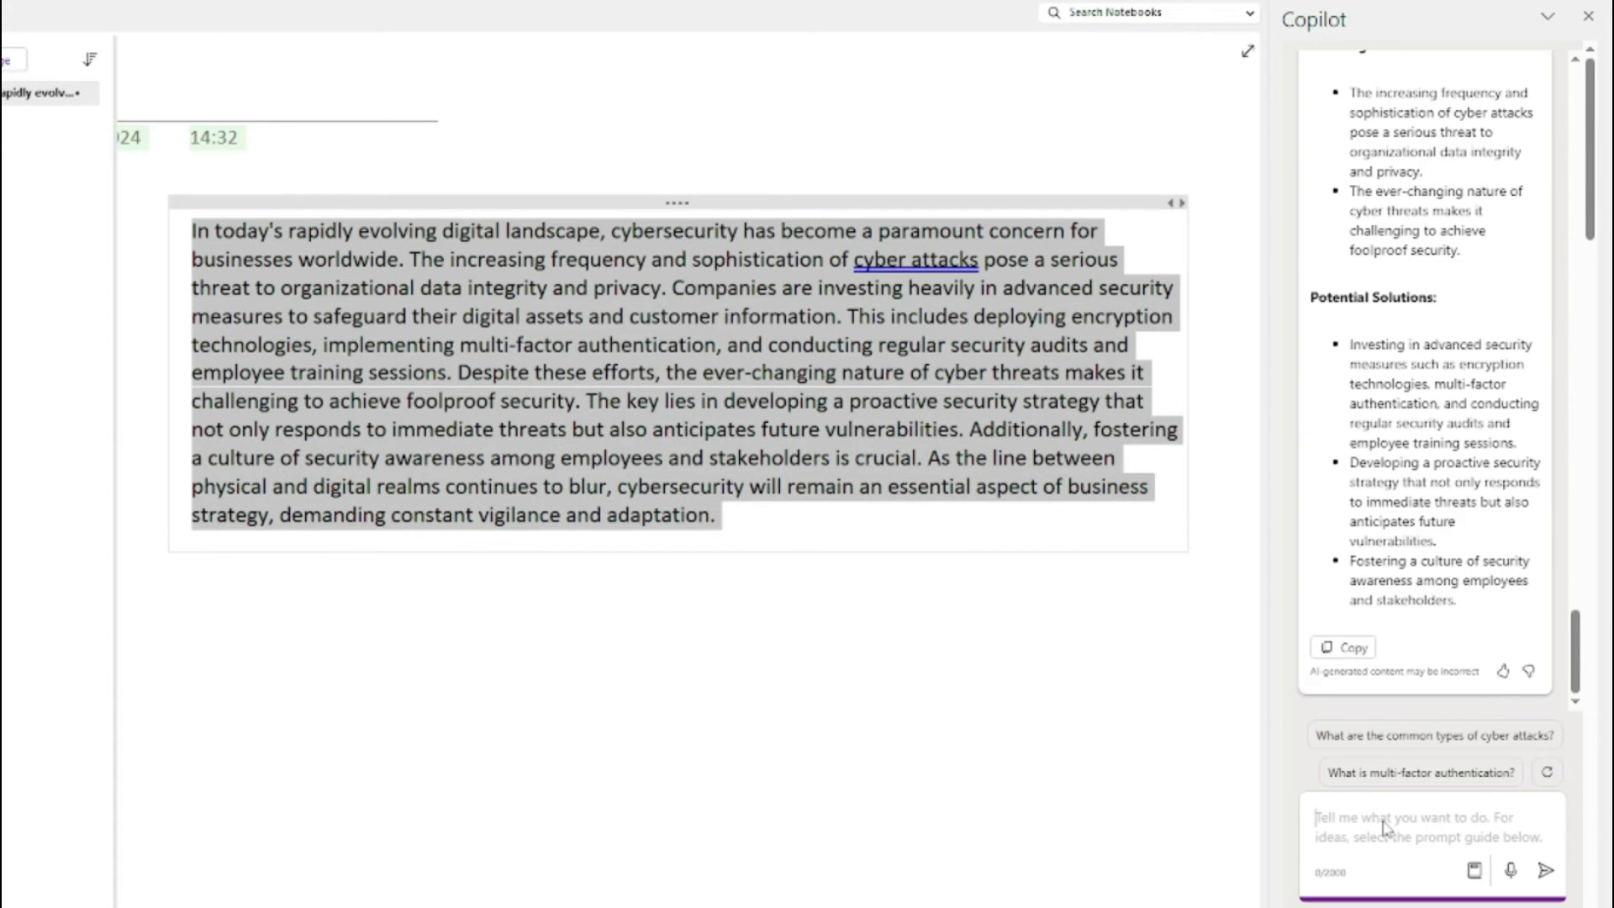
pyautogui.write('Rewrite this paragraph to make it understandable for high school students learning about cybersecurity.')
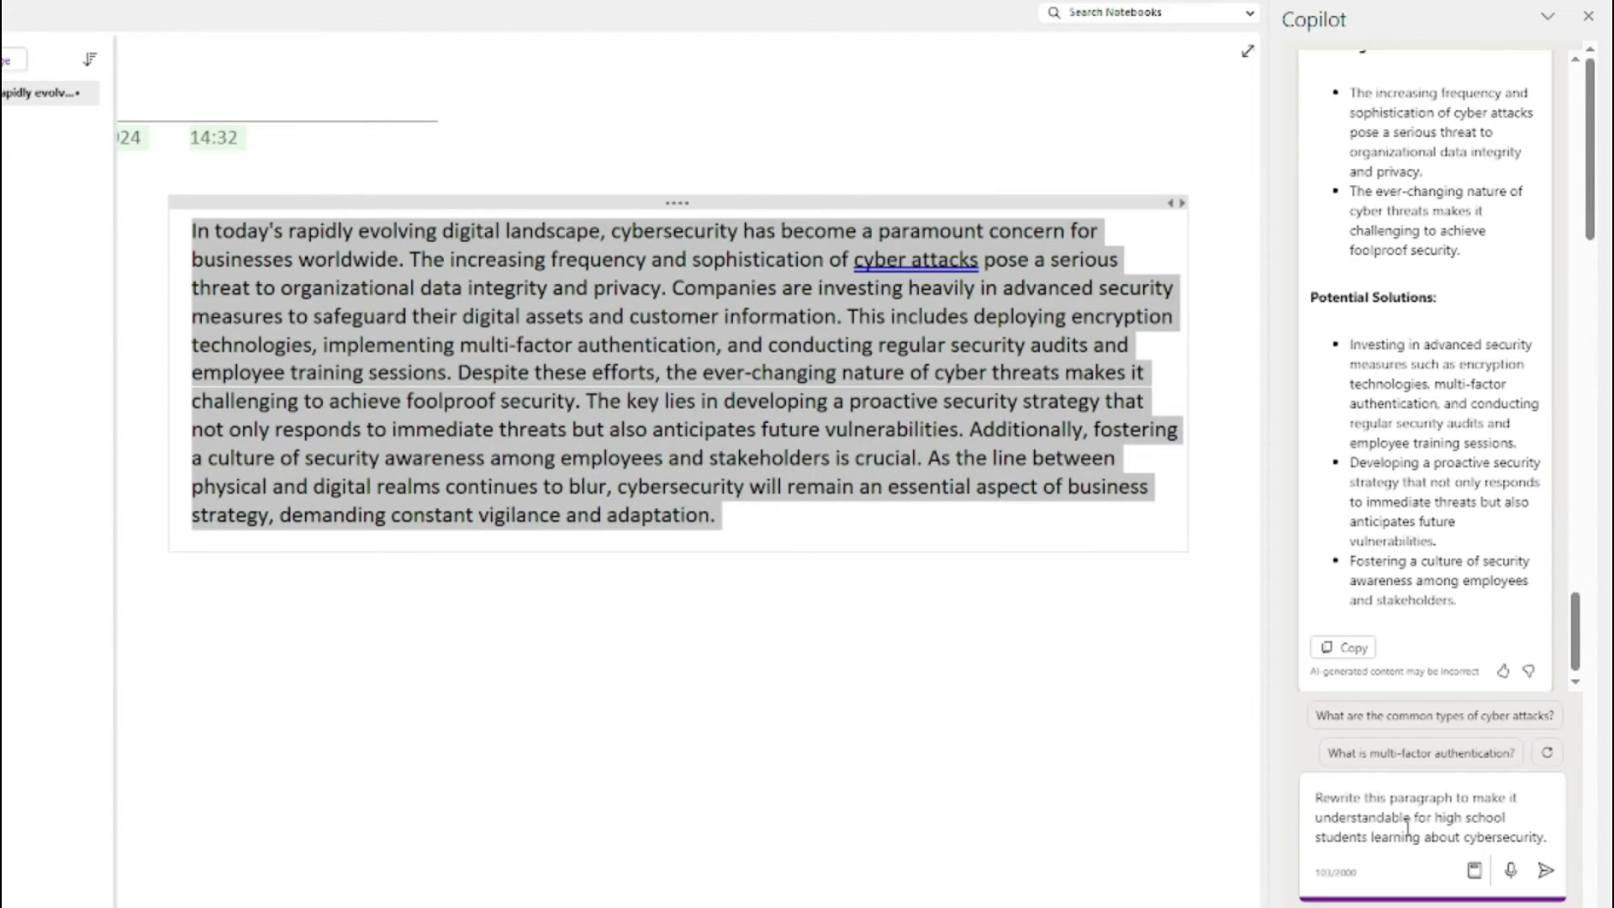
pyautogui.click(1545, 870)
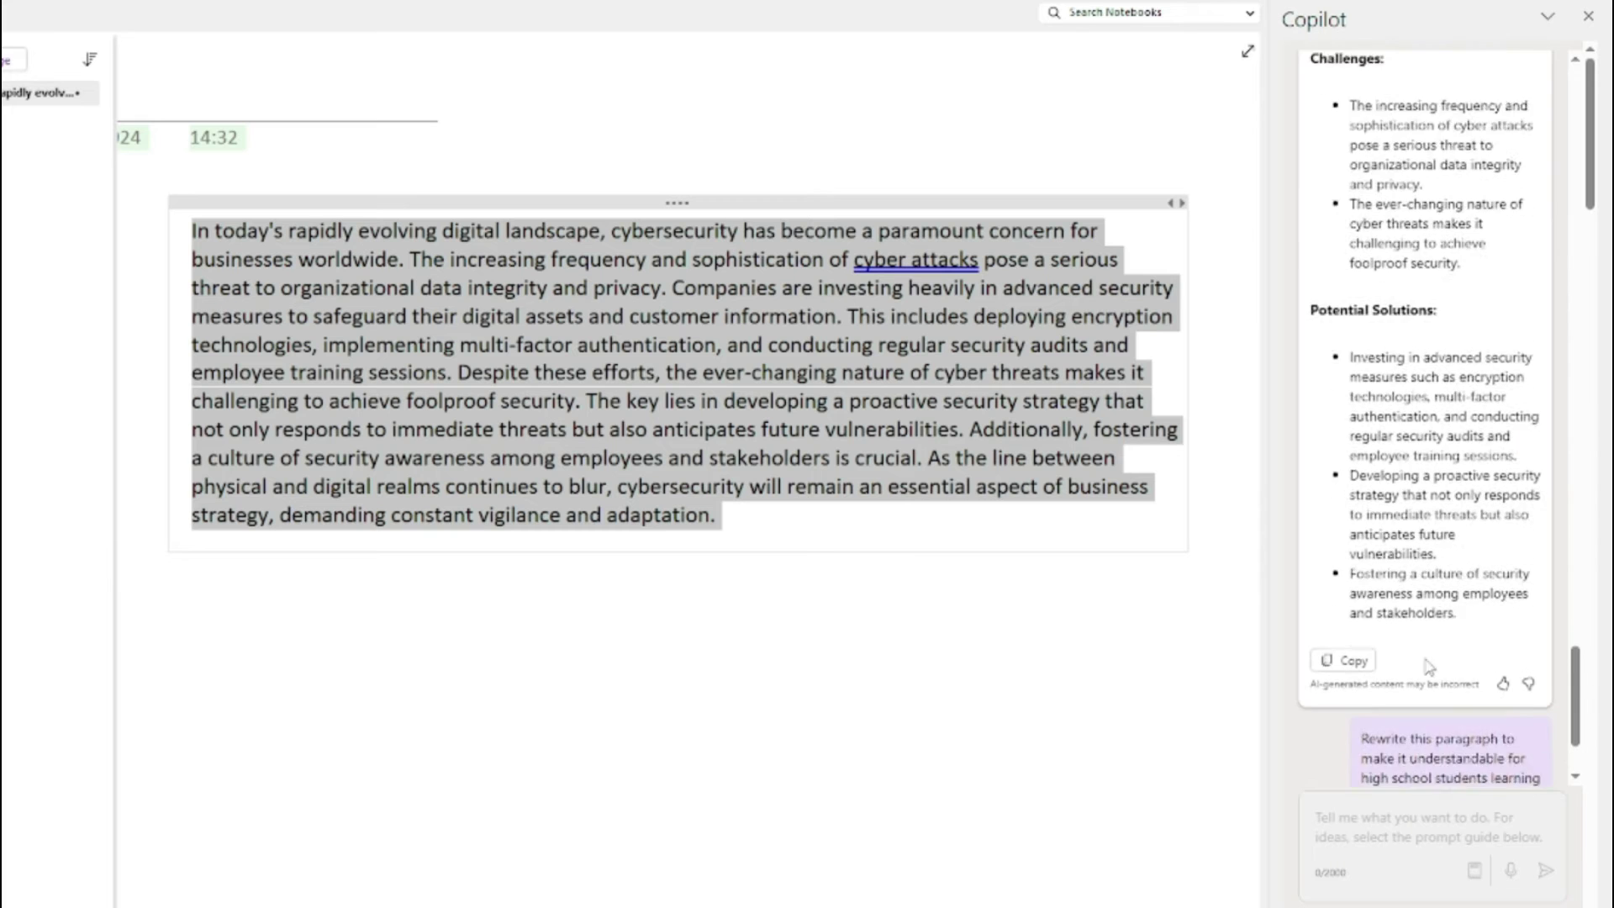
pyautogui.scroll(5, 1449, 606)
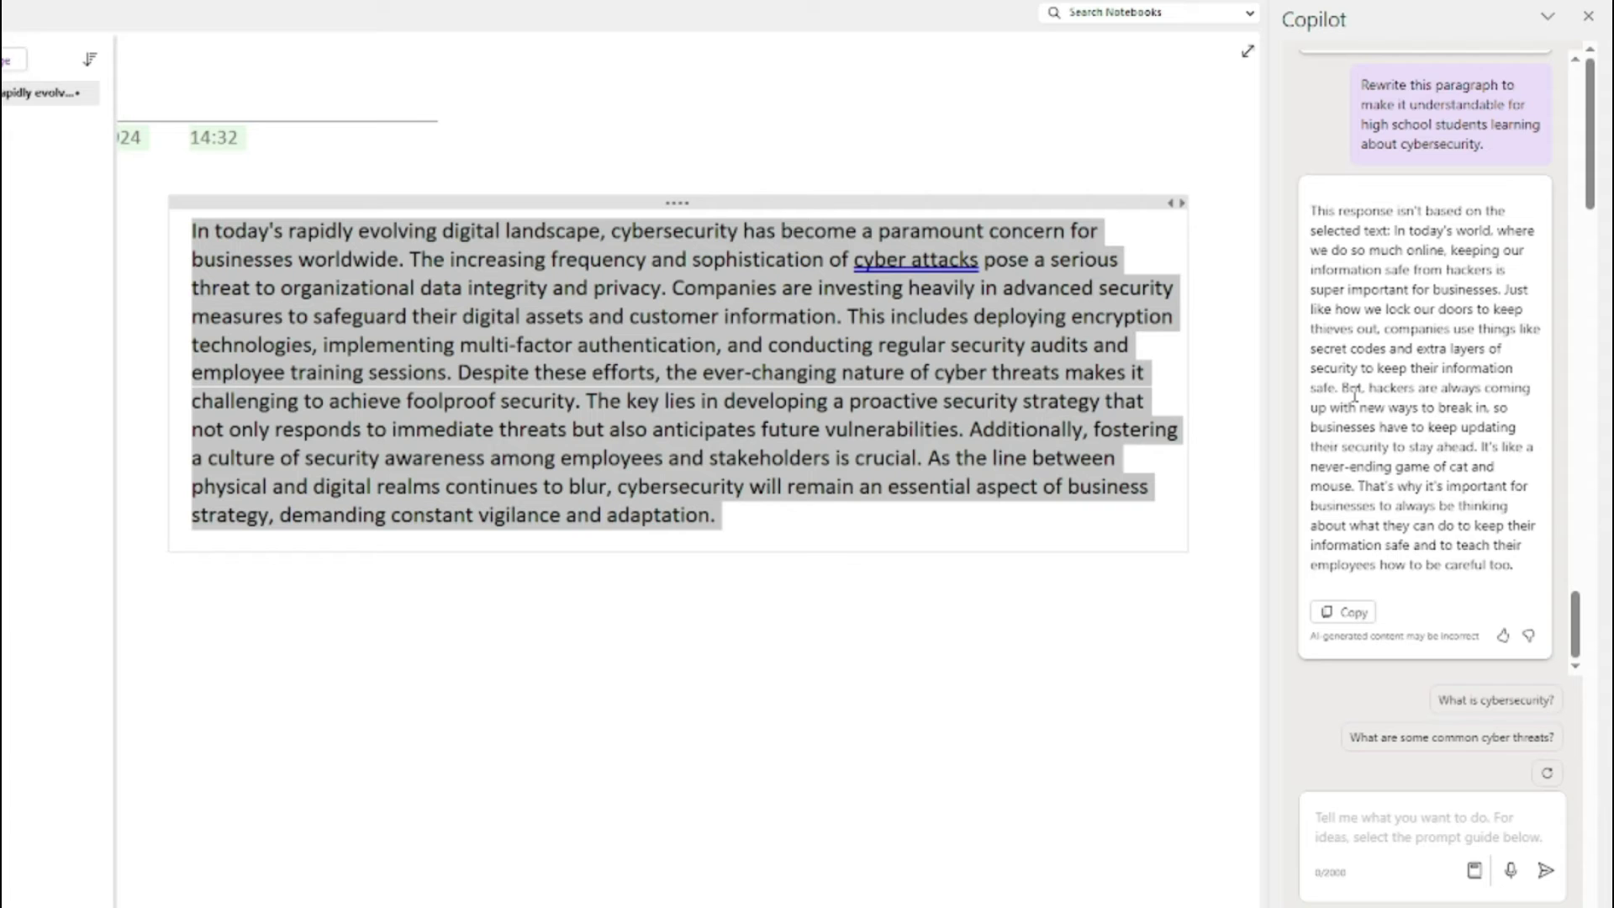
pyautogui.click(950, 364)
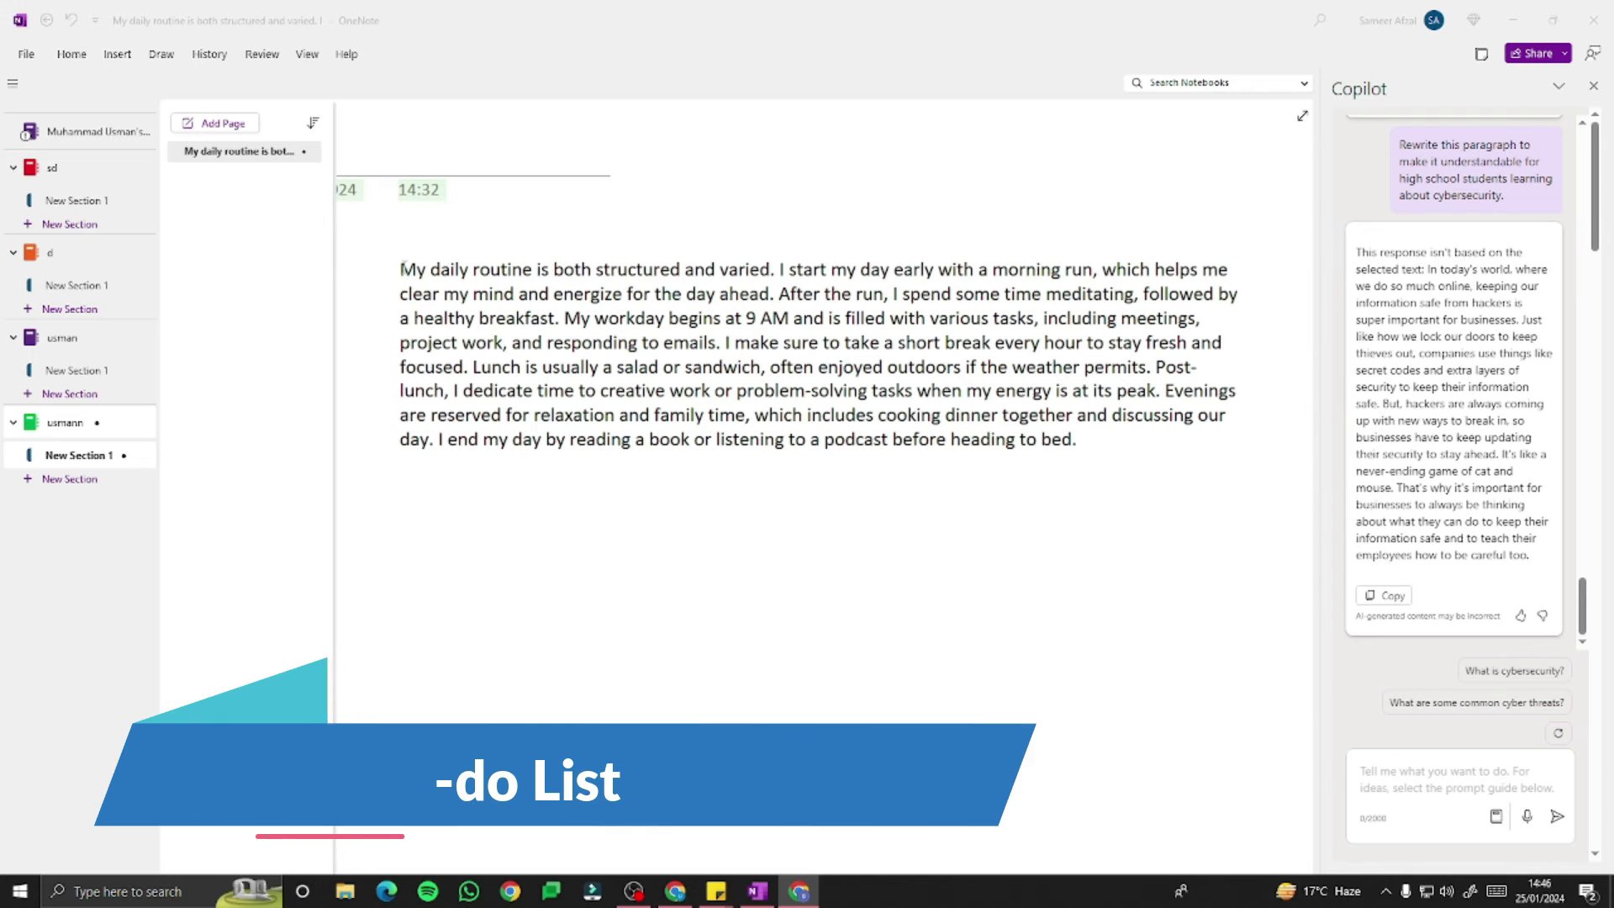
# - Ask Copilot to turn the selected daily routine paragraph into a ten-item to-do list, from morning run to bedtime reading
pyautogui.tripleClick(409, 293)
pyautogui.click(1380, 783)
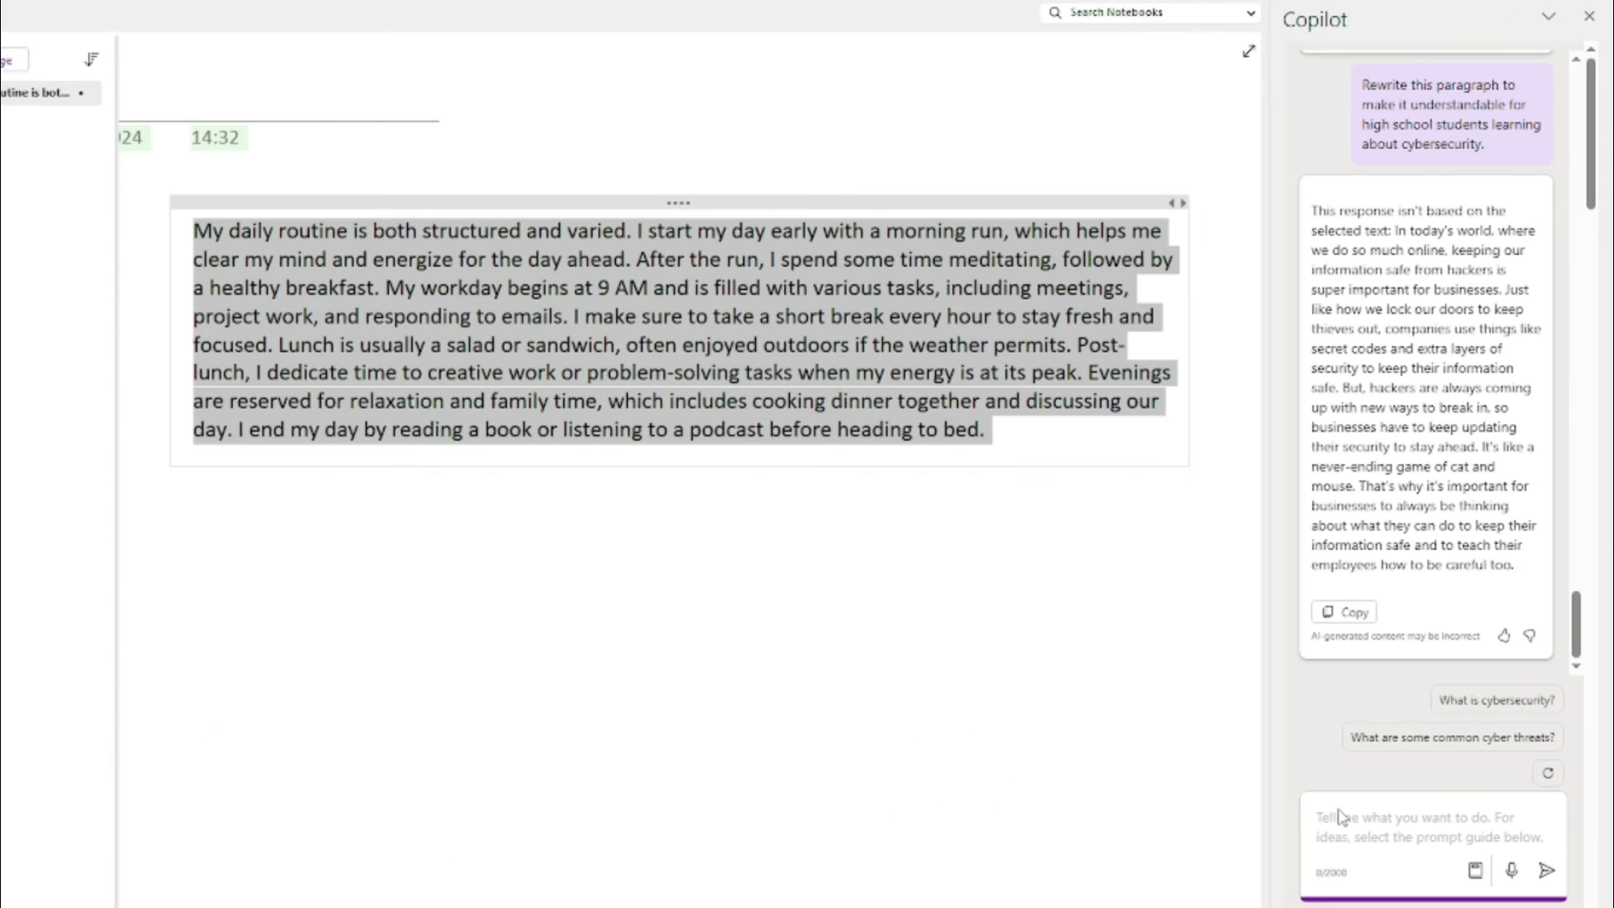
pyautogui.write('Generate a to-do list based on the activities mentioned in the daily routine paragraph.')
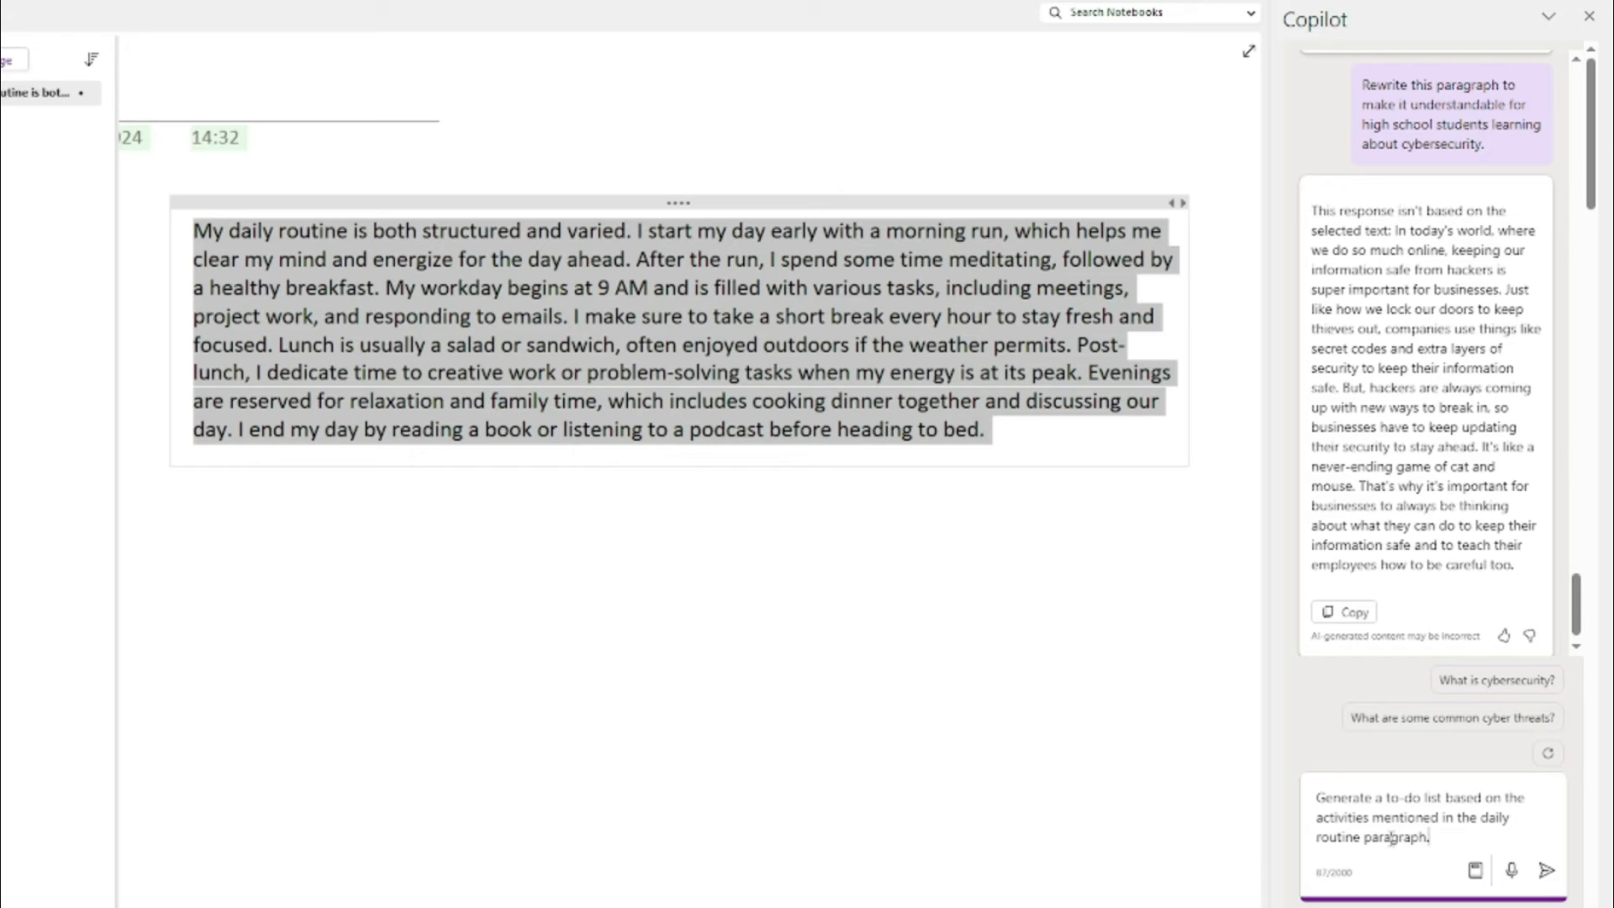
pyautogui.click(1546, 871)
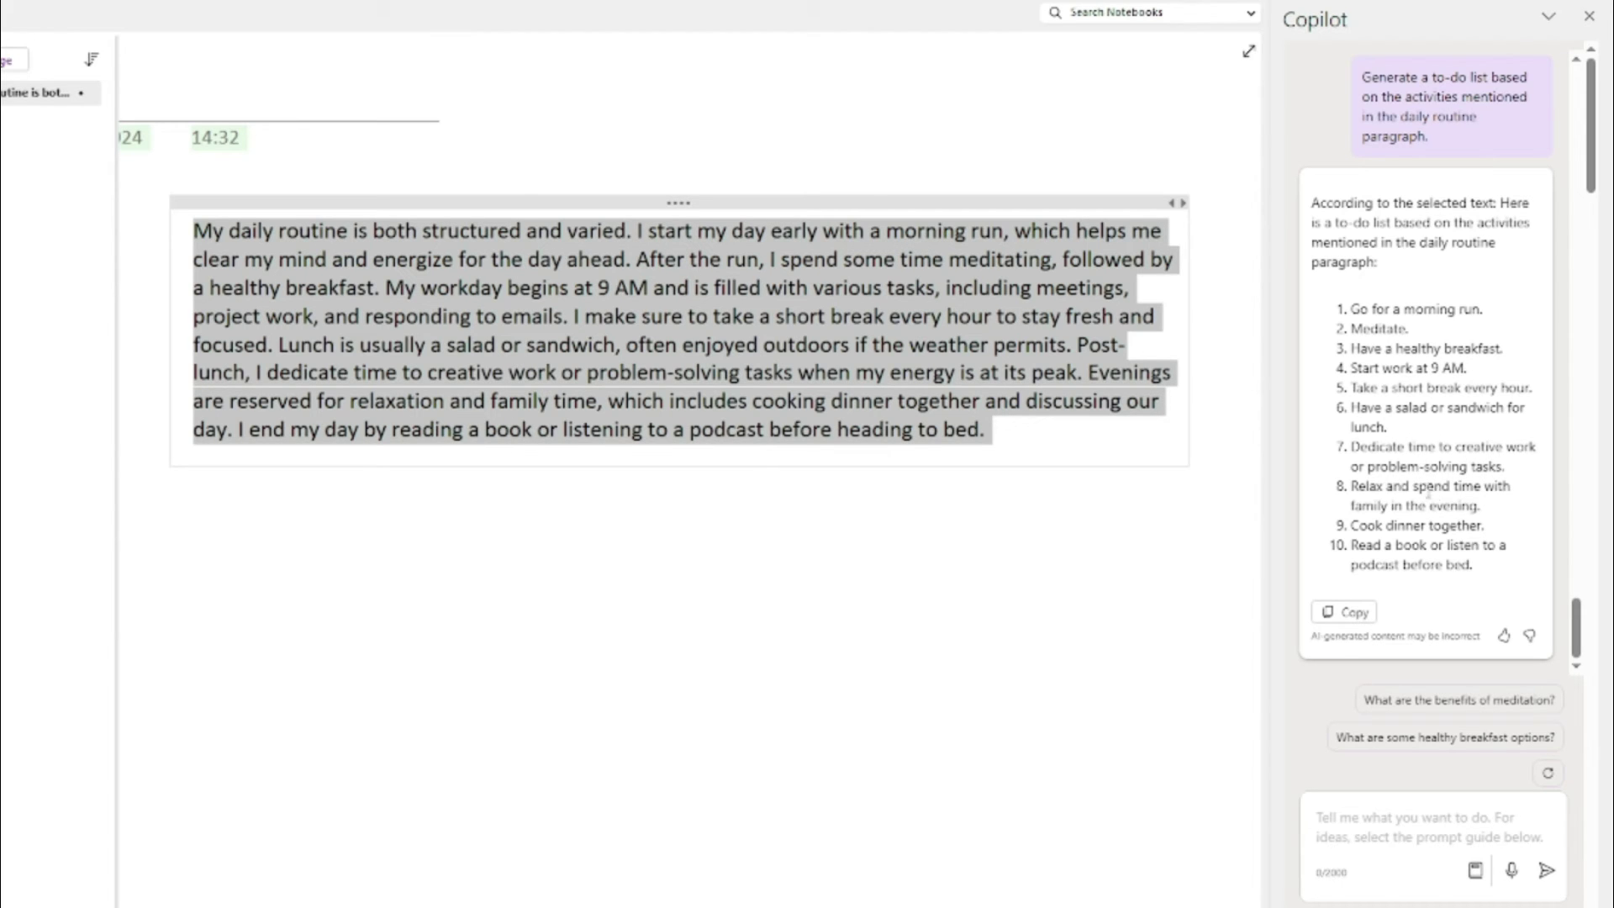
pyautogui.moveTo(1359, 525); pyautogui.dragTo(1486, 580)
pyautogui.click(1486, 580)
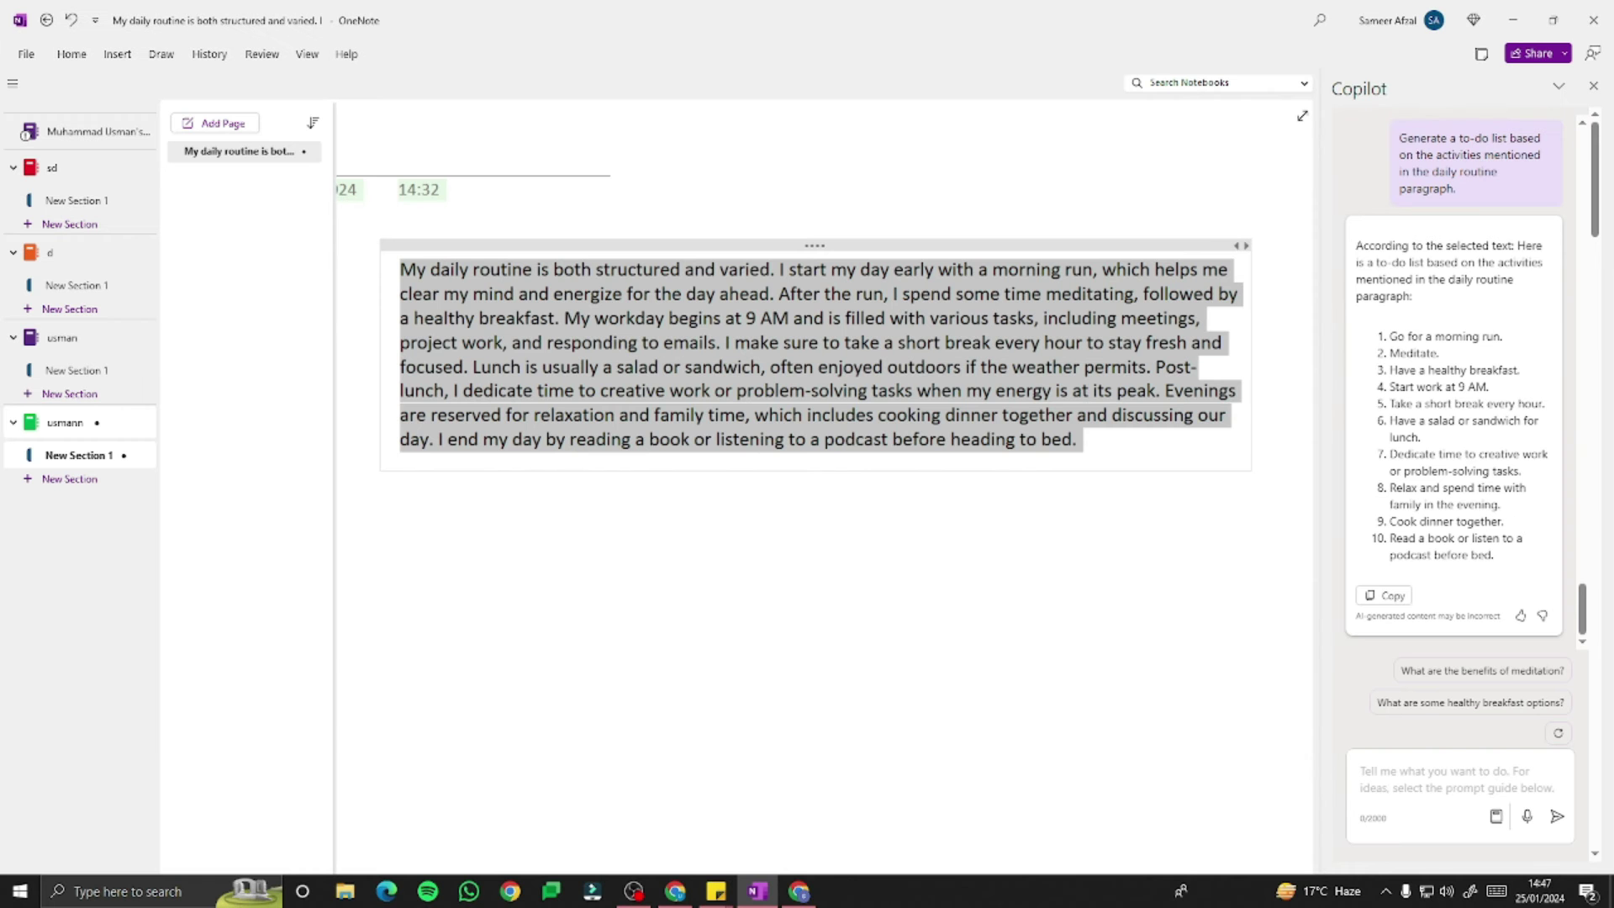
# - Ask Copilot to summarize the routine's key components, then review its eight bullets from morning run to bedtime reading
pyautogui.press('Escape')
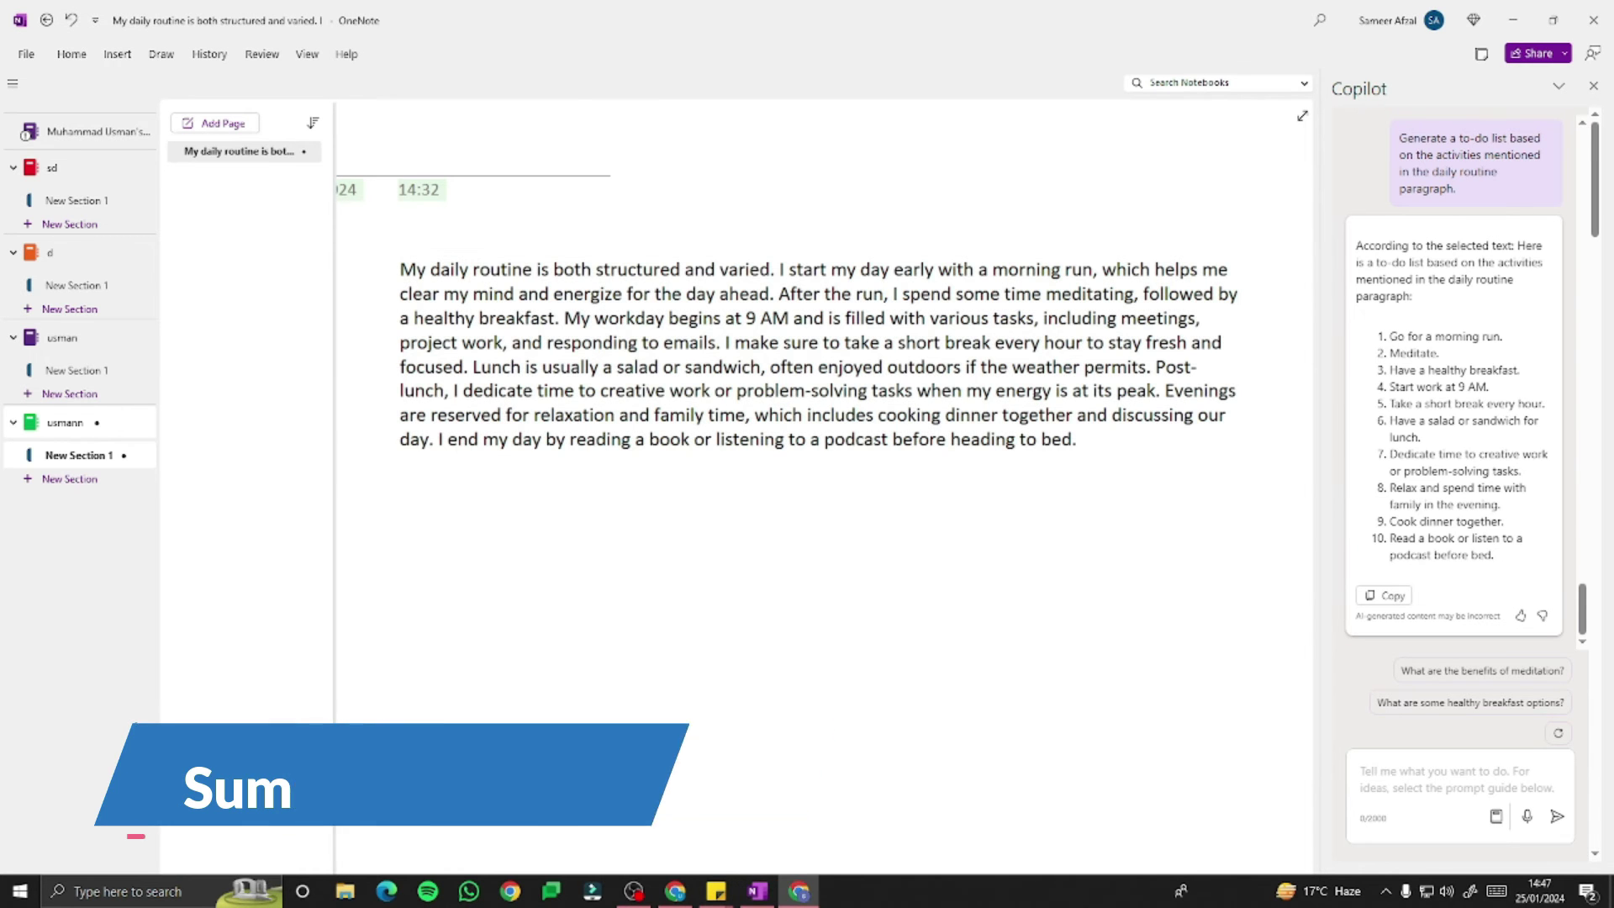
pyautogui.hotkey('ctrl', 'a')
pyautogui.click(1417, 779)
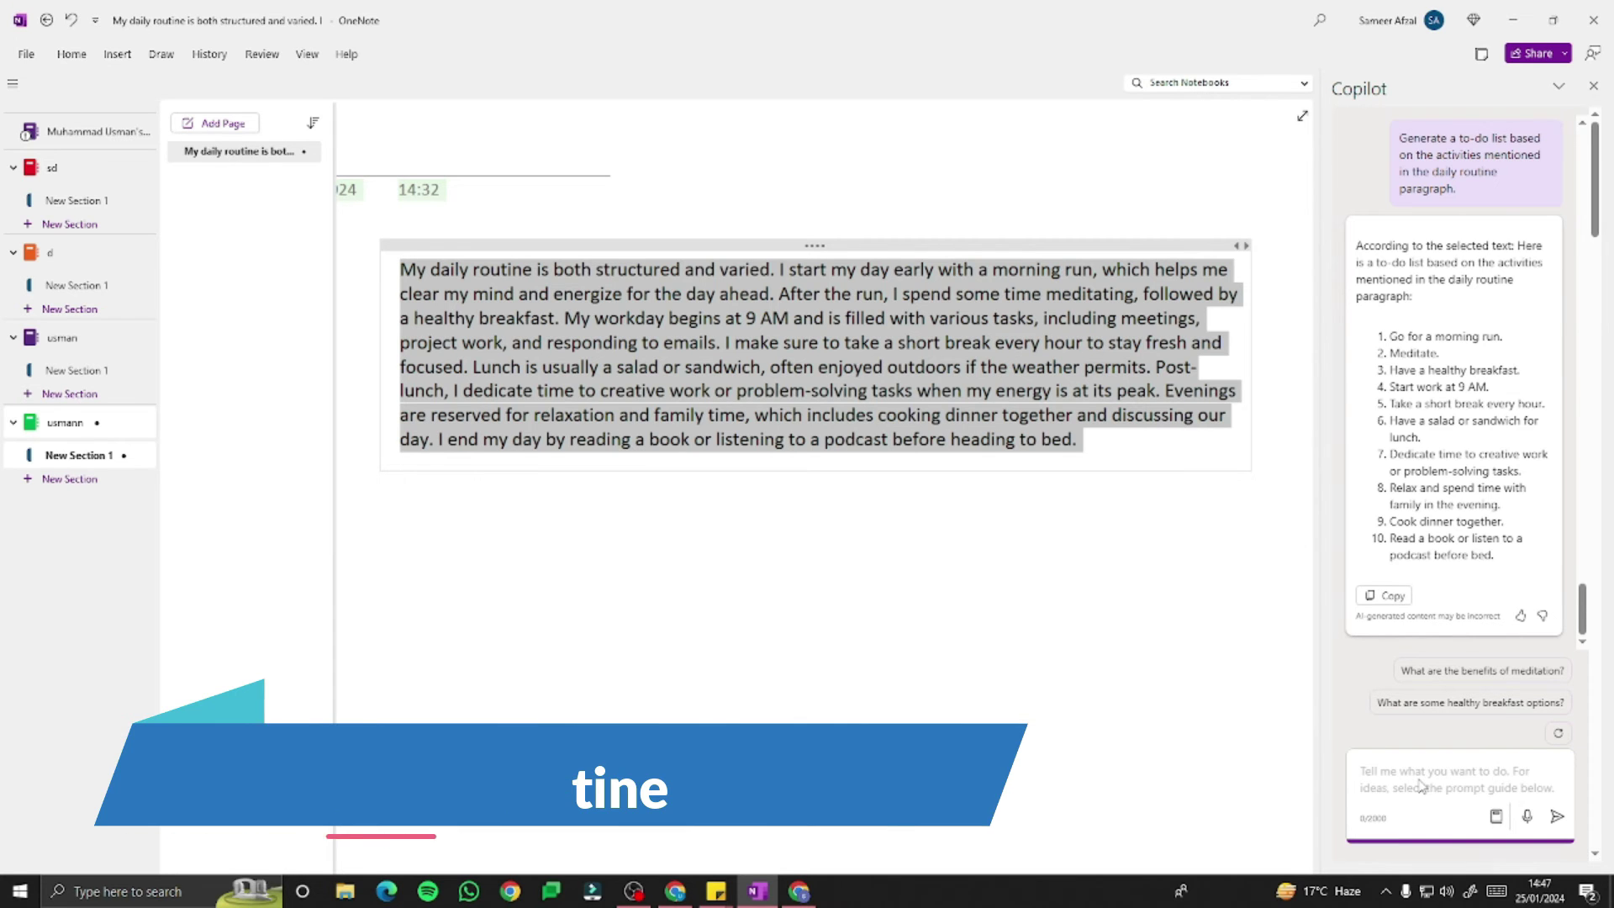
pyautogui.write('Summarize the key components of the daily routine described in the paragraph.')
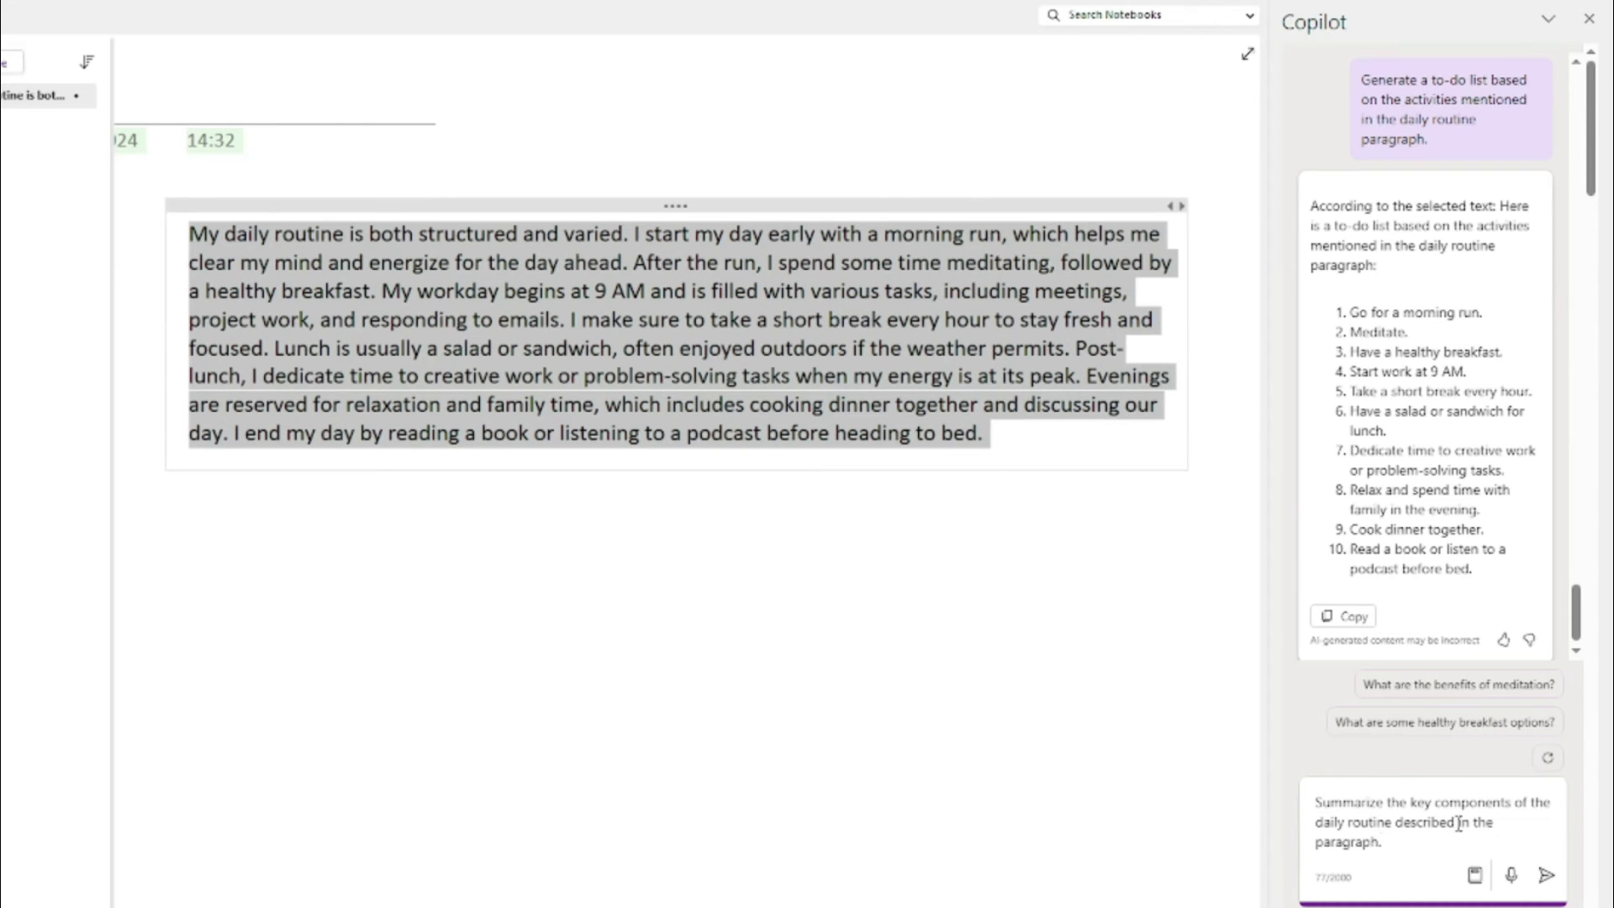
pyautogui.click(1545, 875)
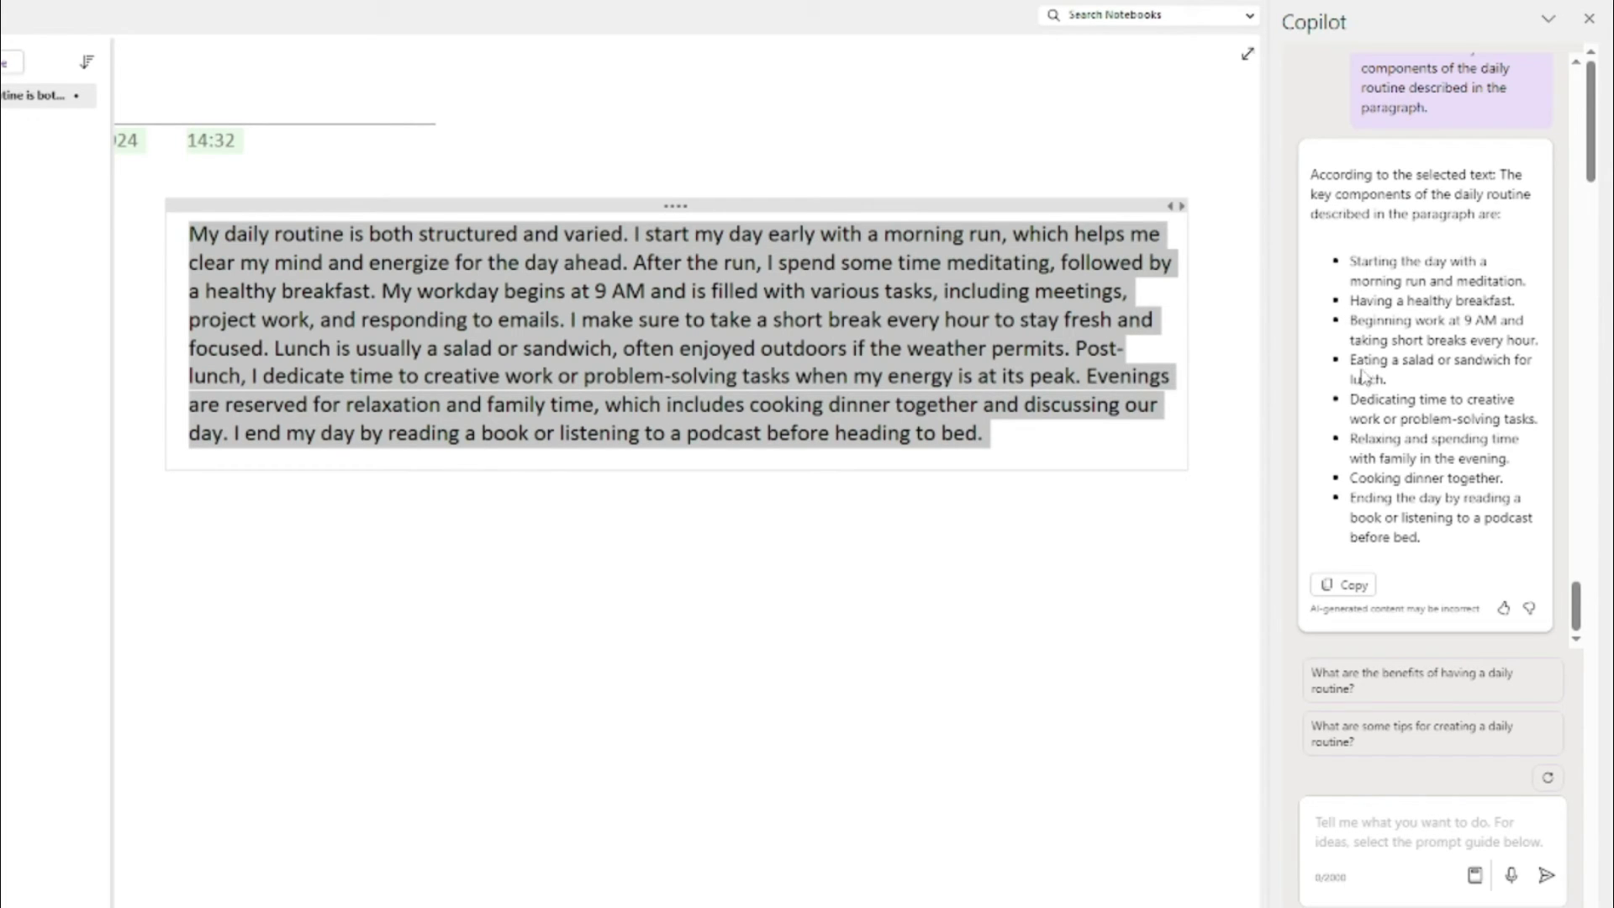
pyautogui.moveTo(1350, 262); pyautogui.dragTo(1420, 538)
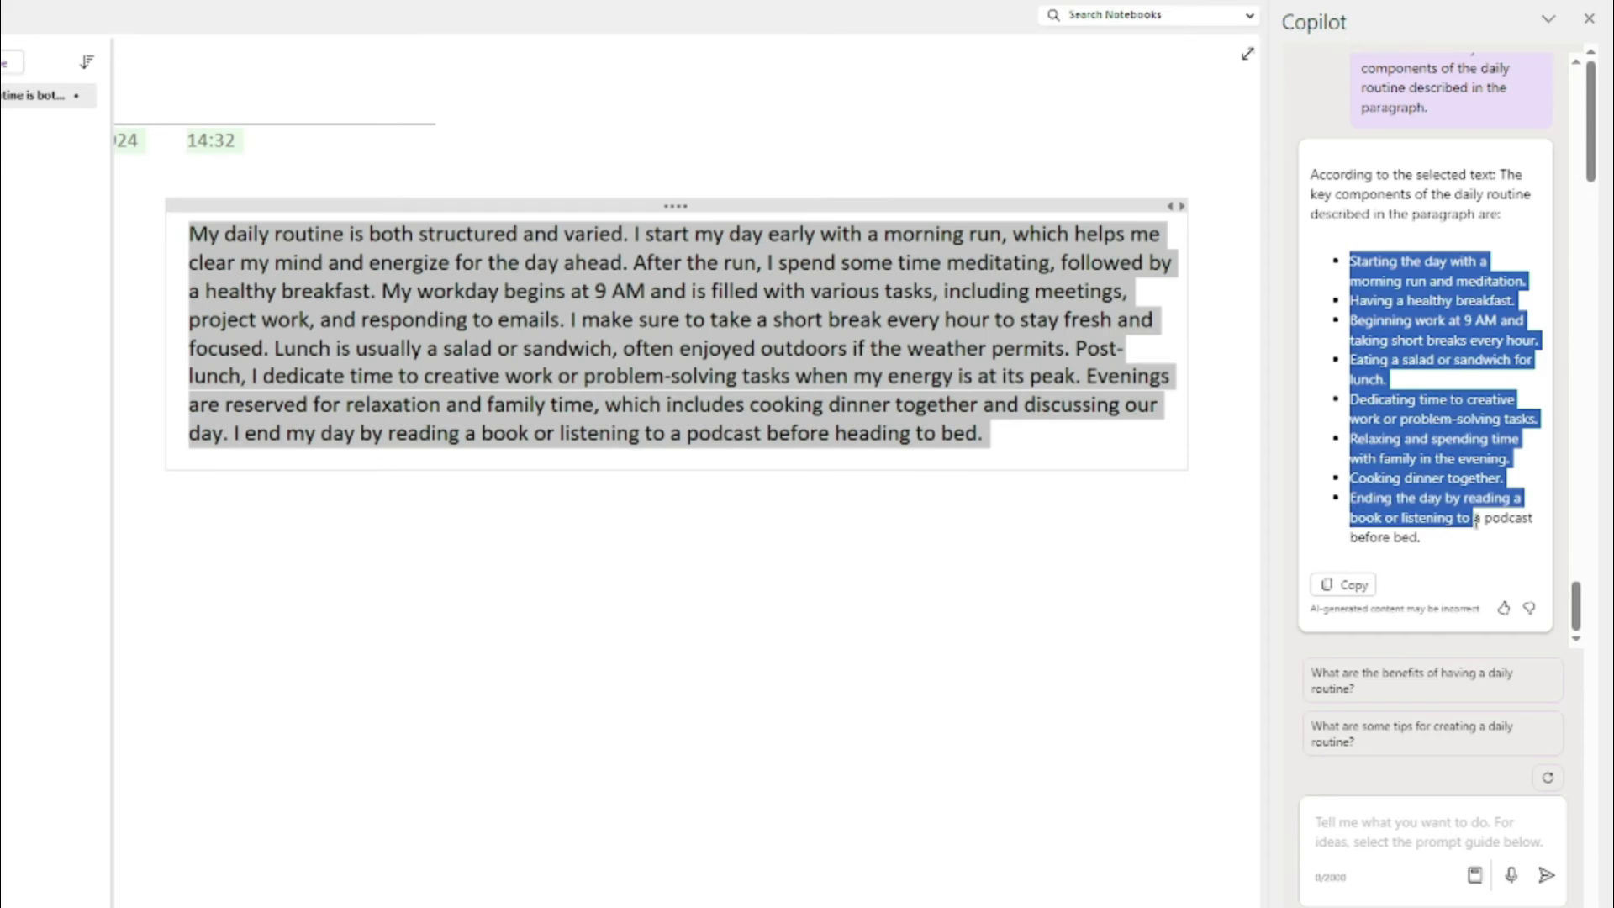
pyautogui.scroll(5, 1406, 278)
pyautogui.scroll(-3, 1406, 277)
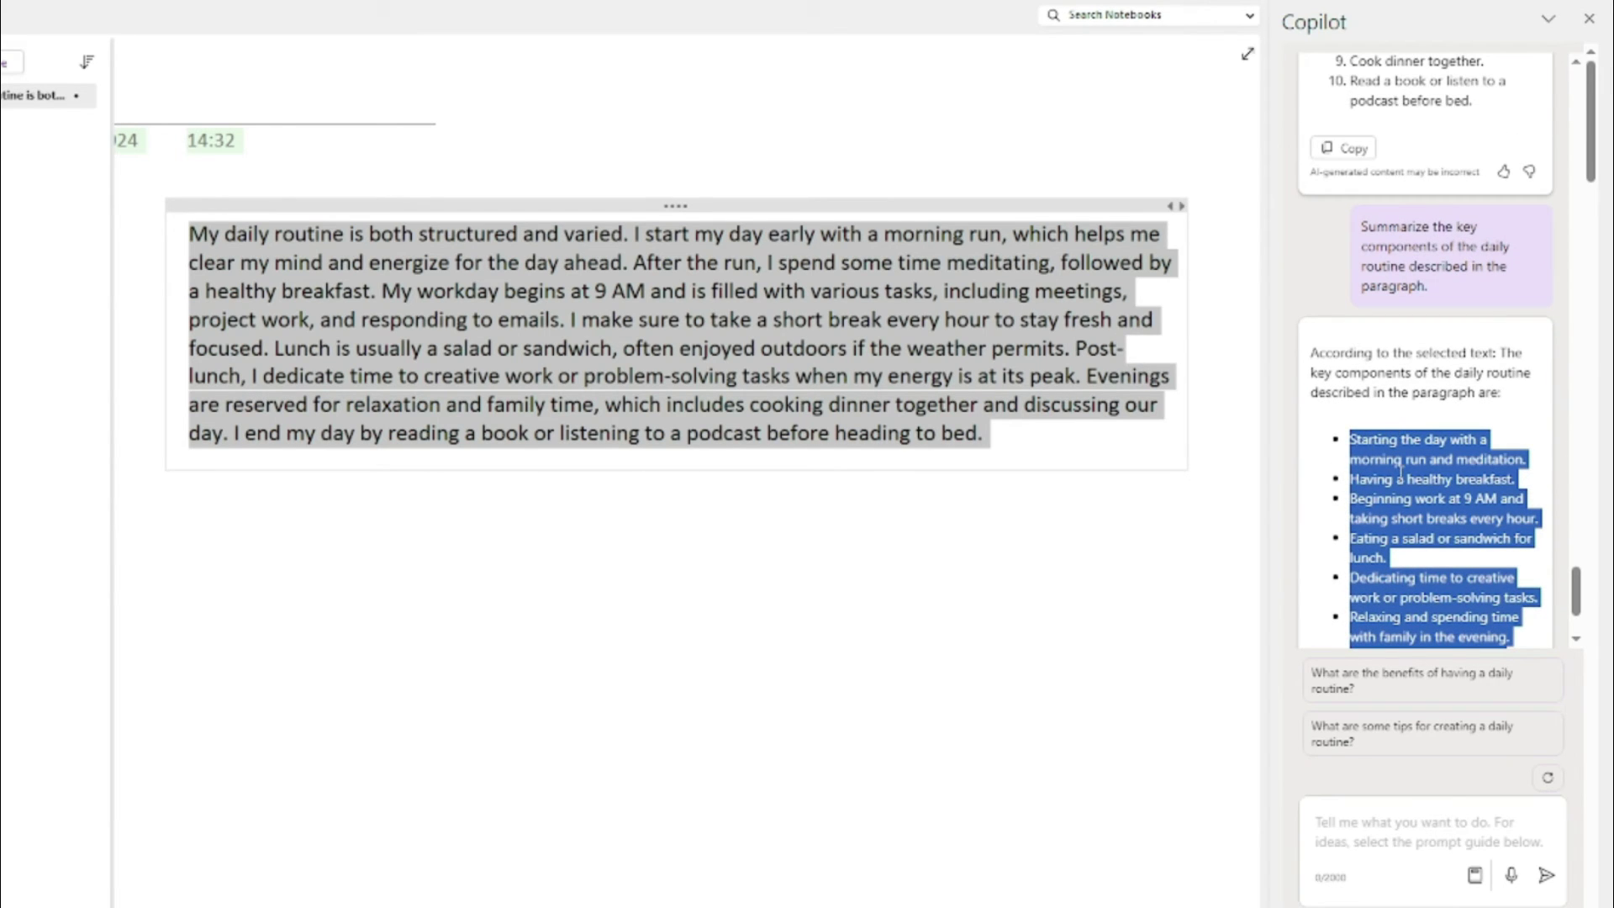
pyautogui.scroll(-1, 1386, 499)
pyautogui.scroll(-3, 1385, 500)
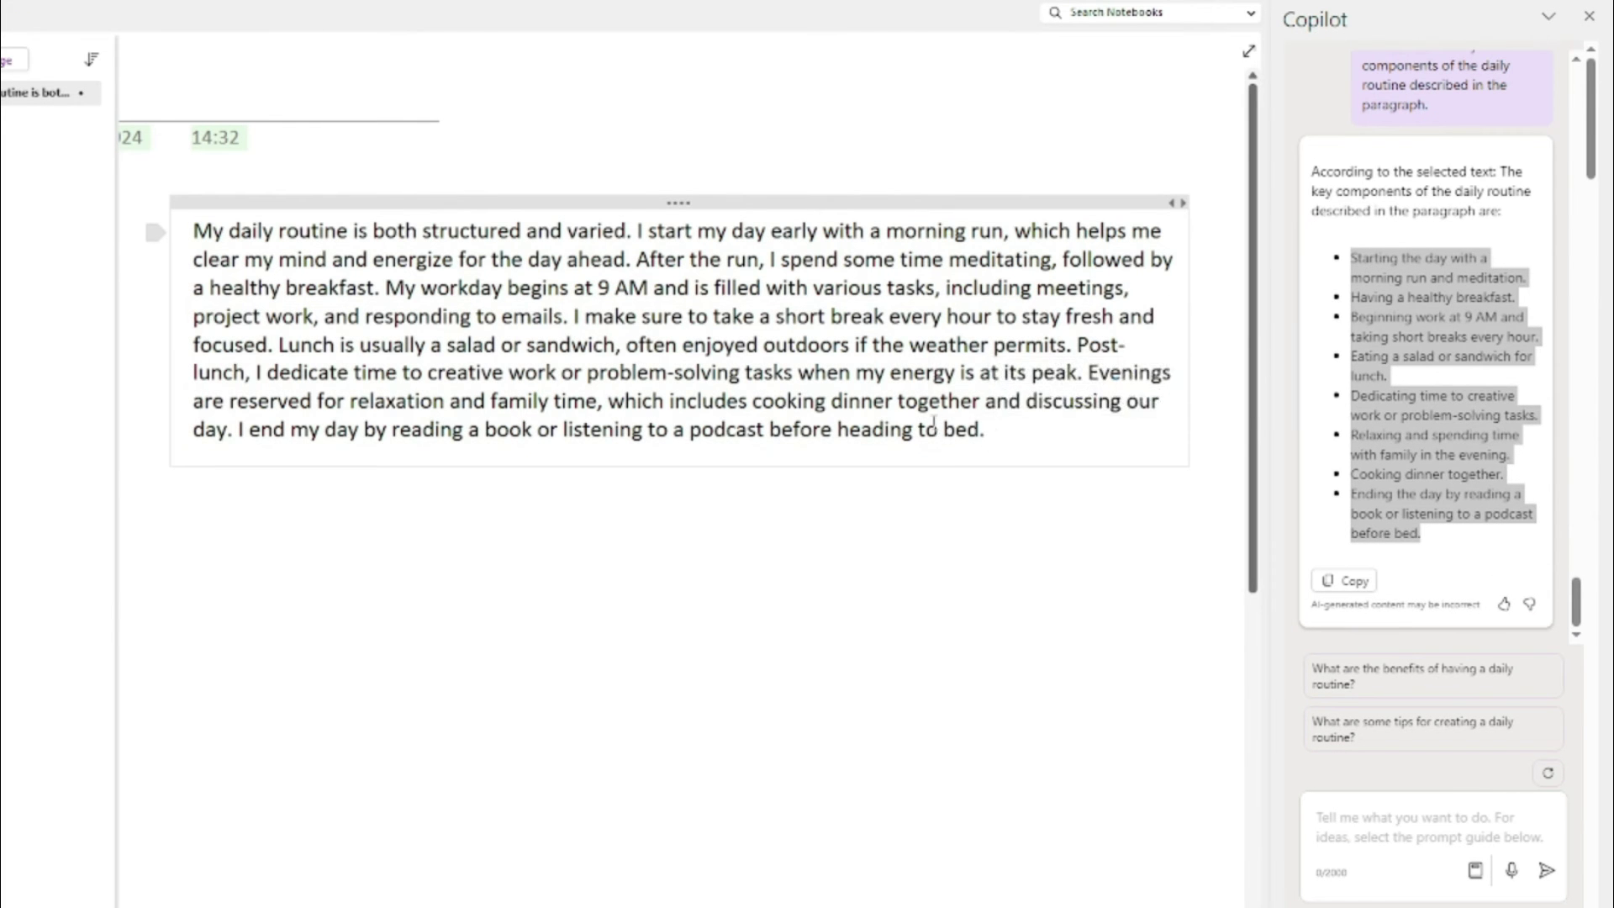
# - Ask Copilot to turn the routine paragraph into a timed daily schedule
pyautogui.click(1408, 827)
pyautogui.write('Based on the routine, create a schedule allocating specific times for each activity')
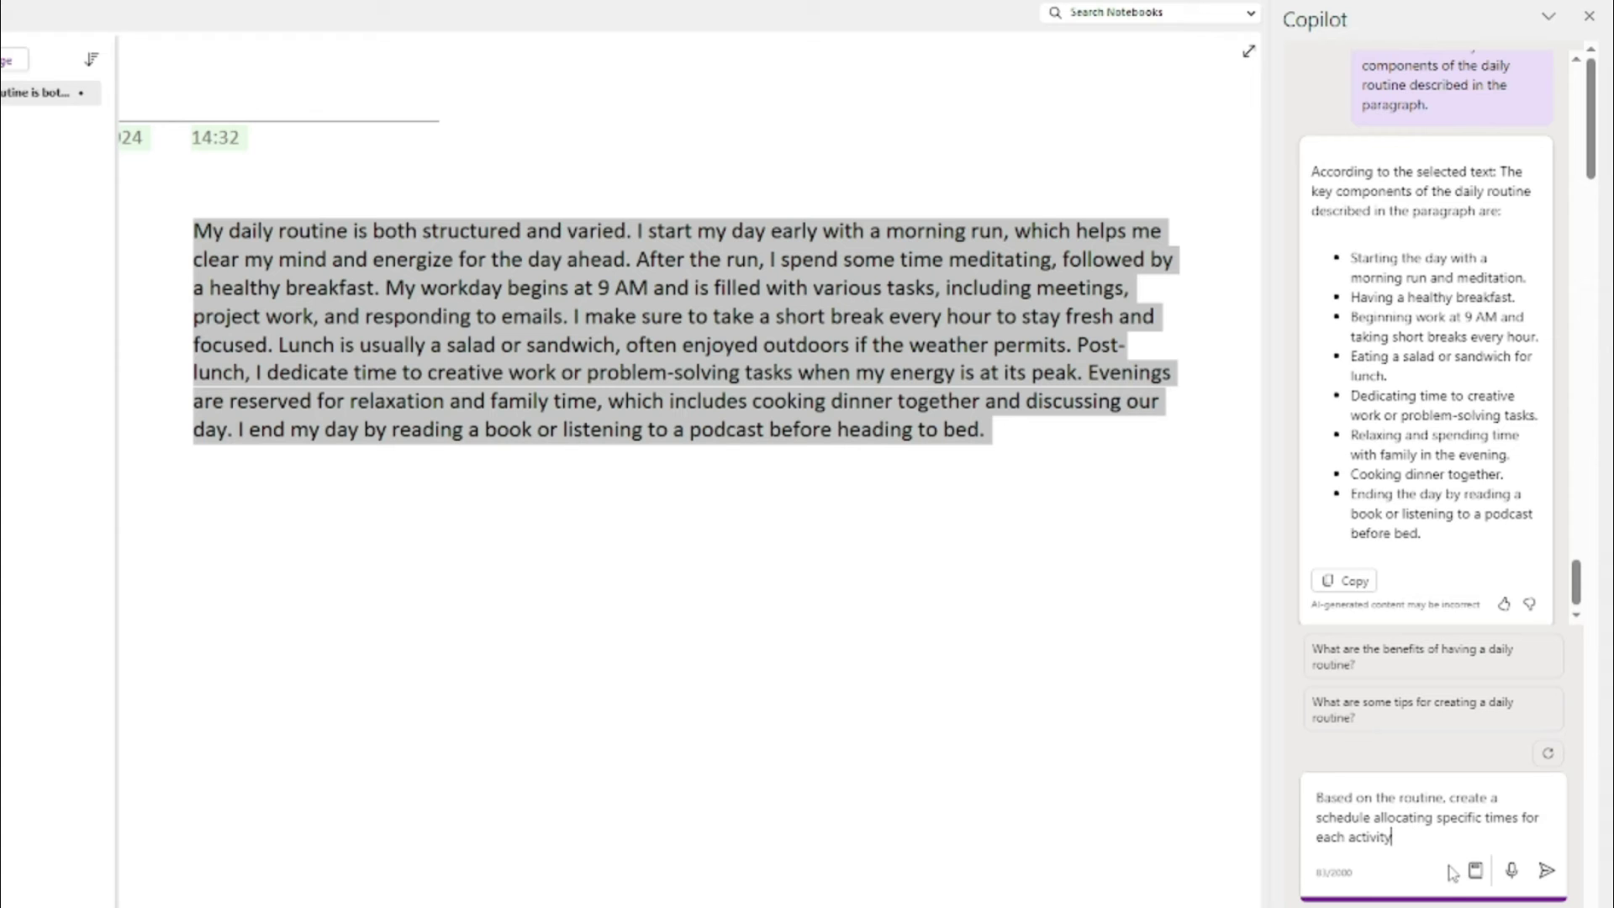
pyautogui.click(1548, 871)
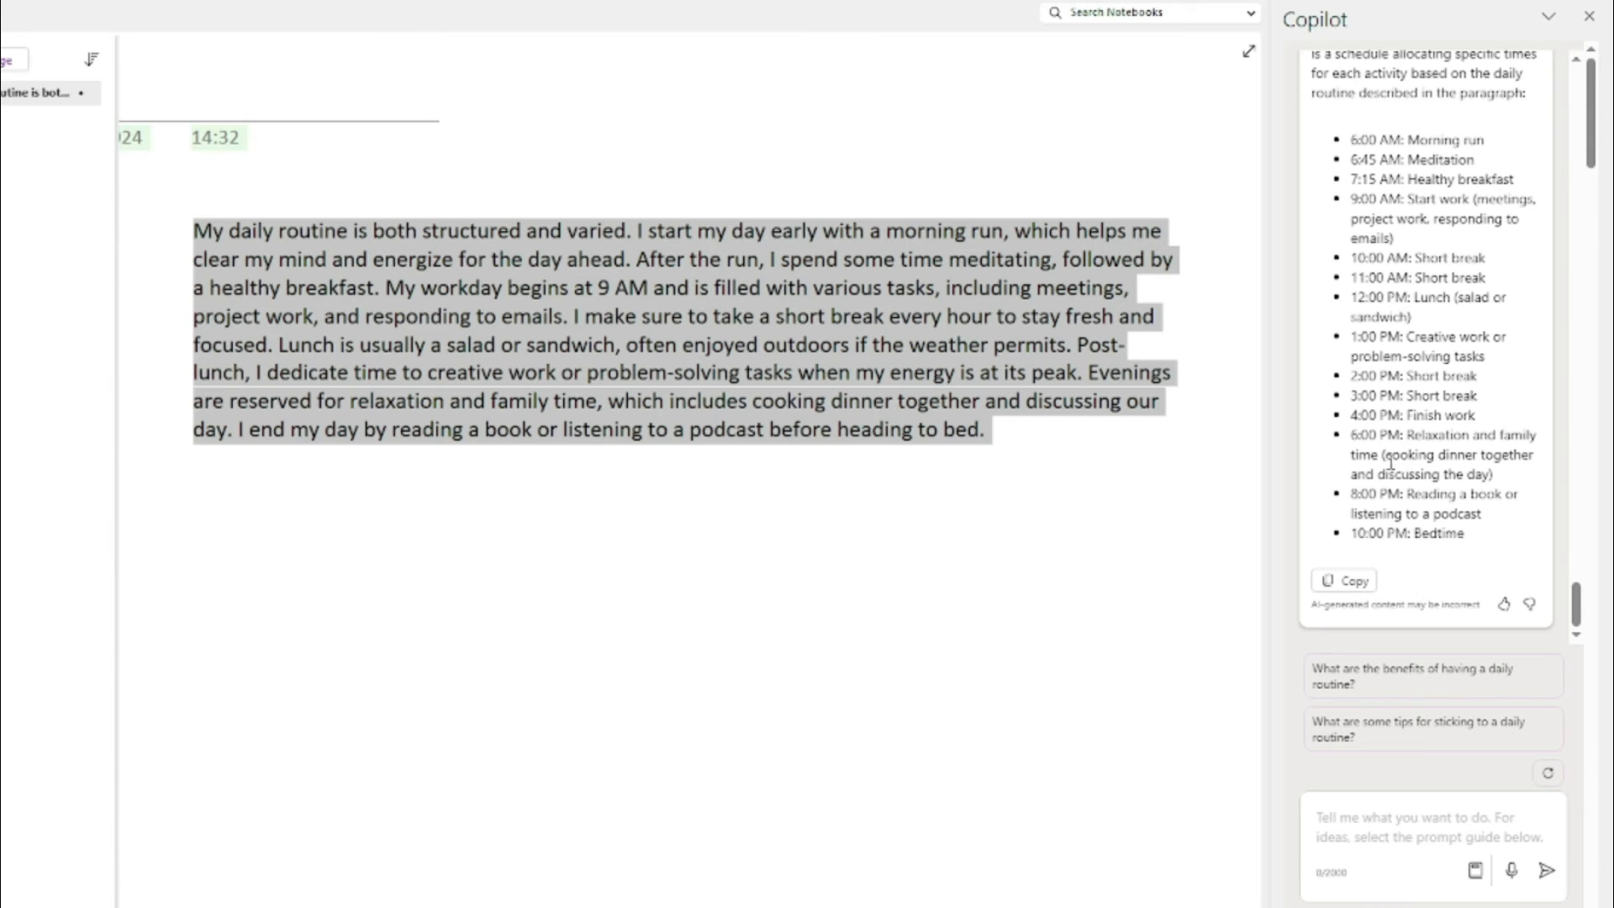
pyautogui.scroll(3, 1390, 462)
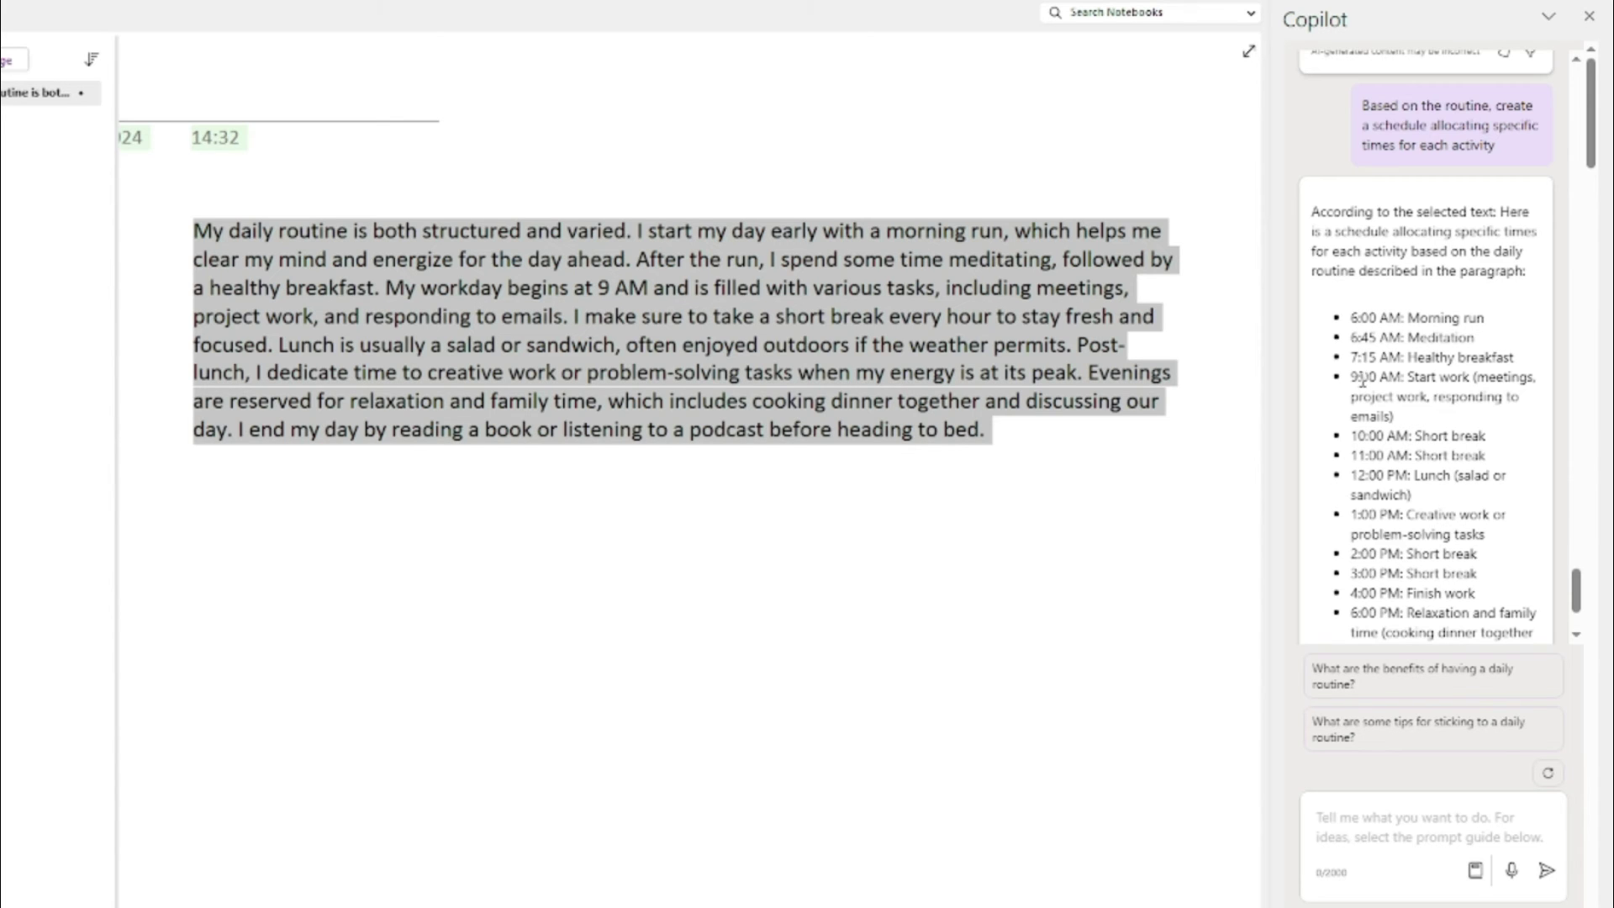
# - Review the schedule's 10:00 AM and 11:00 AM breaks, 12:00 PM lunch, 6:00 AM start and 10:00 PM bedtime
pyautogui.moveTo(1353, 436); pyautogui.dragTo(1488, 436)
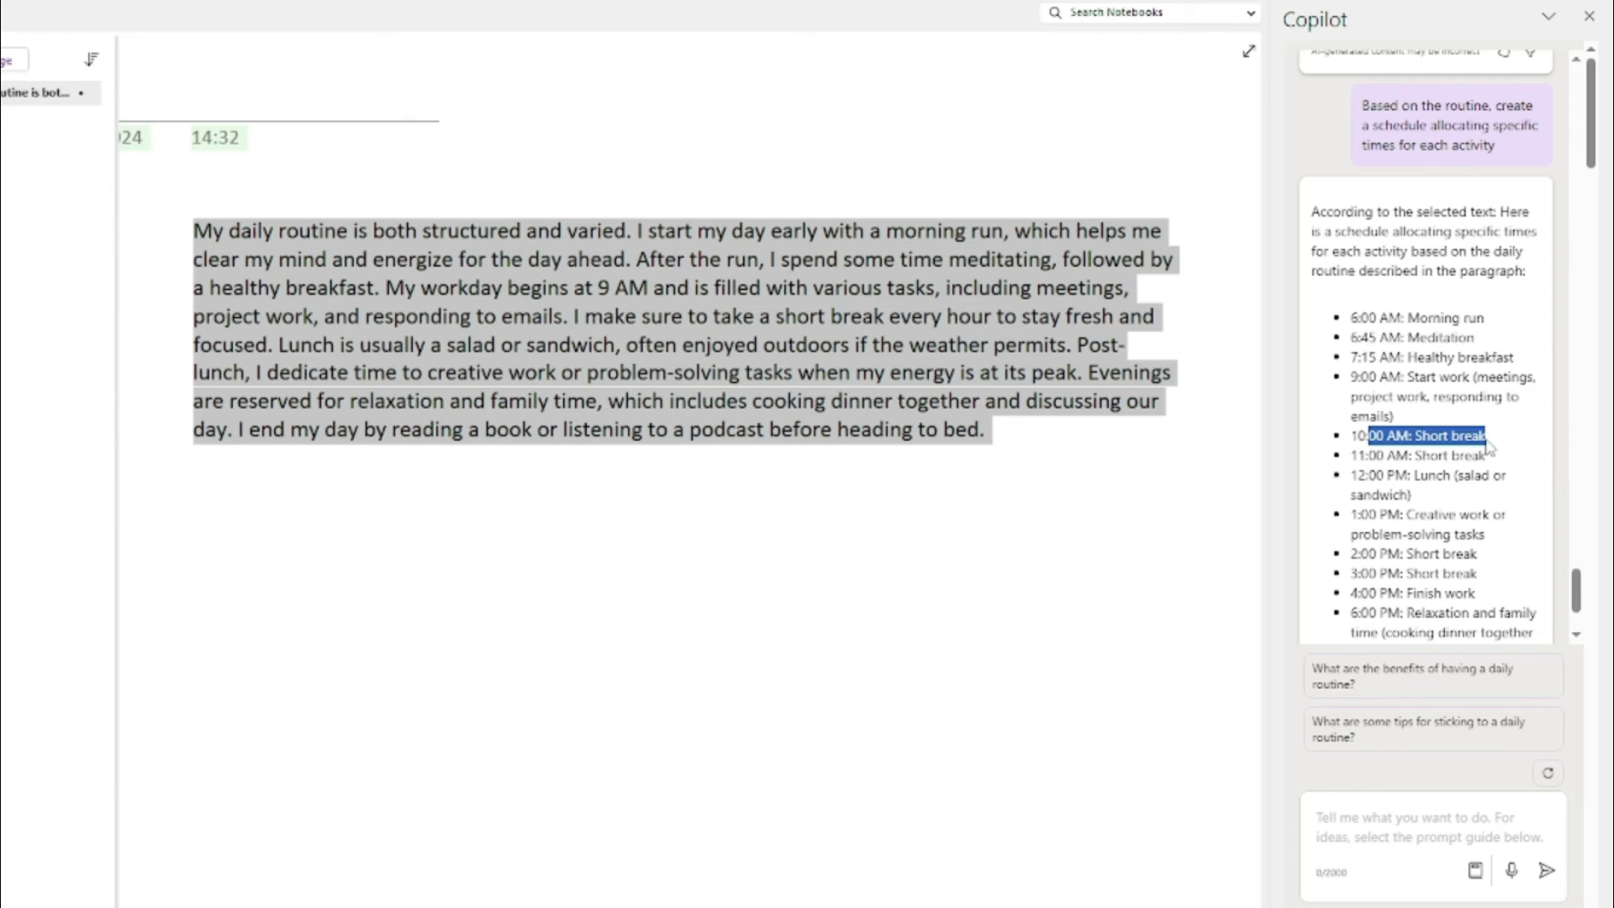
pyautogui.moveTo(1351, 455); pyautogui.dragTo(1486, 456)
pyautogui.moveTo(1352, 476); pyautogui.dragTo(1506, 476)
pyautogui.scroll(-3, 1464, 477)
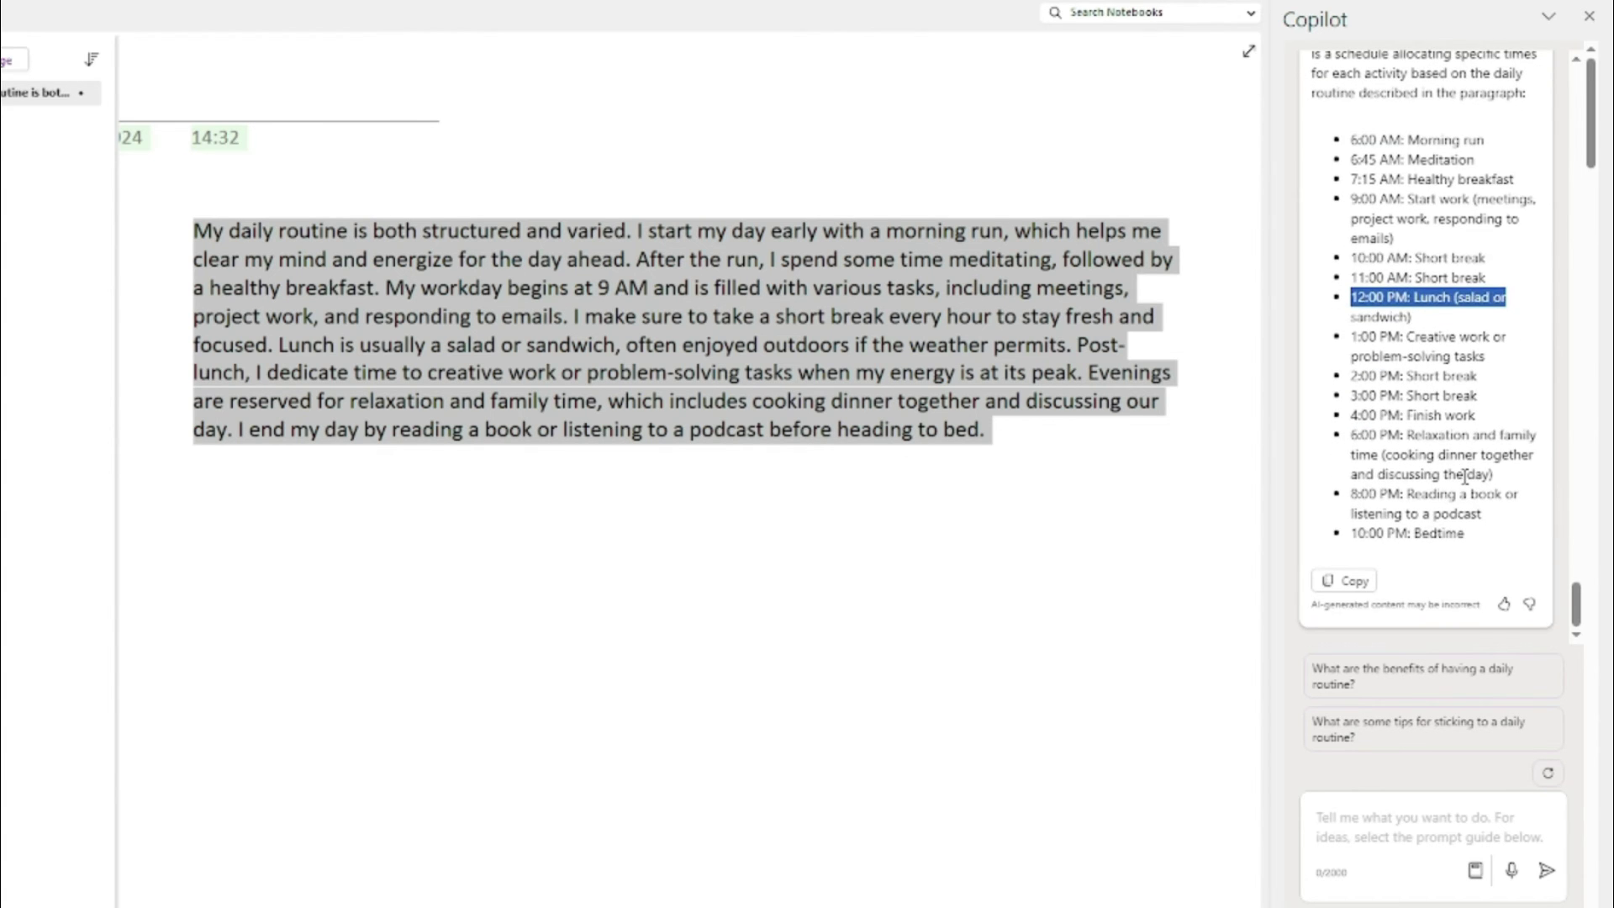
pyautogui.scroll(2, 1465, 477)
pyautogui.scroll(-2, 1437, 437)
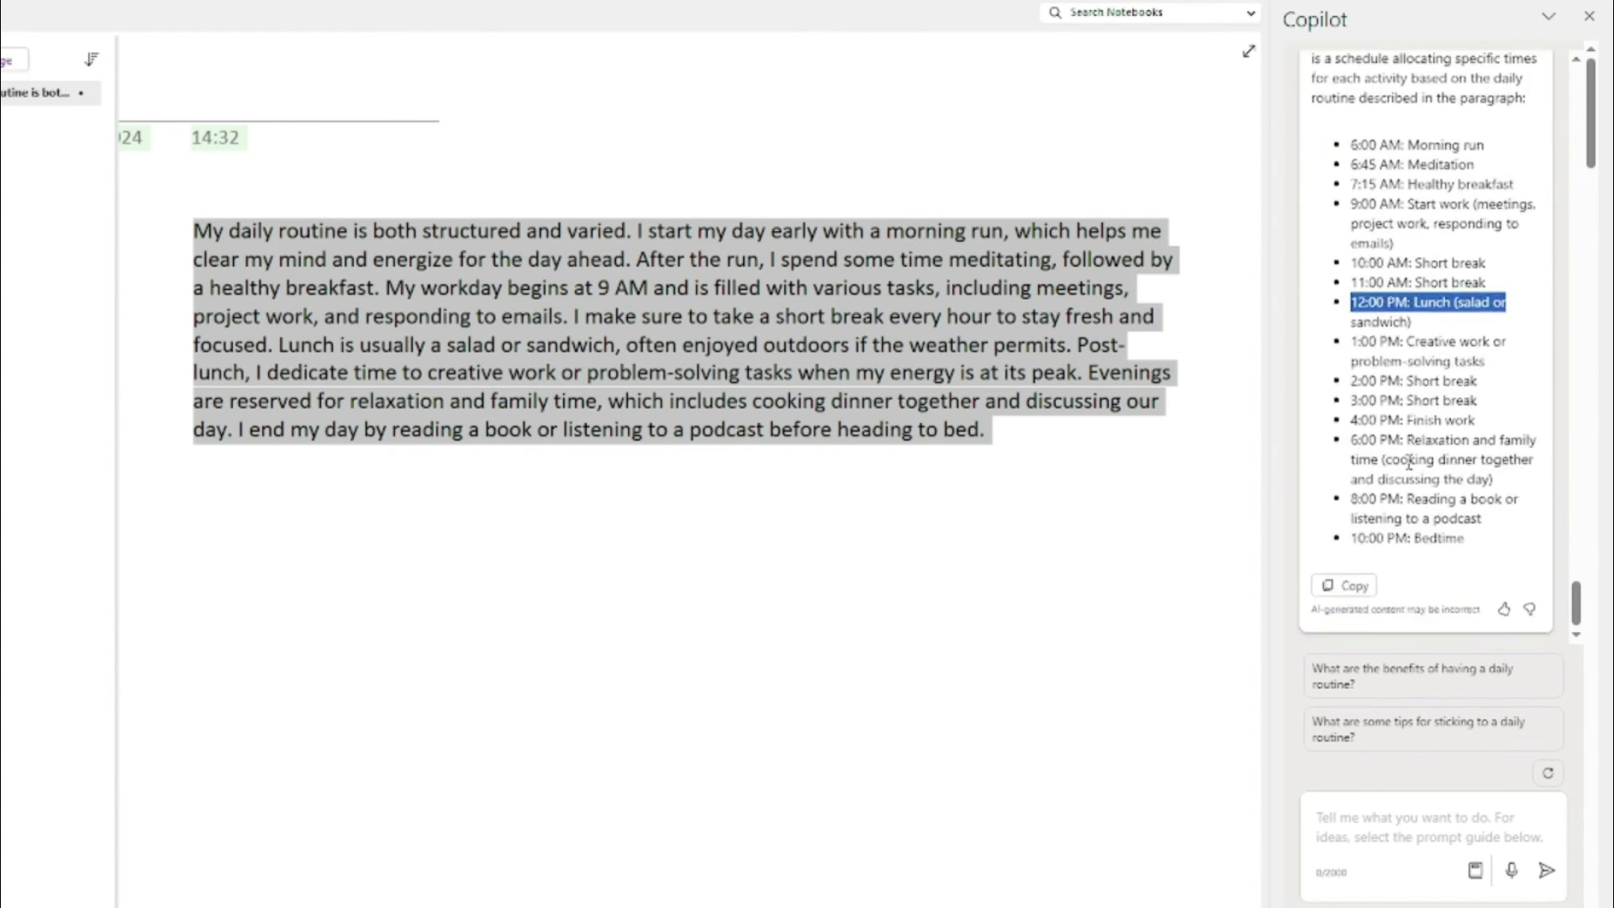
pyautogui.moveTo(1349, 140); pyautogui.dragTo(1397, 139)
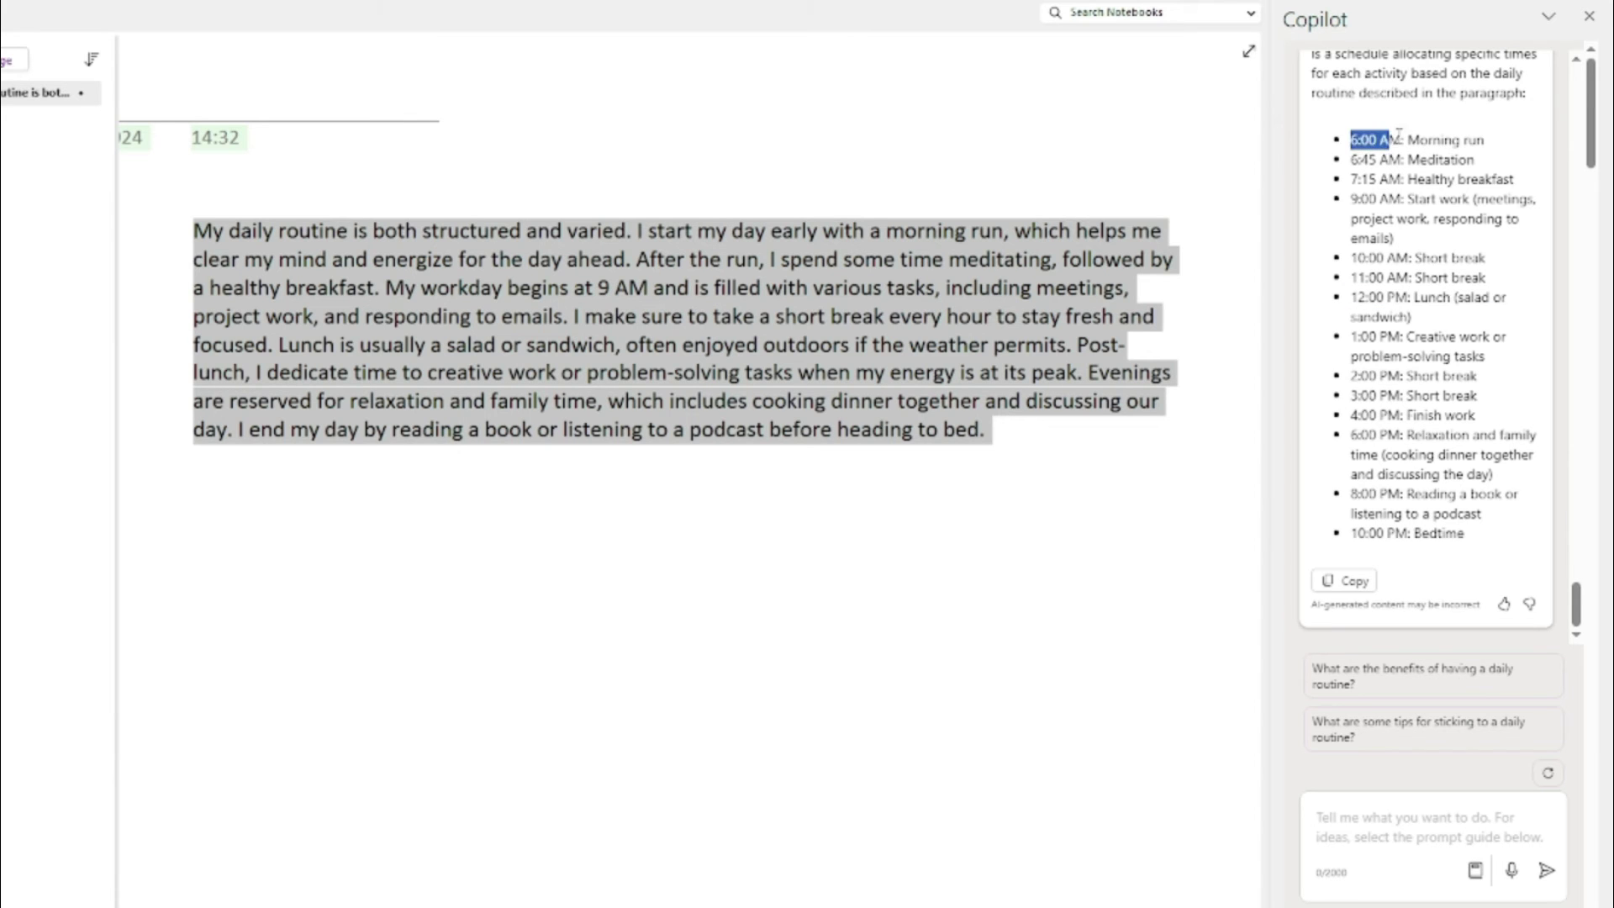
pyautogui.click(1381, 538)
pyautogui.moveTo(1355, 533); pyautogui.dragTo(1463, 535)
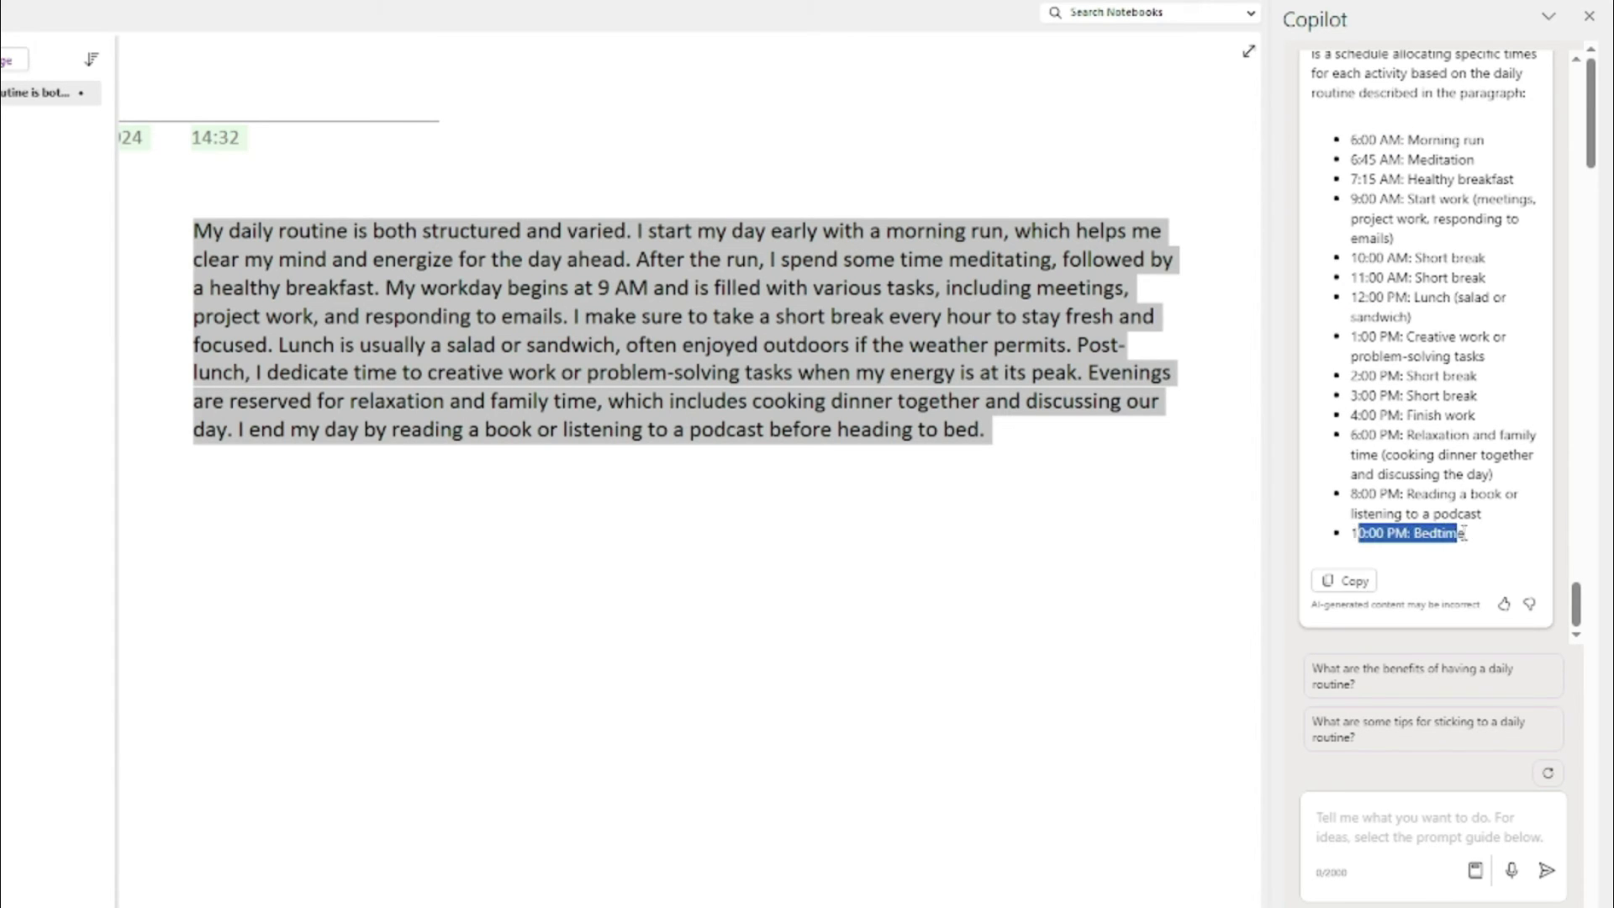
pyautogui.click(1484, 543)
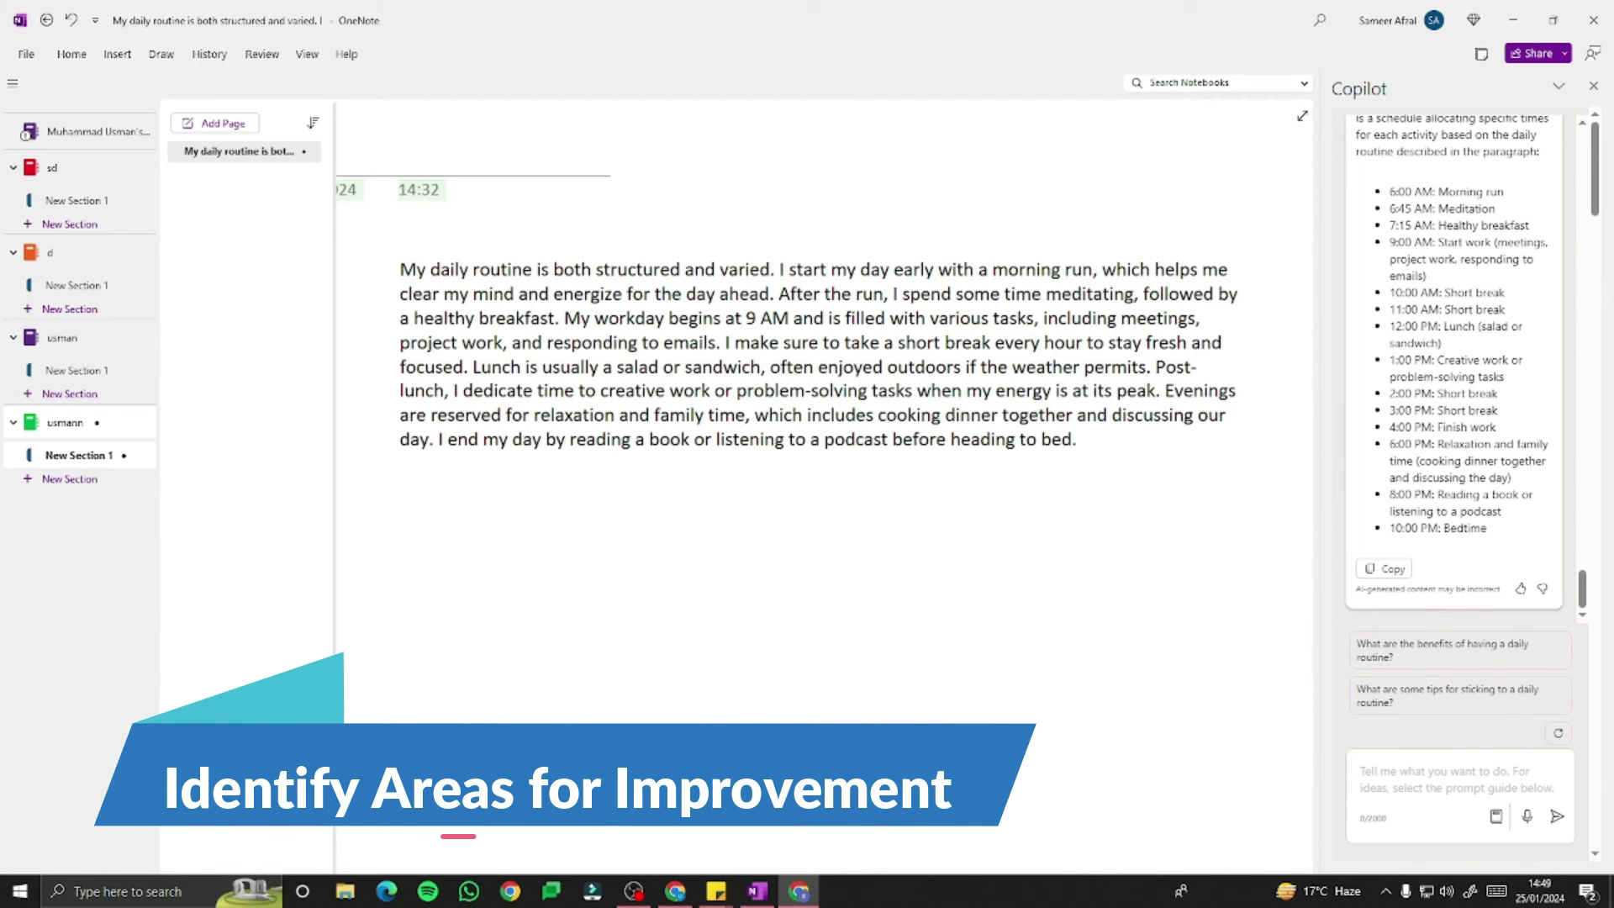
# - Ask Copilot how to balance the routine, then review its five suggestions, from strength training to gratitude journaling
pyautogui.tripleClick(548, 322)
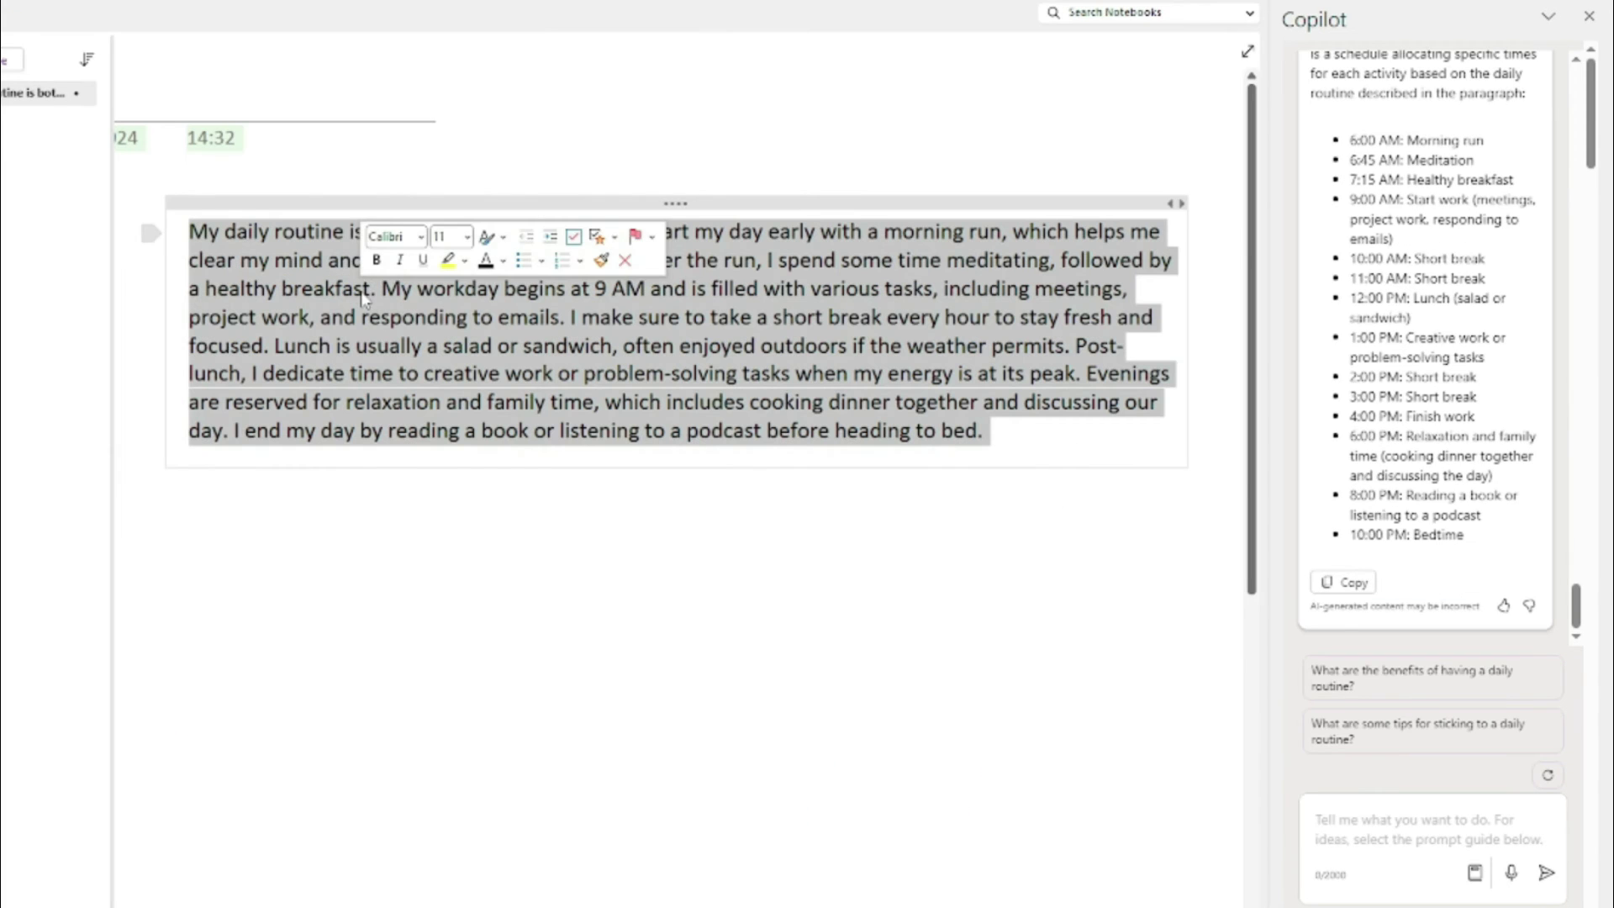
pyautogui.click(1381, 836)
pyautogui.write('Suggest improvements or changes to make the routine more efficient and balanced.')
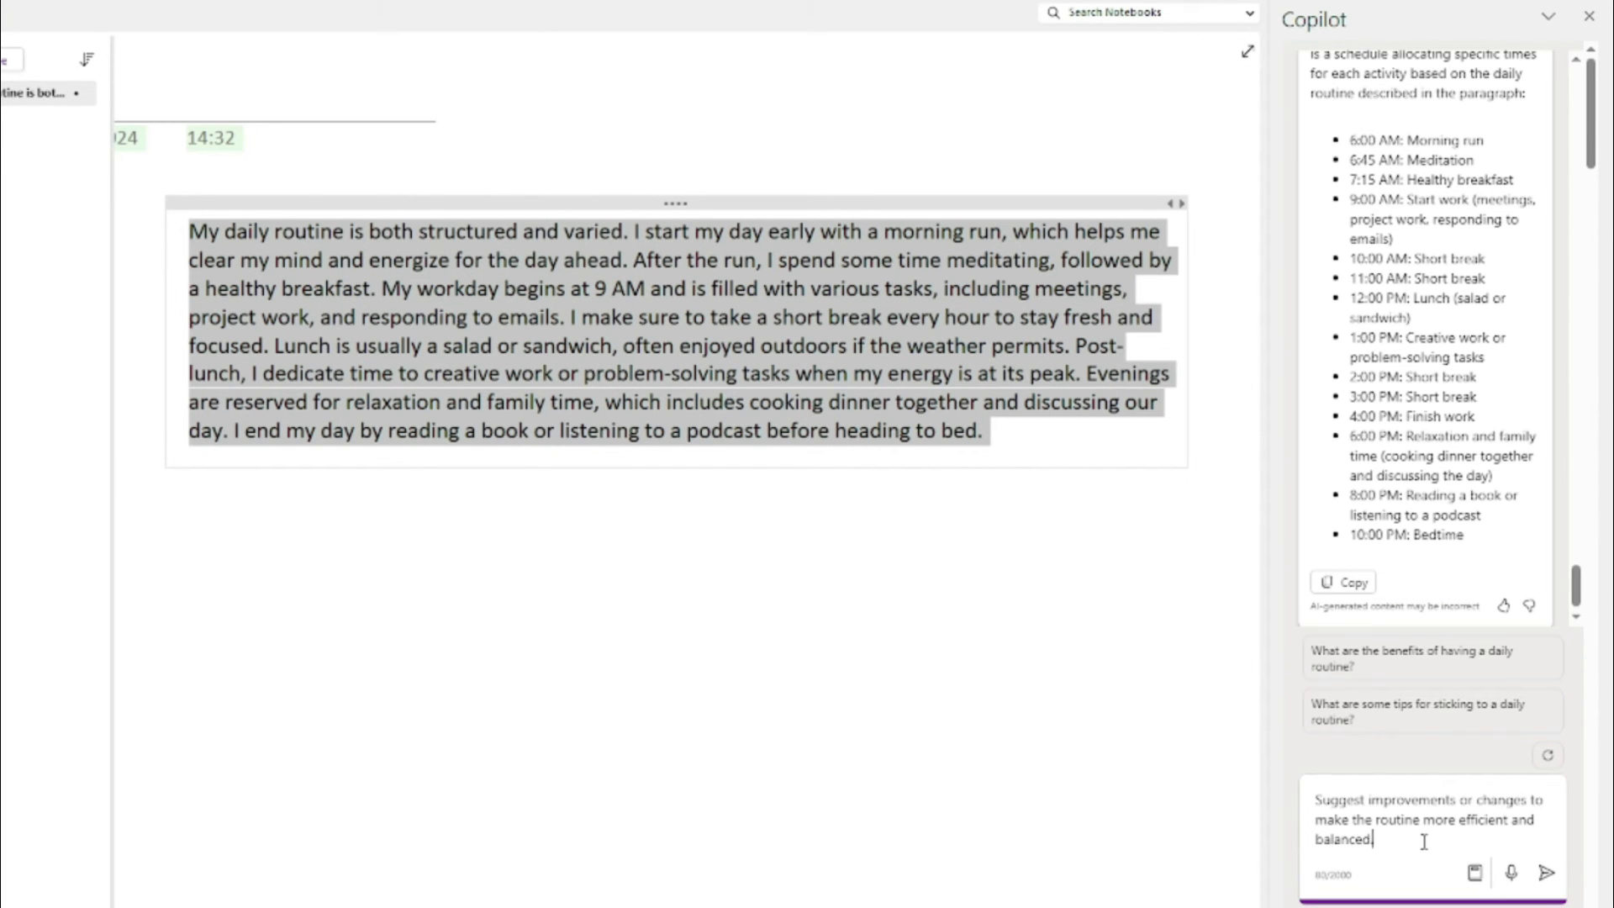
pyautogui.click(1546, 875)
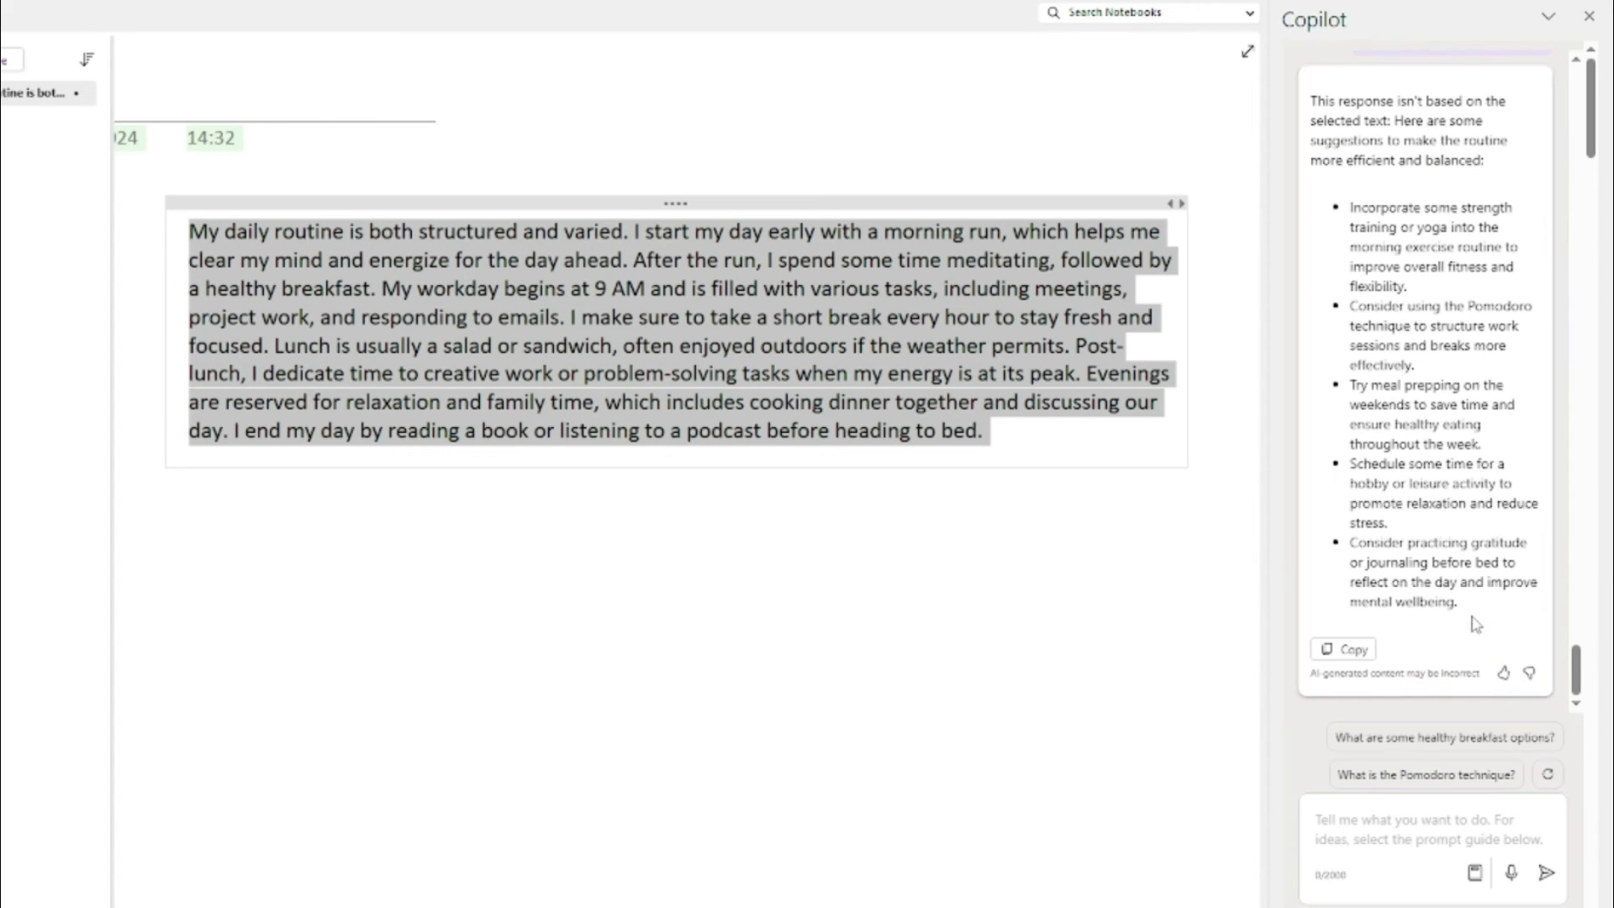
pyautogui.scroll(3, 1476, 623)
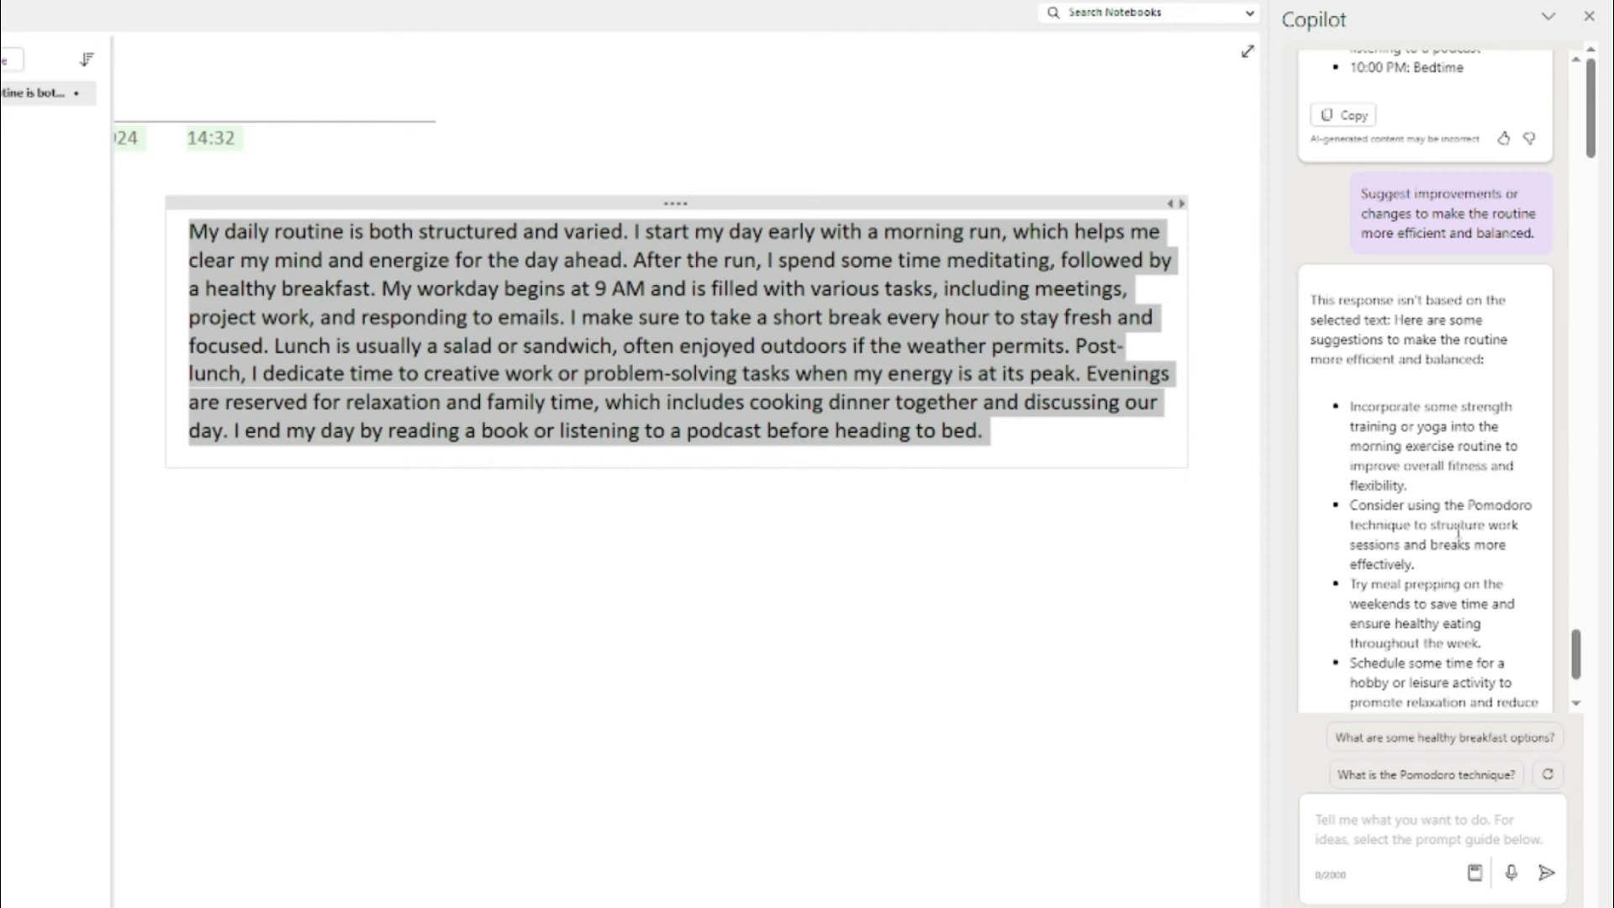
pyautogui.scroll(-1, 1439, 542)
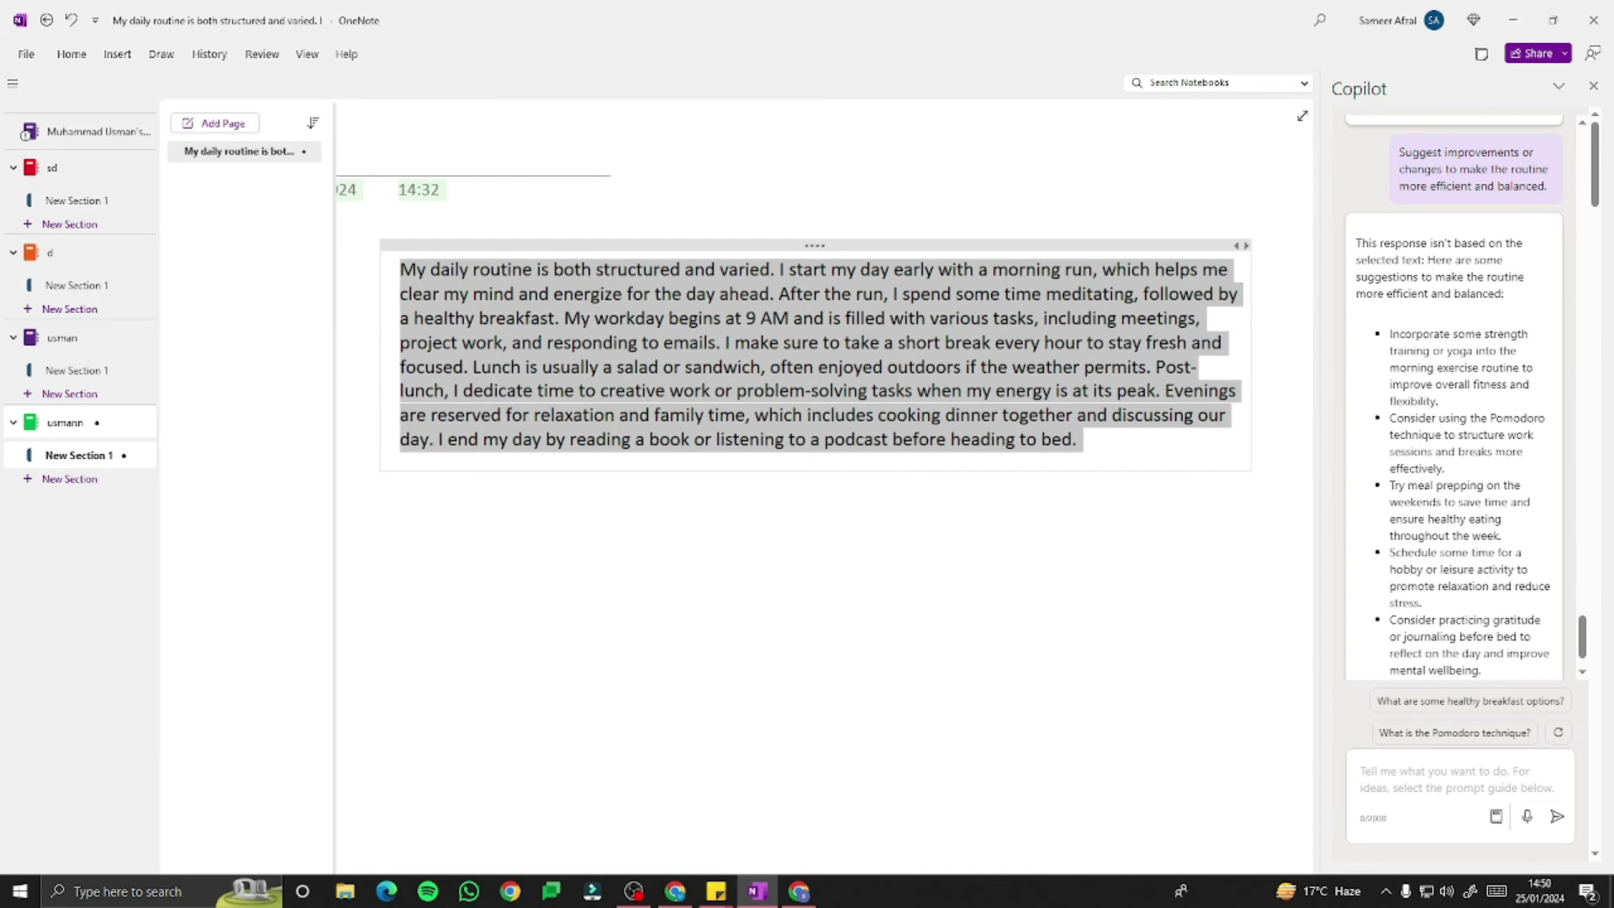
pyautogui.press('Escape')
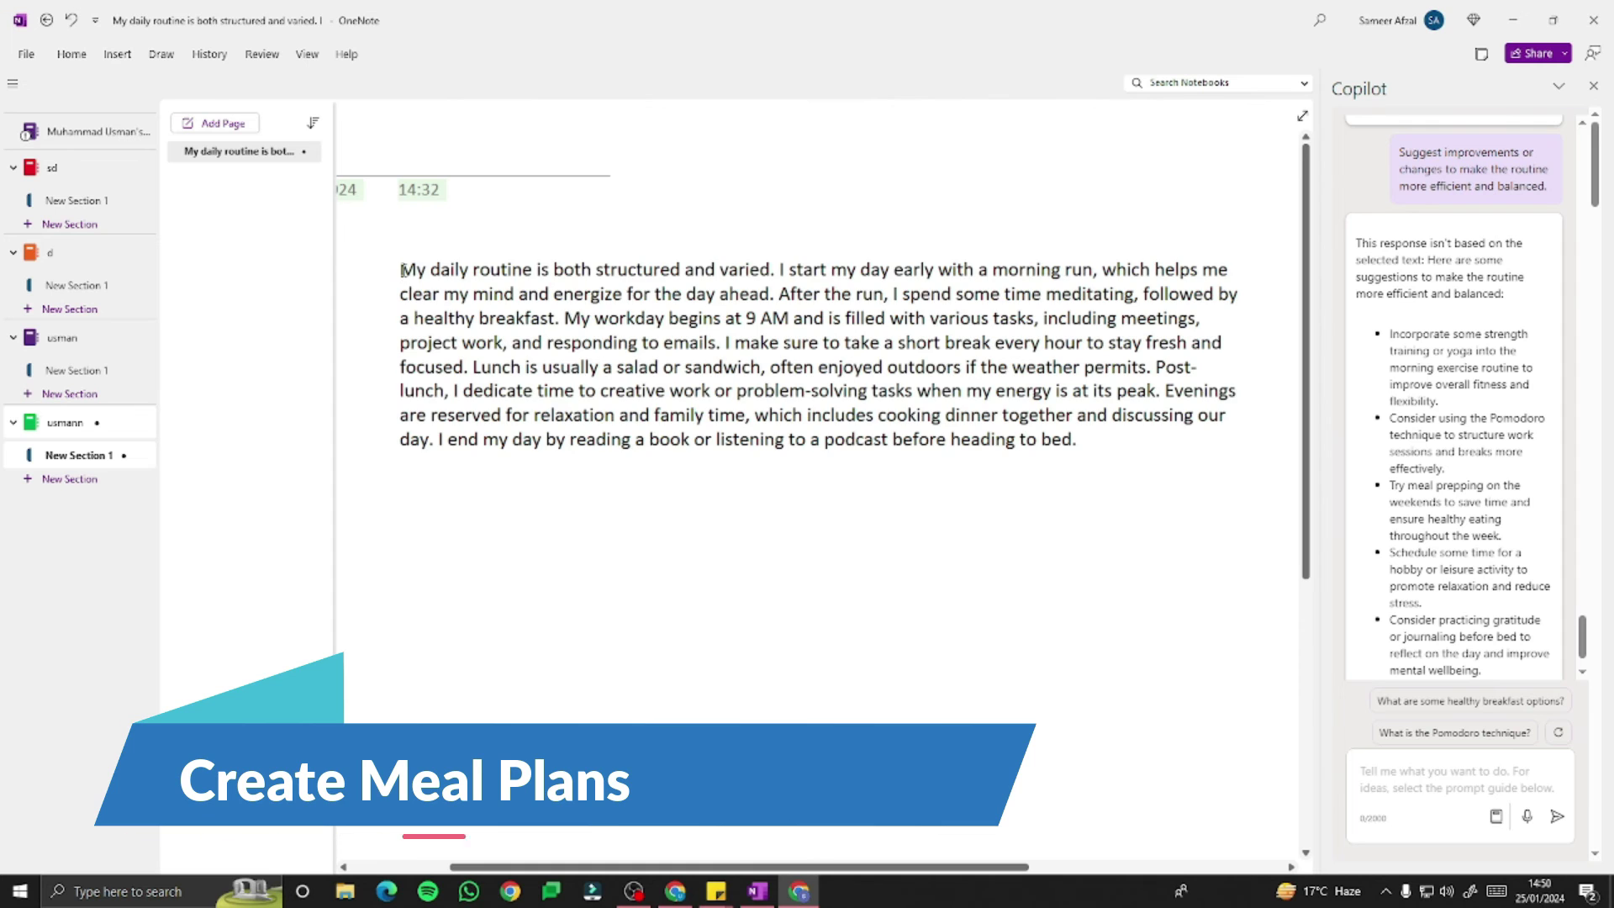
# - Ask Copilot for a Monday-to-Sunday meal plan table of breakfasts, lunches and dinners based on the routine
pyautogui.click(1013, 421)
pyautogui.hotkey('ctrl', 'a')
pyautogui.click(1426, 778)
pyautogui.write('Design a meal plan for a week based on the dietary habits described in the routine.')
pyautogui.press('Return')
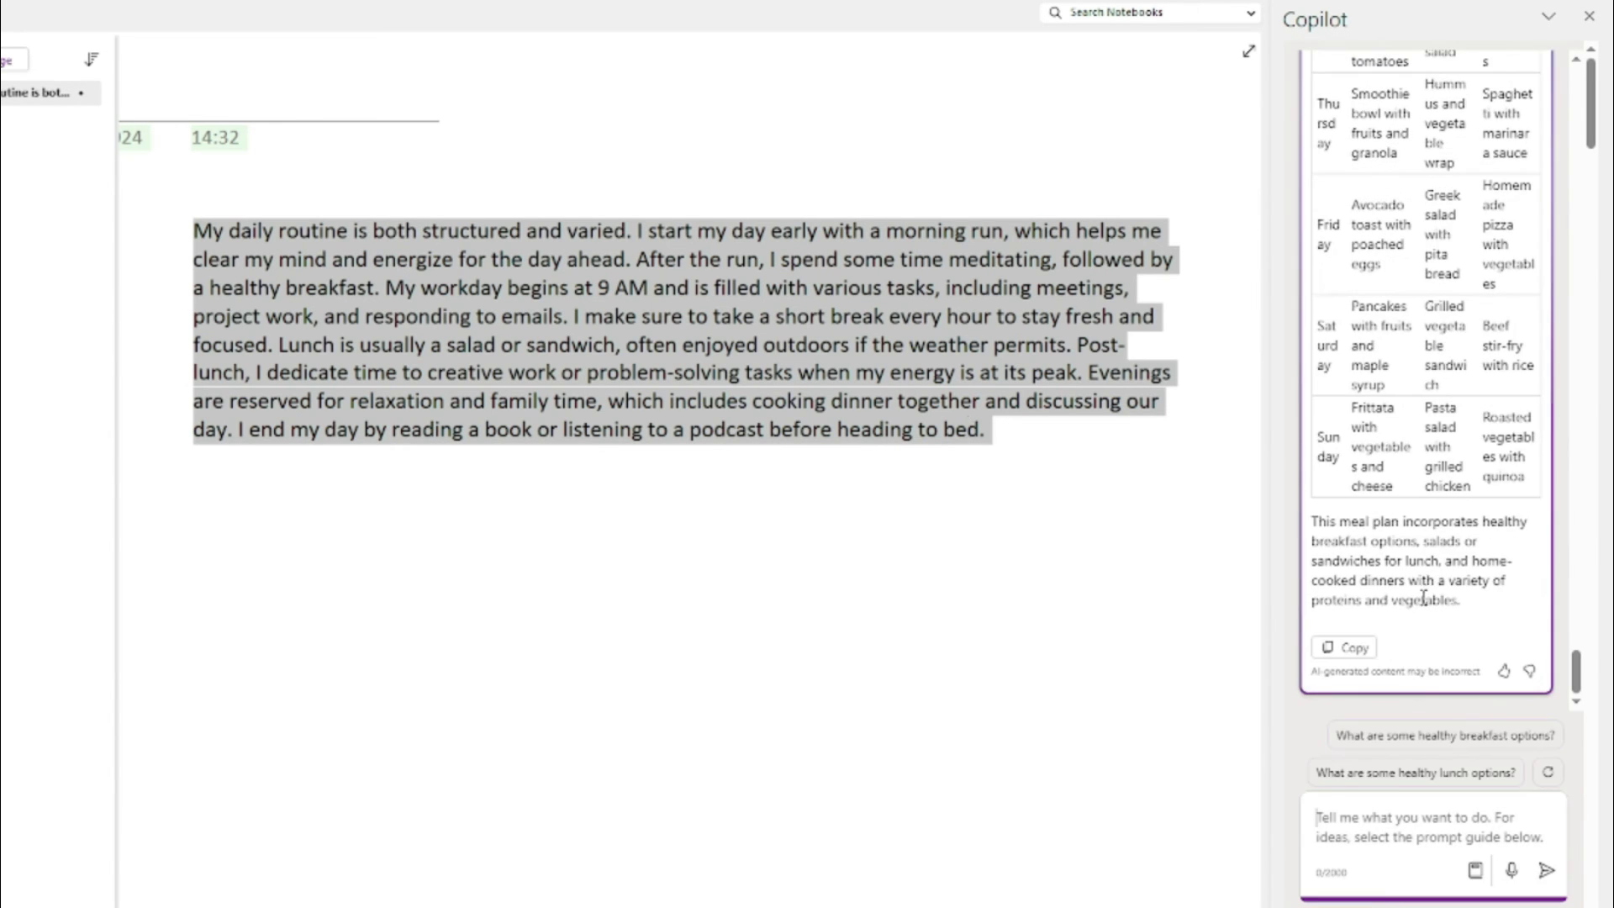
# - Copy Copilot's Monday-to-Sunday meal plan table and paste it onto the page below the routine paragraph
pyautogui.click(1348, 647)
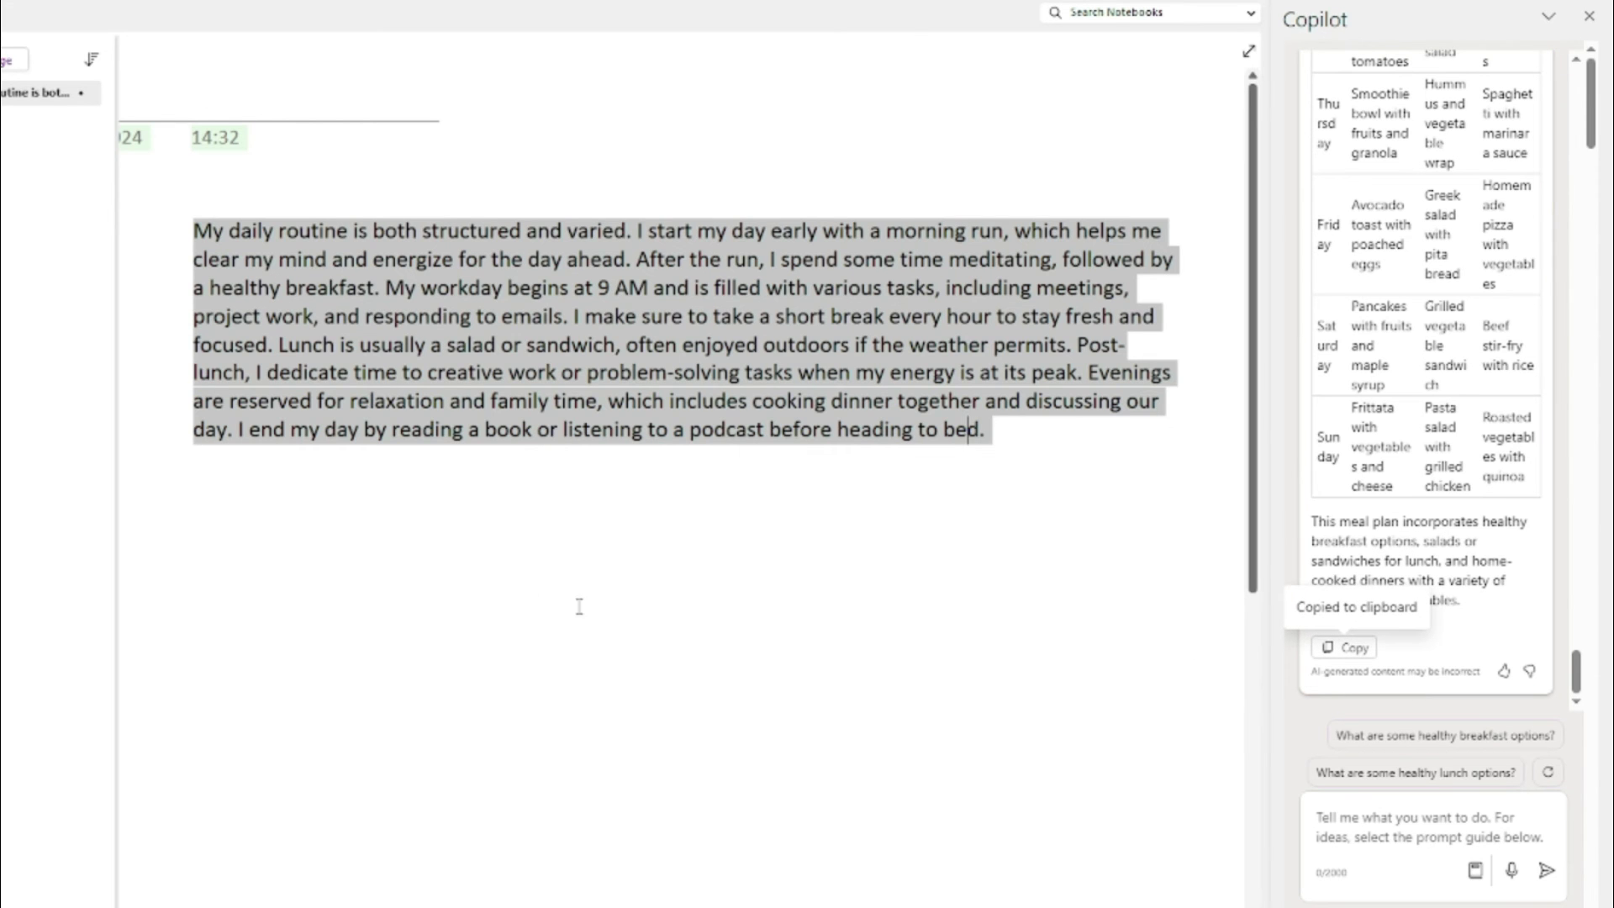
pyautogui.click(515, 598)
pyautogui.hotkey('ctrl', 'v')
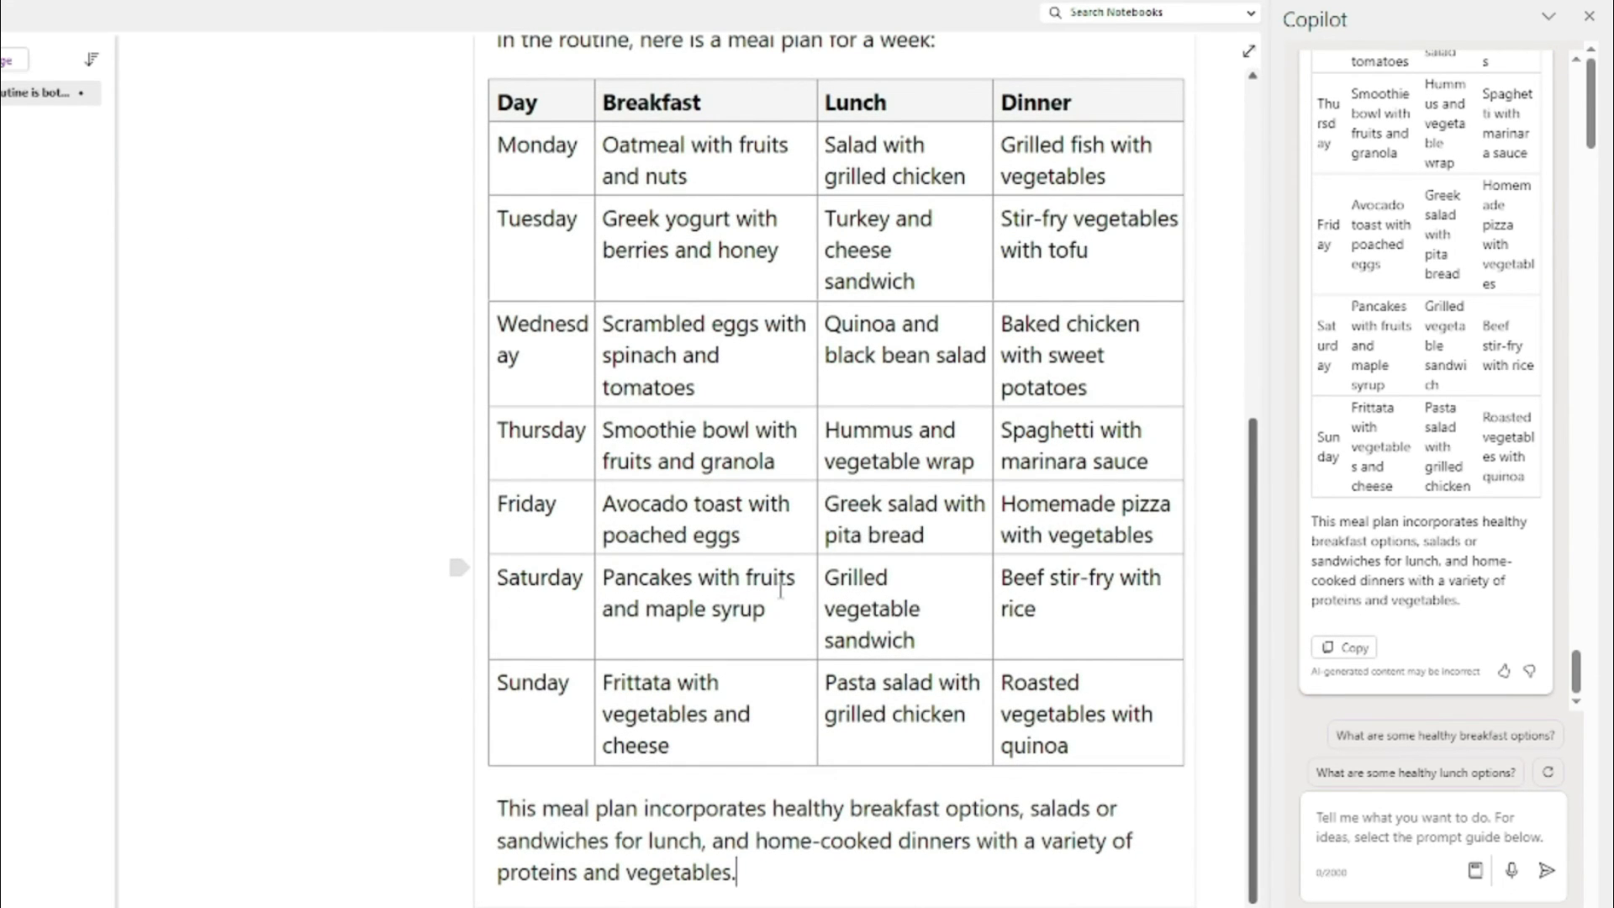
pyautogui.scroll(3, 780, 588)
pyautogui.scroll(-3, 781, 588)
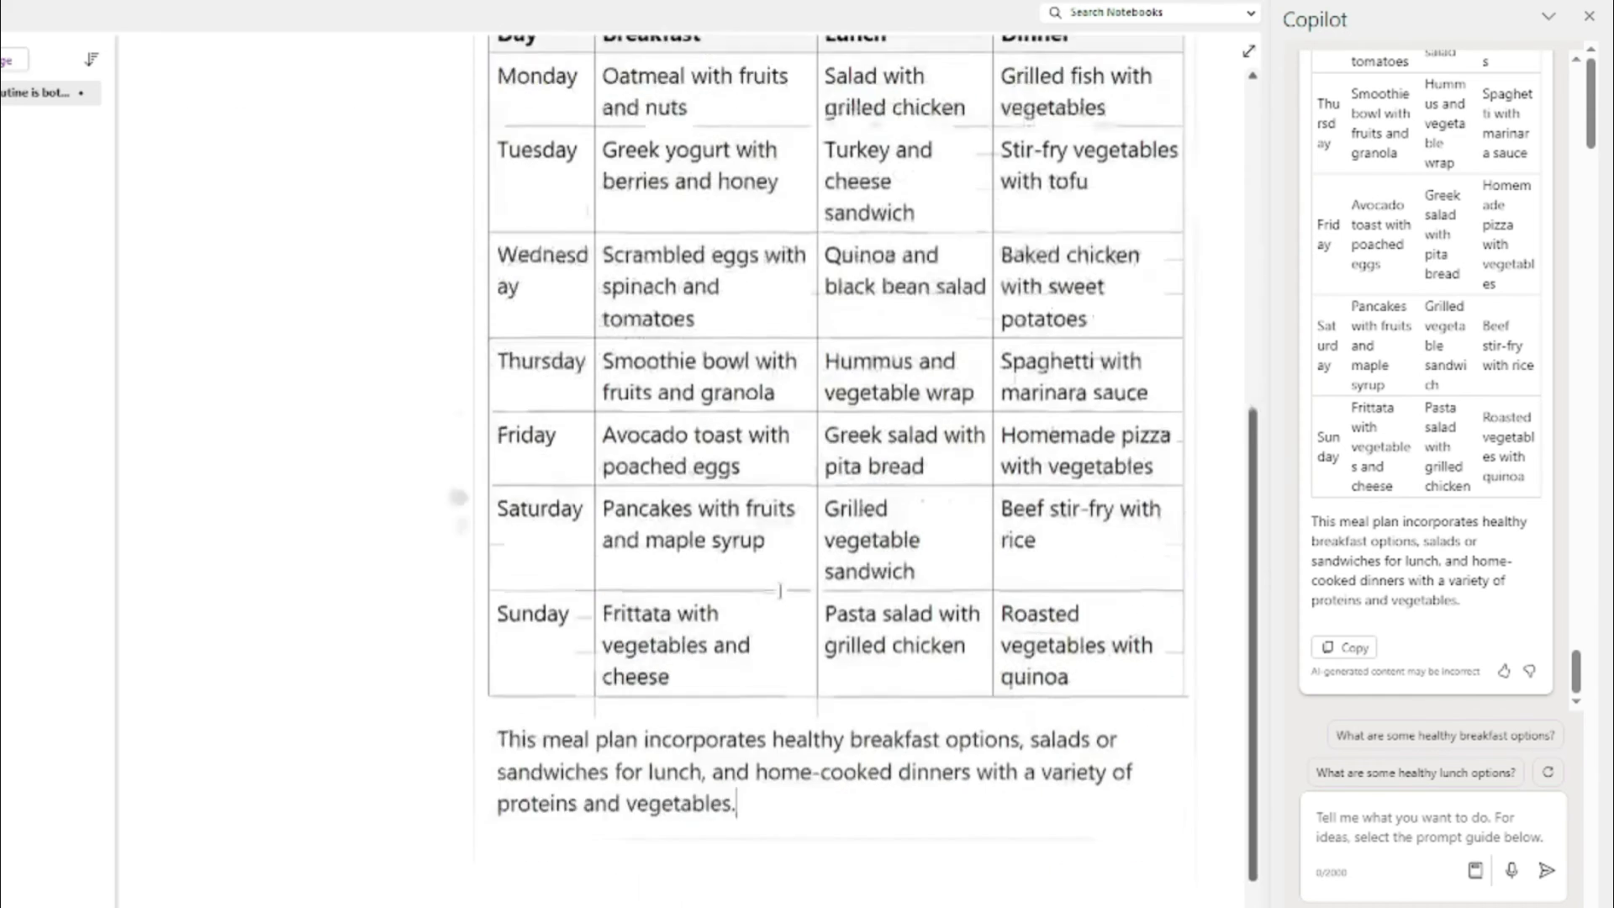
pyautogui.scroll(3, 781, 589)
pyautogui.scroll(-3, 563, 292)
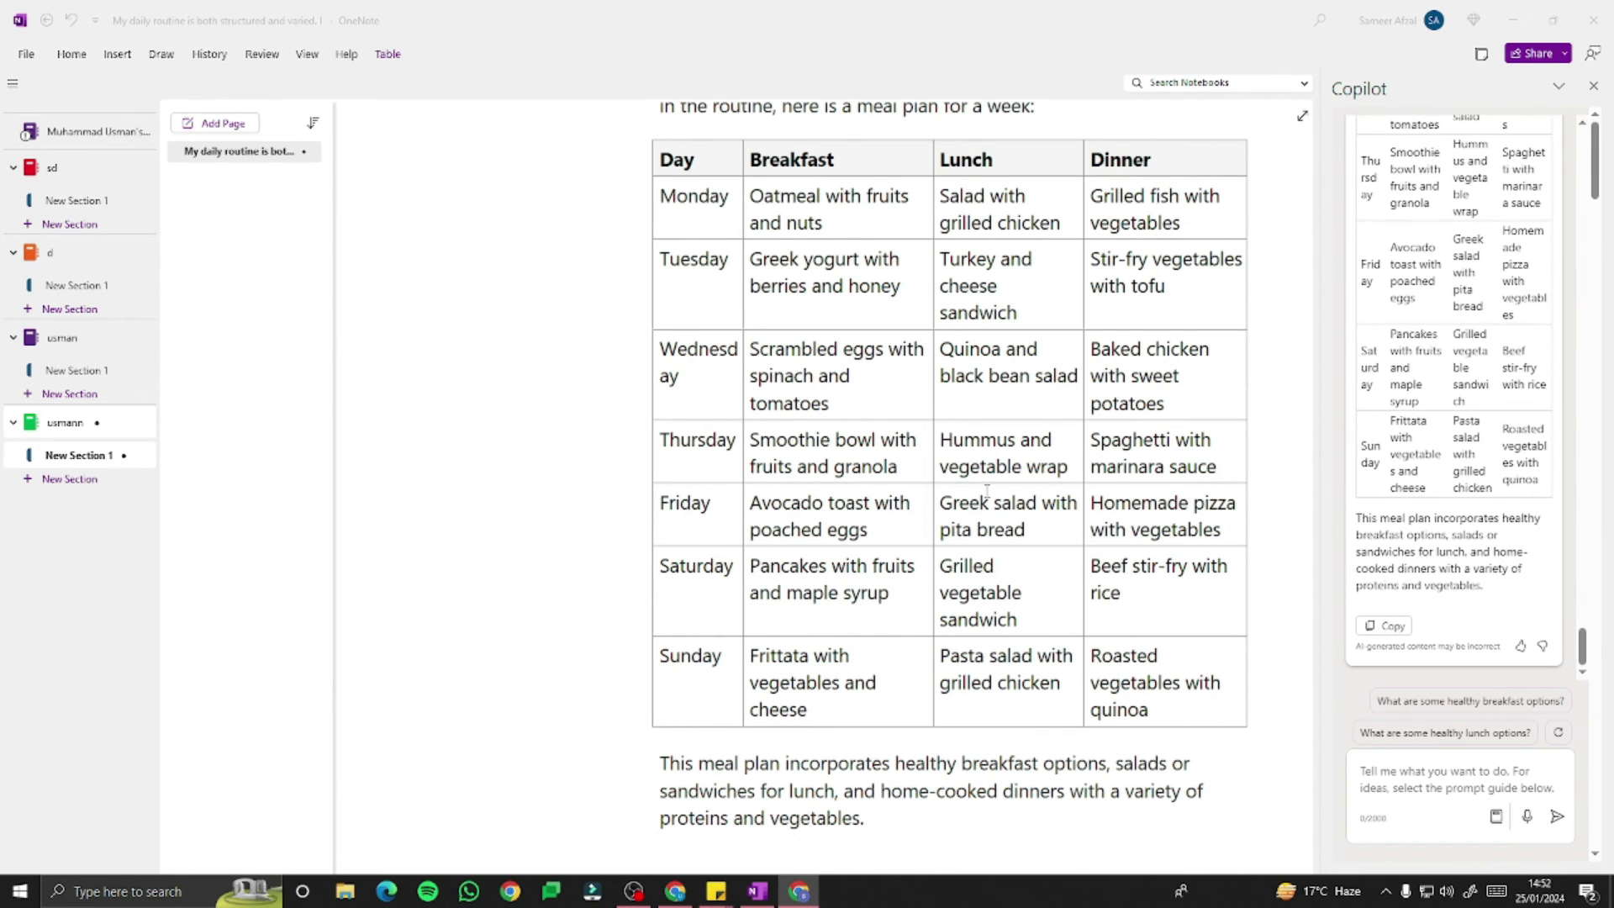
# - Delete the routine paragraph and the meal plan from the page, then paste in the quarterly meeting paragraph
pyautogui.scroll(5, 986, 490)
pyautogui.click(548, 360)
pyautogui.hotkey('ctrl', 'a')
pyautogui.press('Delete')
pyautogui.hotkey('ctrl', 'a')
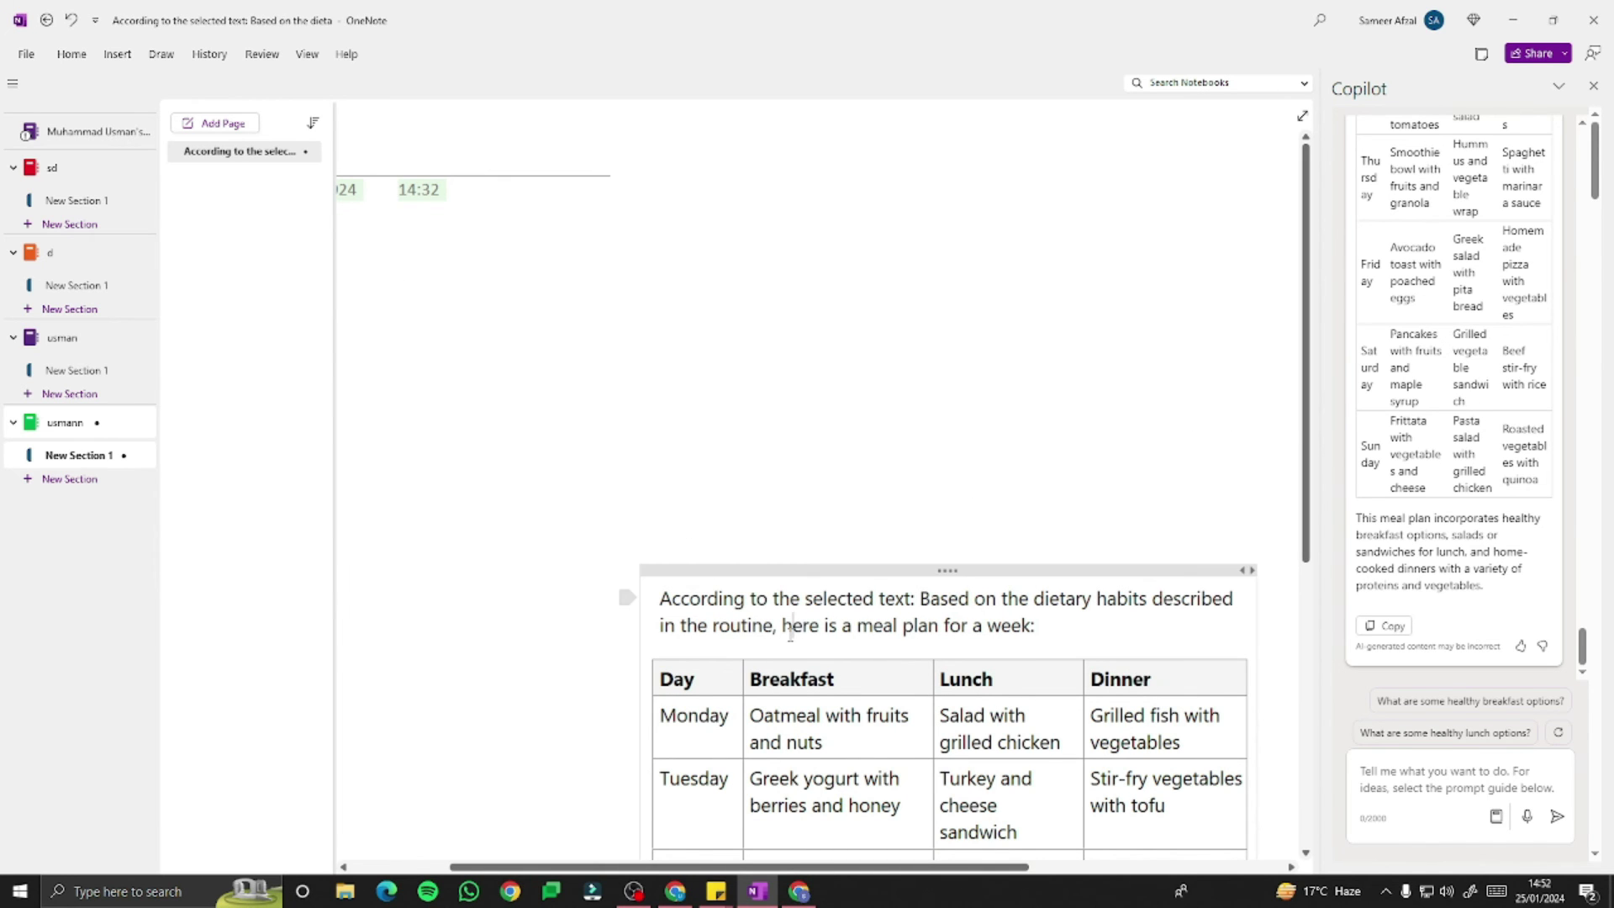
pyautogui.press('Delete')
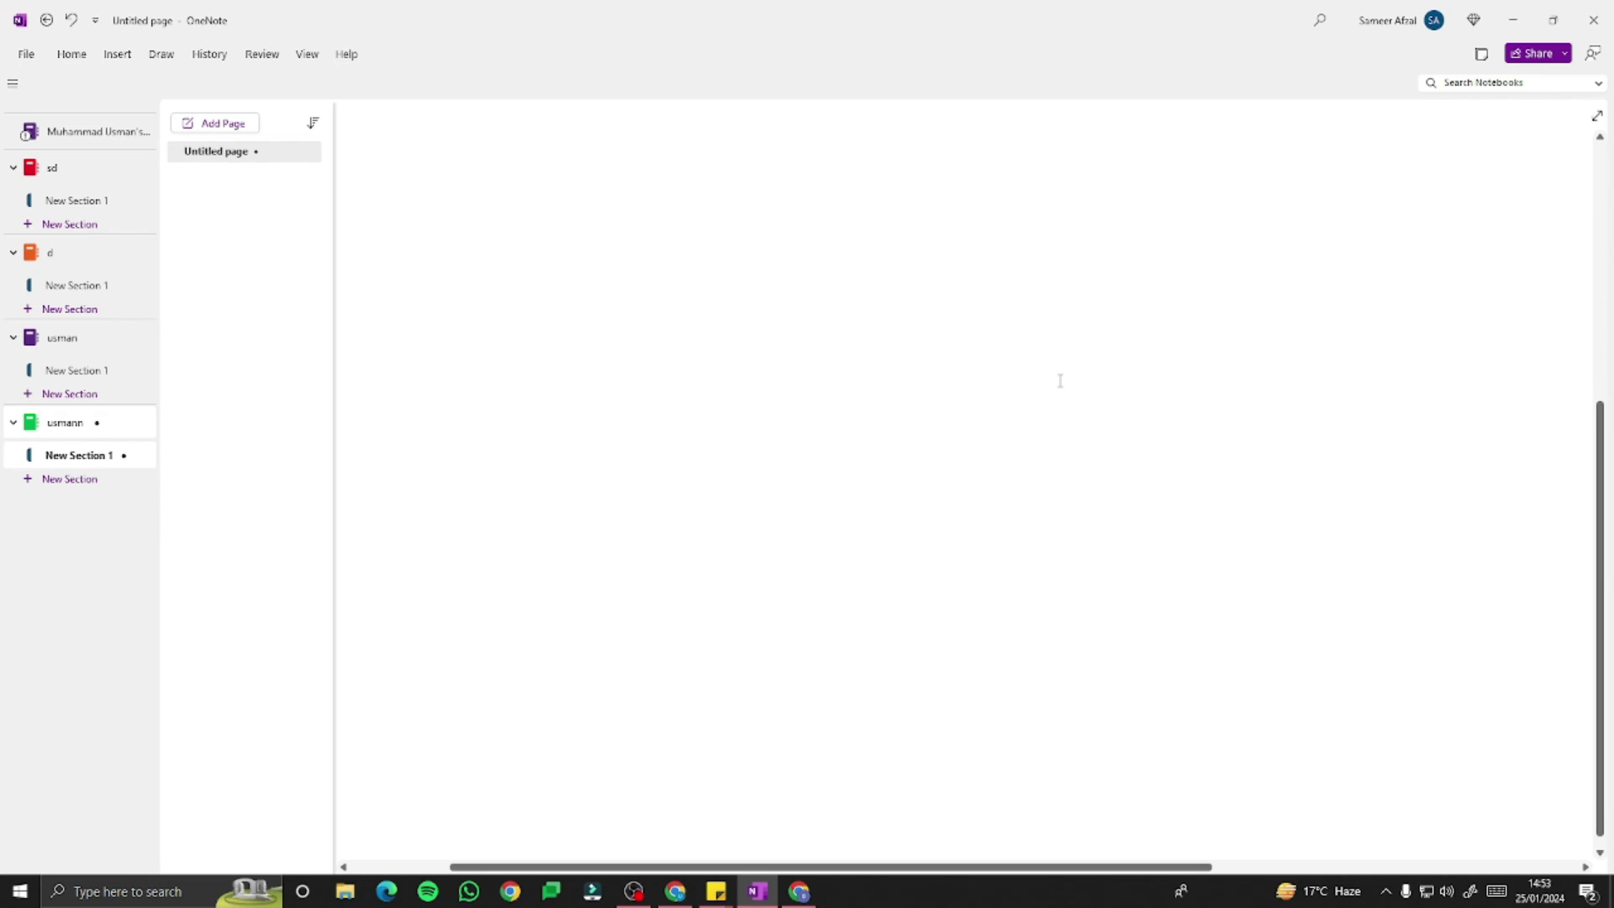
pyautogui.hotkey('ctrl', 'v')
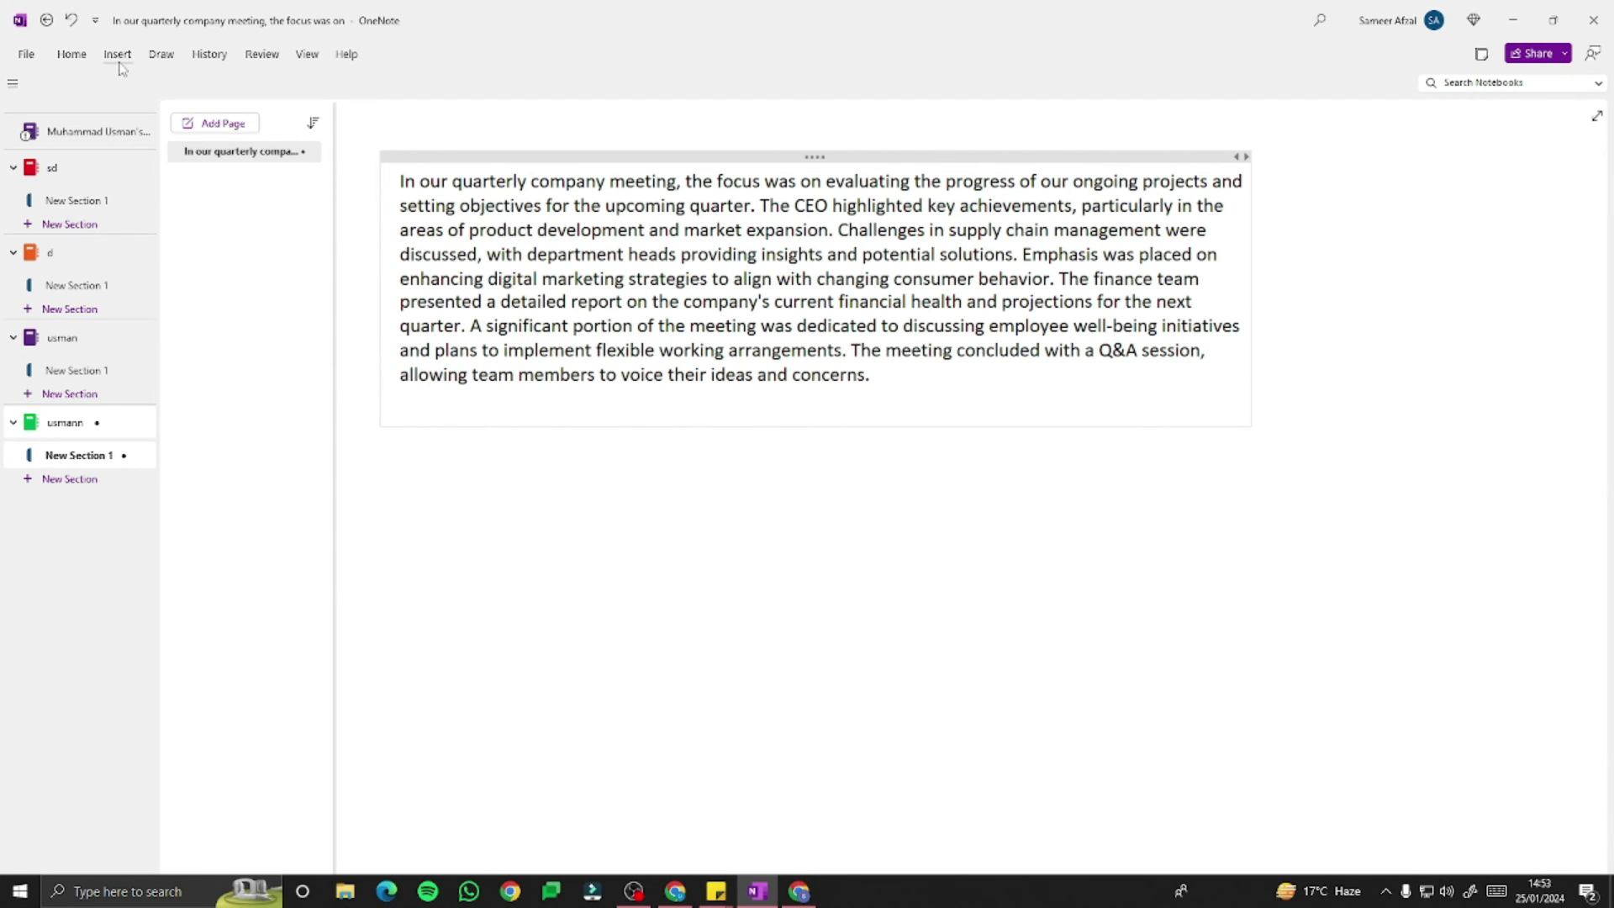
# - Select the meeting paragraph and open the Copilot pane from the Home tab
pyautogui.press('BackSpace')
pyautogui.hotkey('ctrl', 'a')
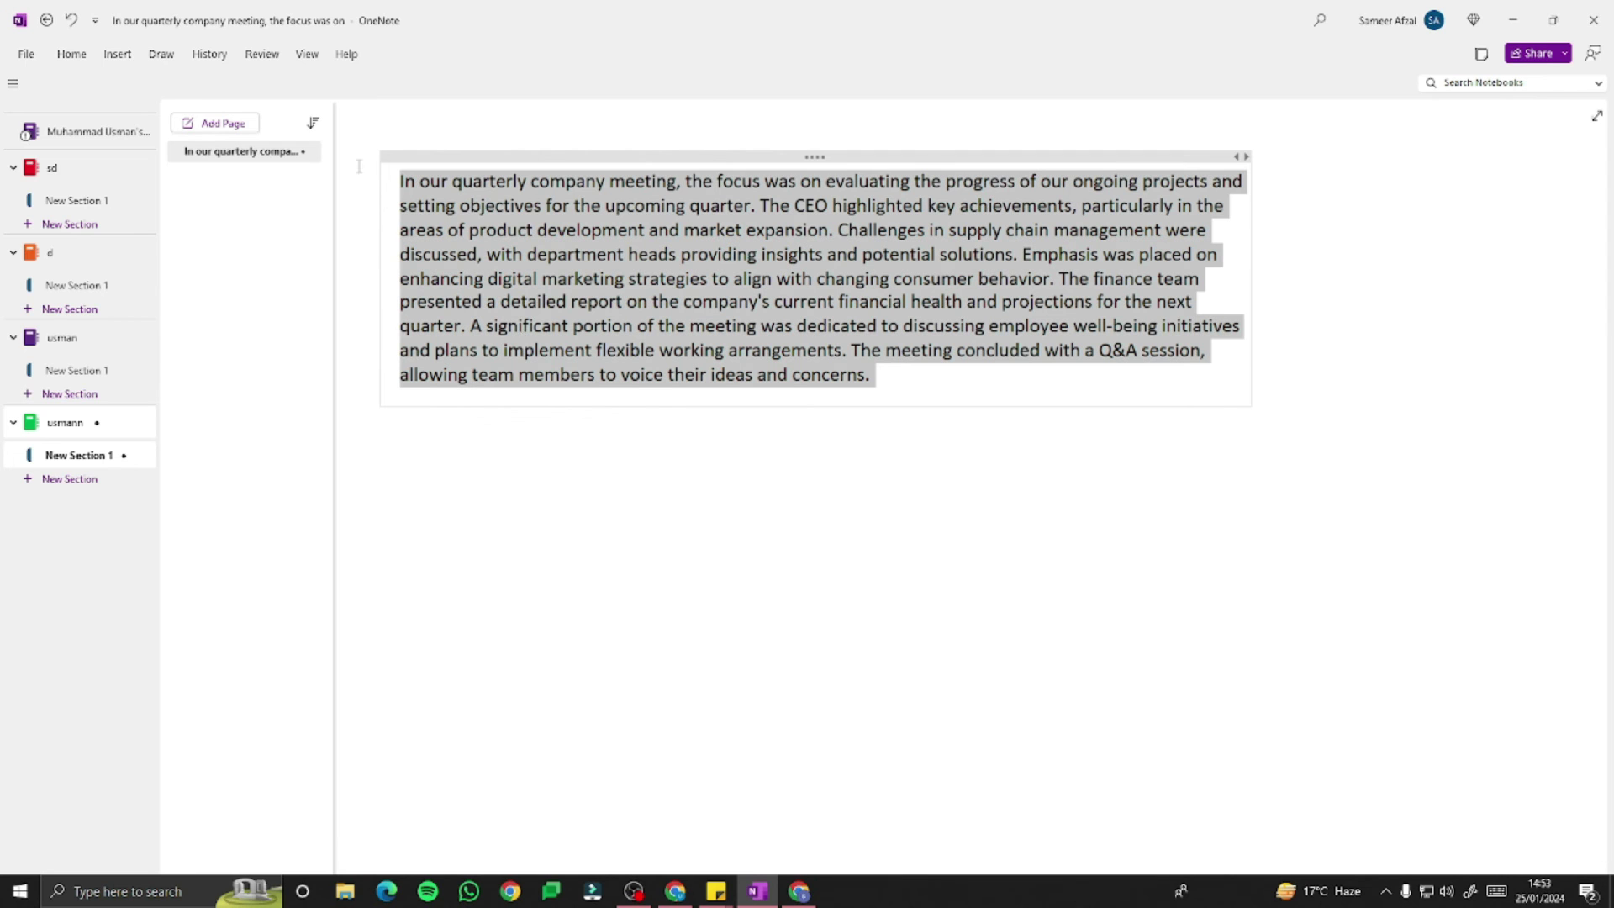
pyautogui.click(72, 54)
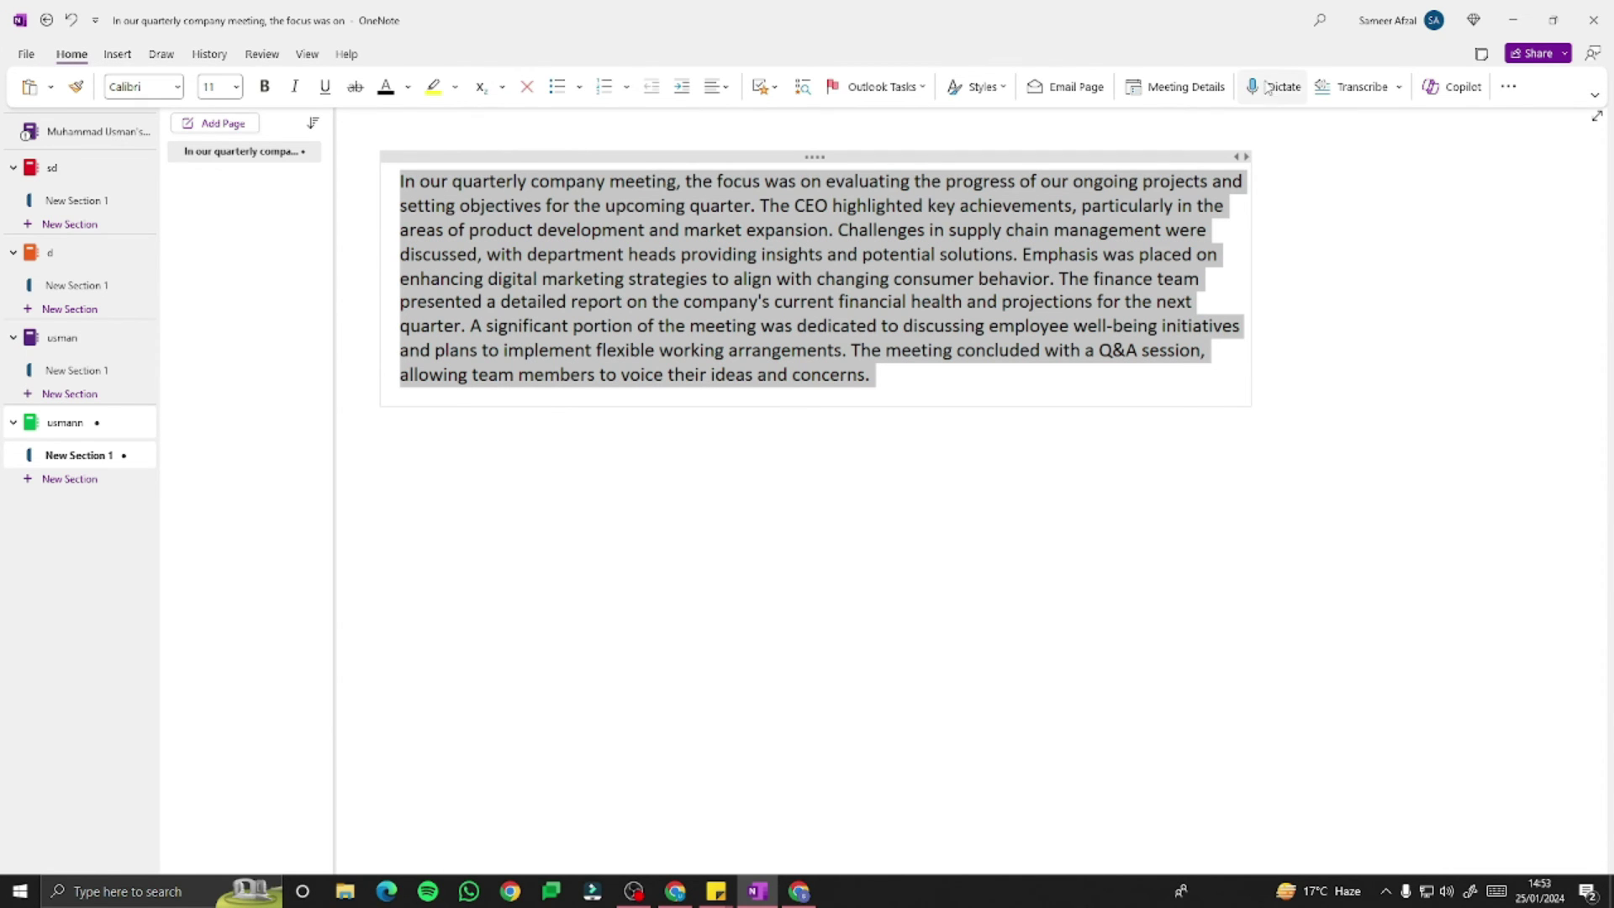
pyautogui.click(1451, 86)
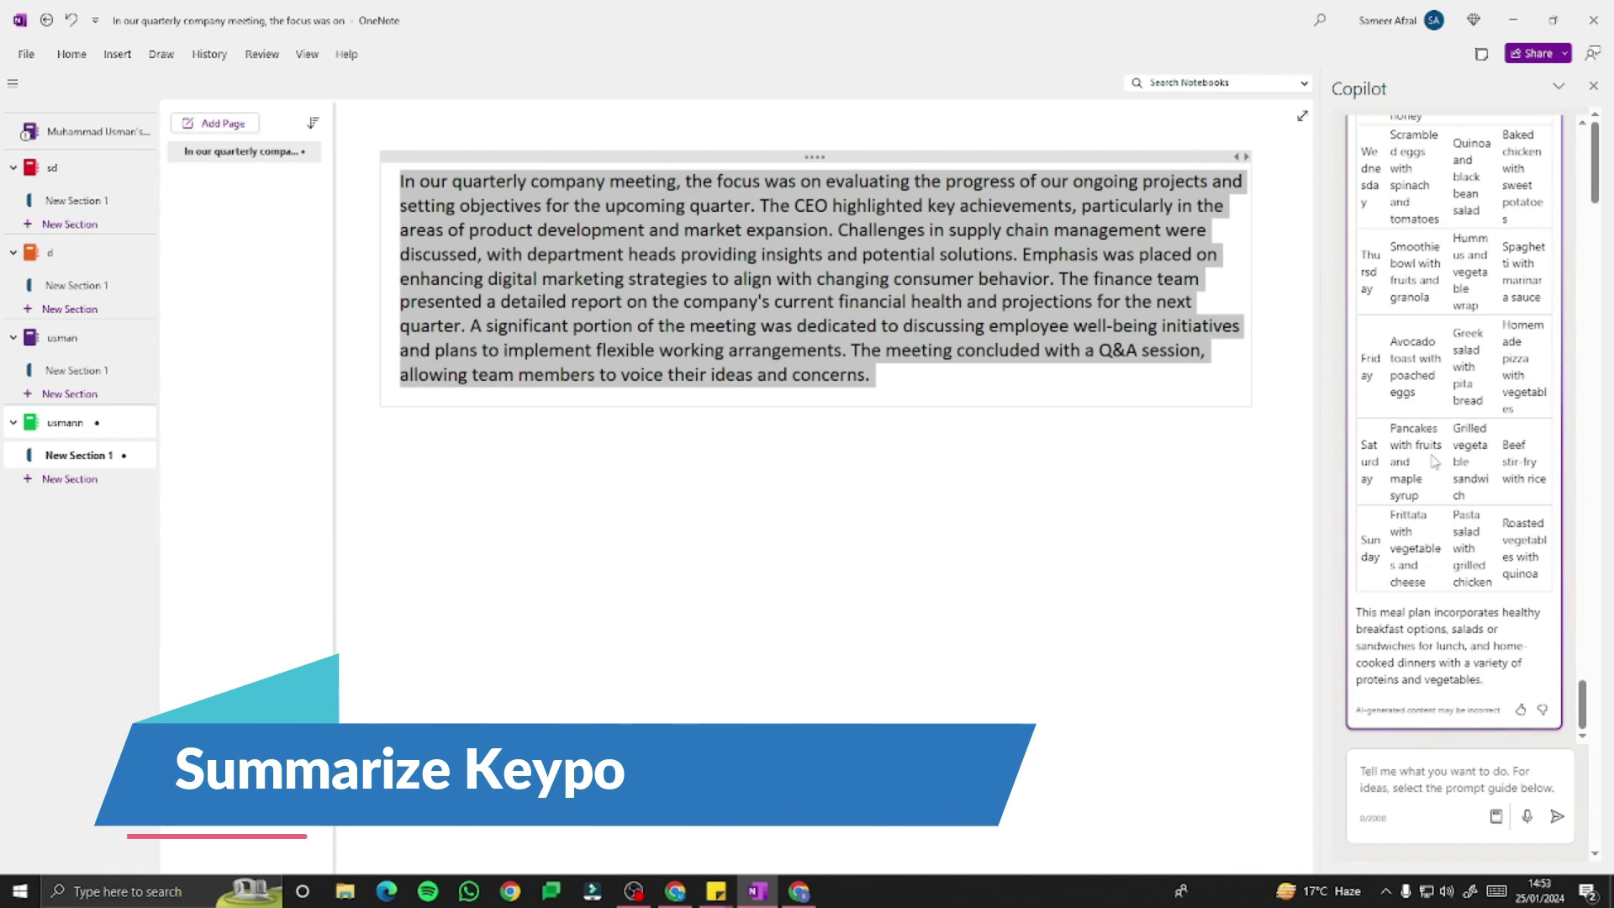
pyautogui.press('Escape')
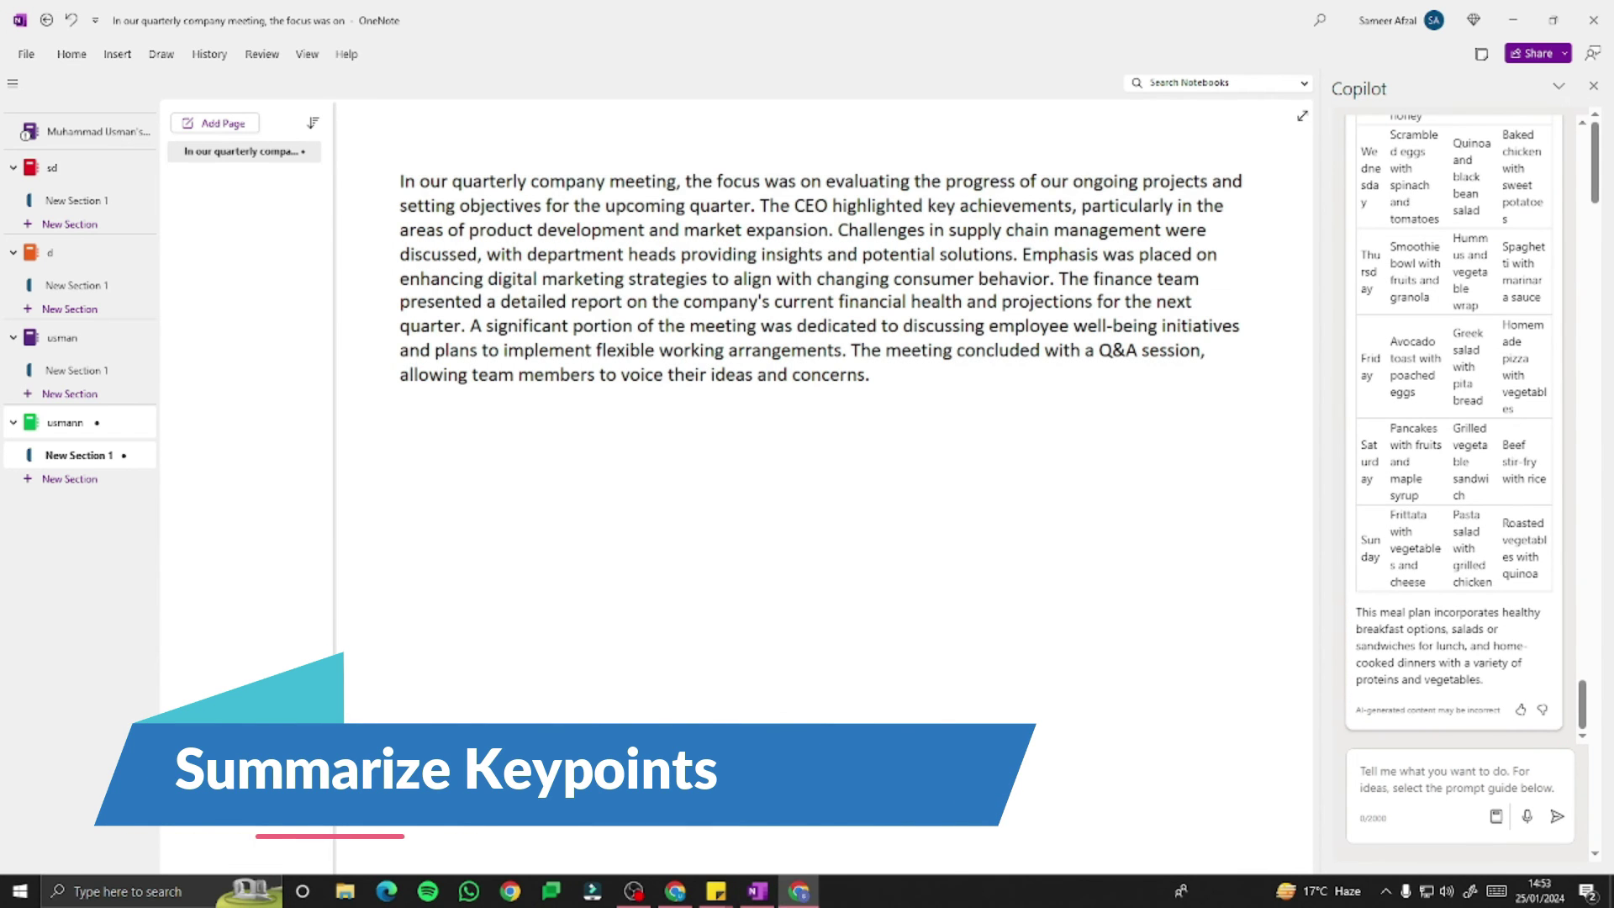
# - Ask Copilot to summarize the meeting, getting six outcomes, from CEO achievements to the closing Q&A
pyautogui.click(1460, 775)
pyautogui.write('Summarize the main outcomes and action items from the quarterly company meeting described in the paragraph.')
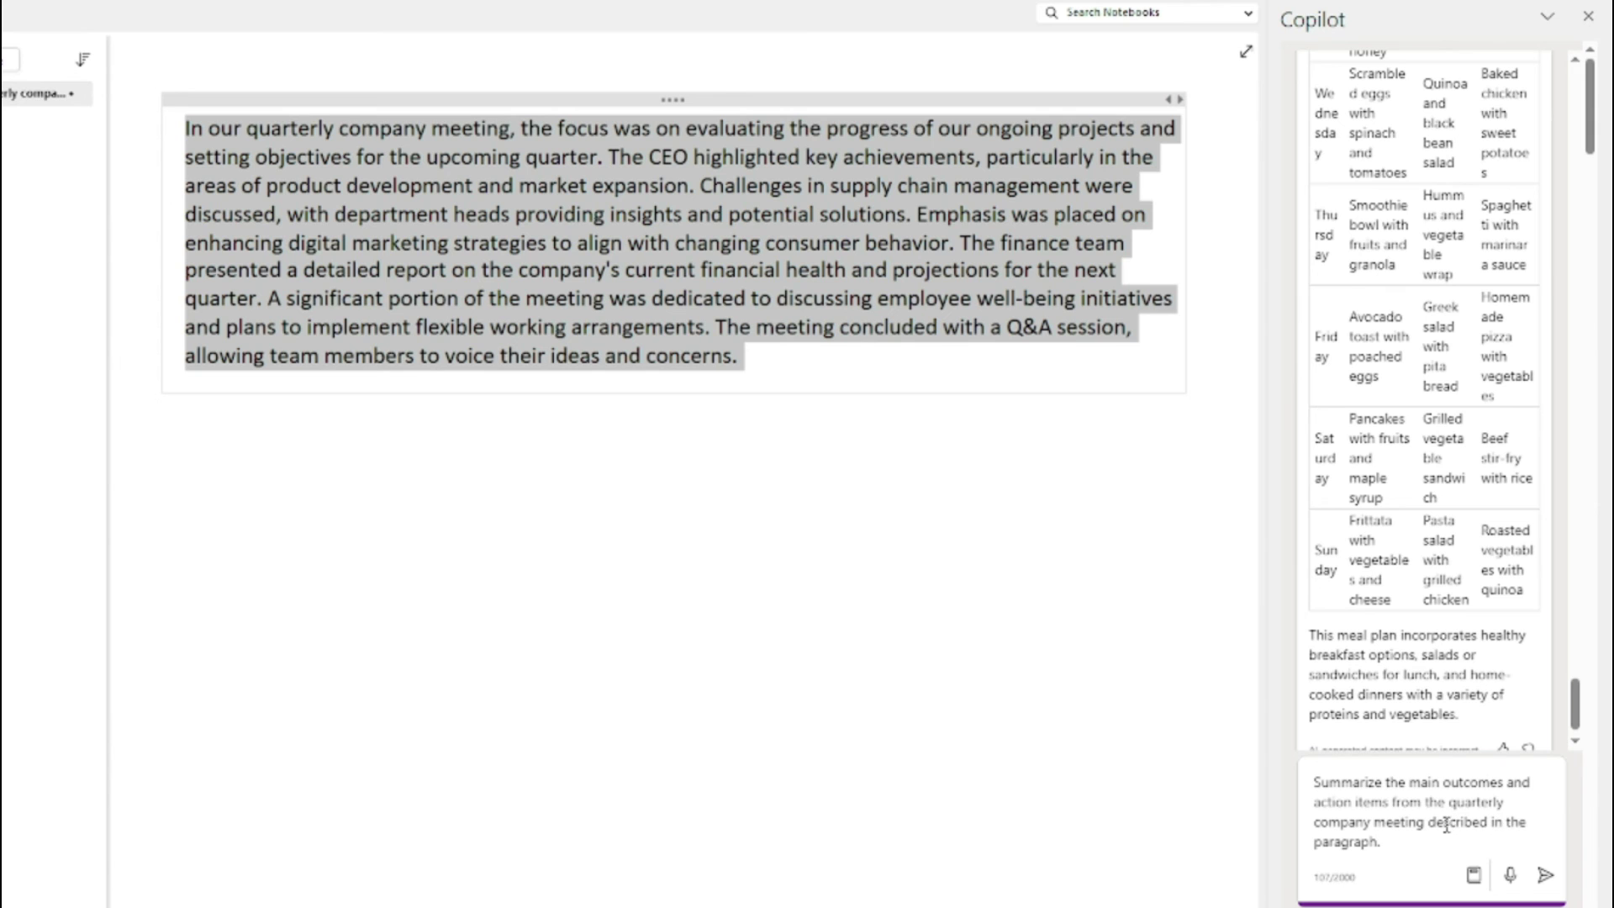
pyautogui.click(1545, 875)
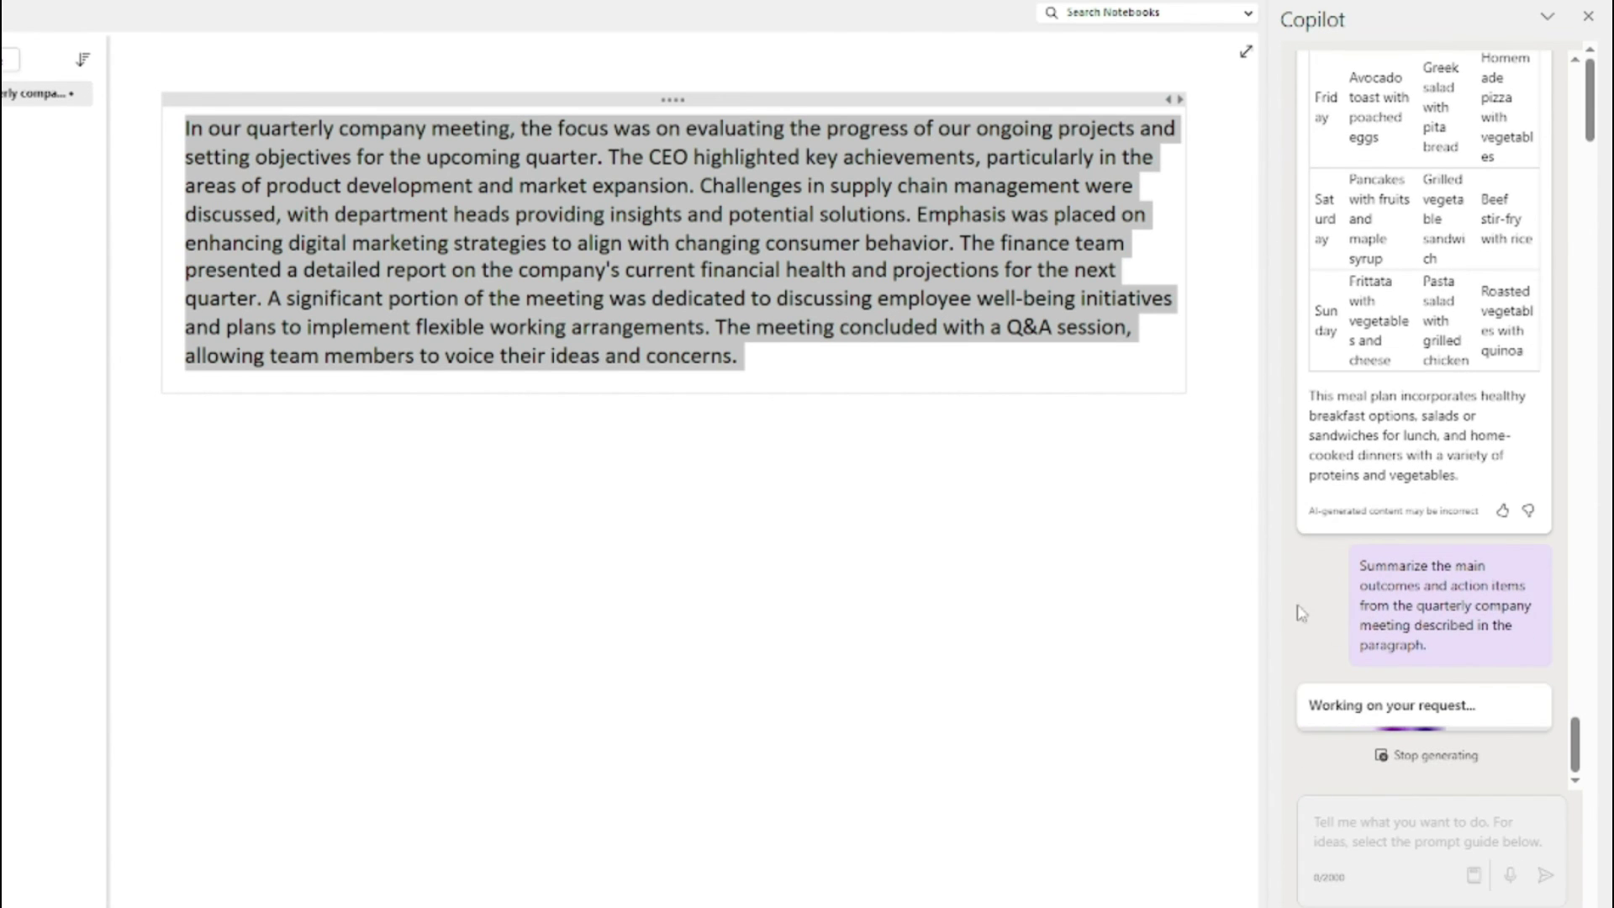
pyautogui.scroll(1, 1366, 435)
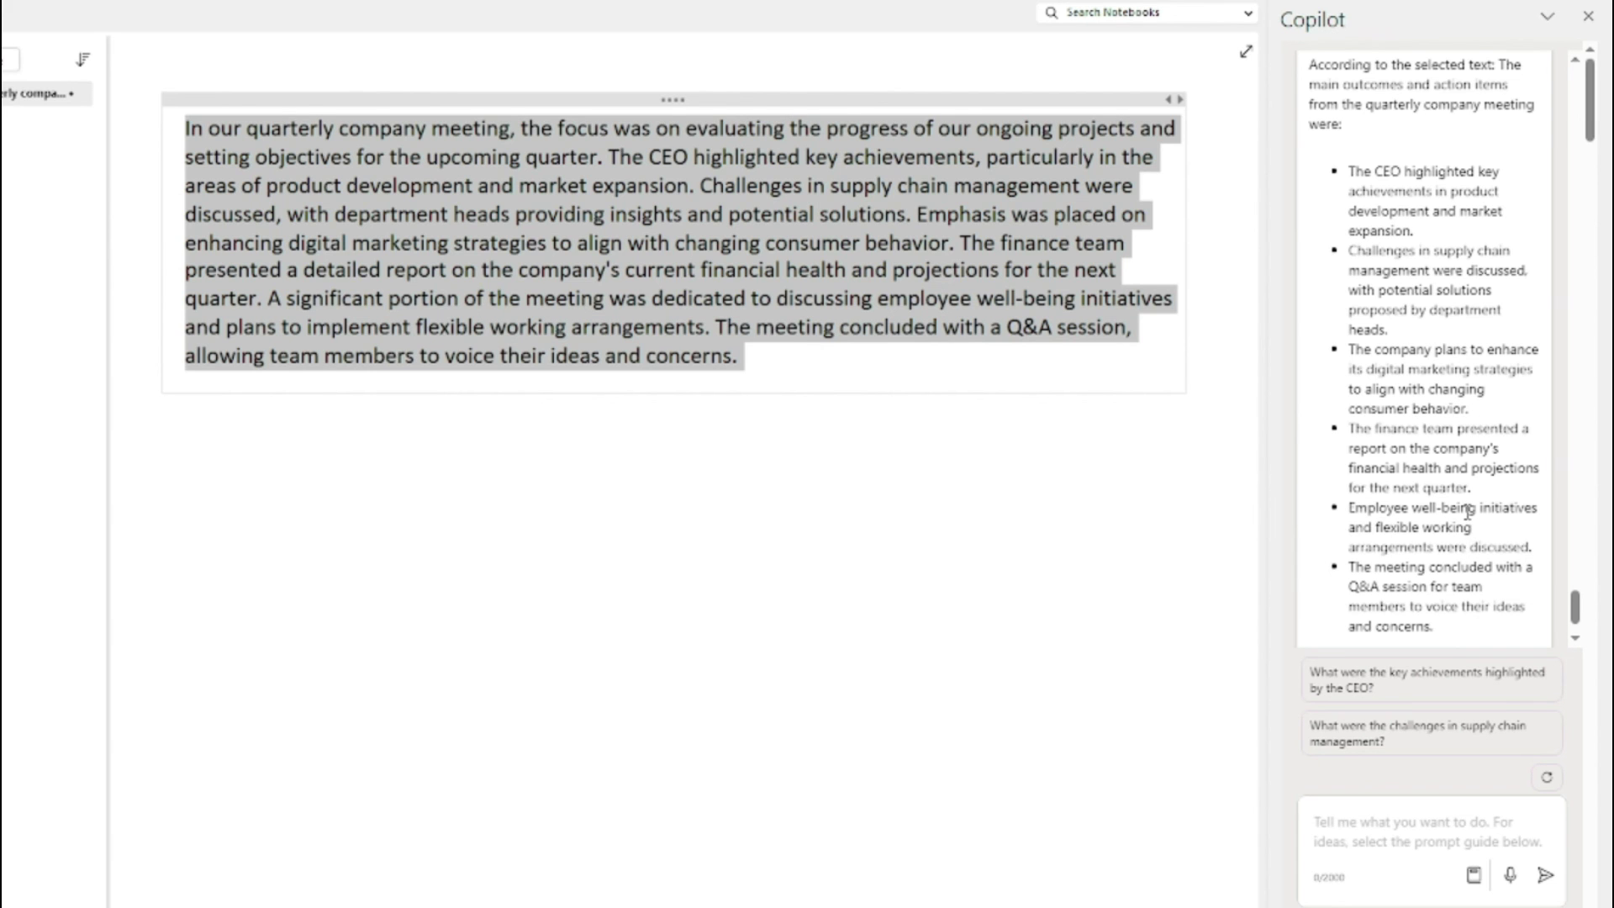
pyautogui.press('Escape')
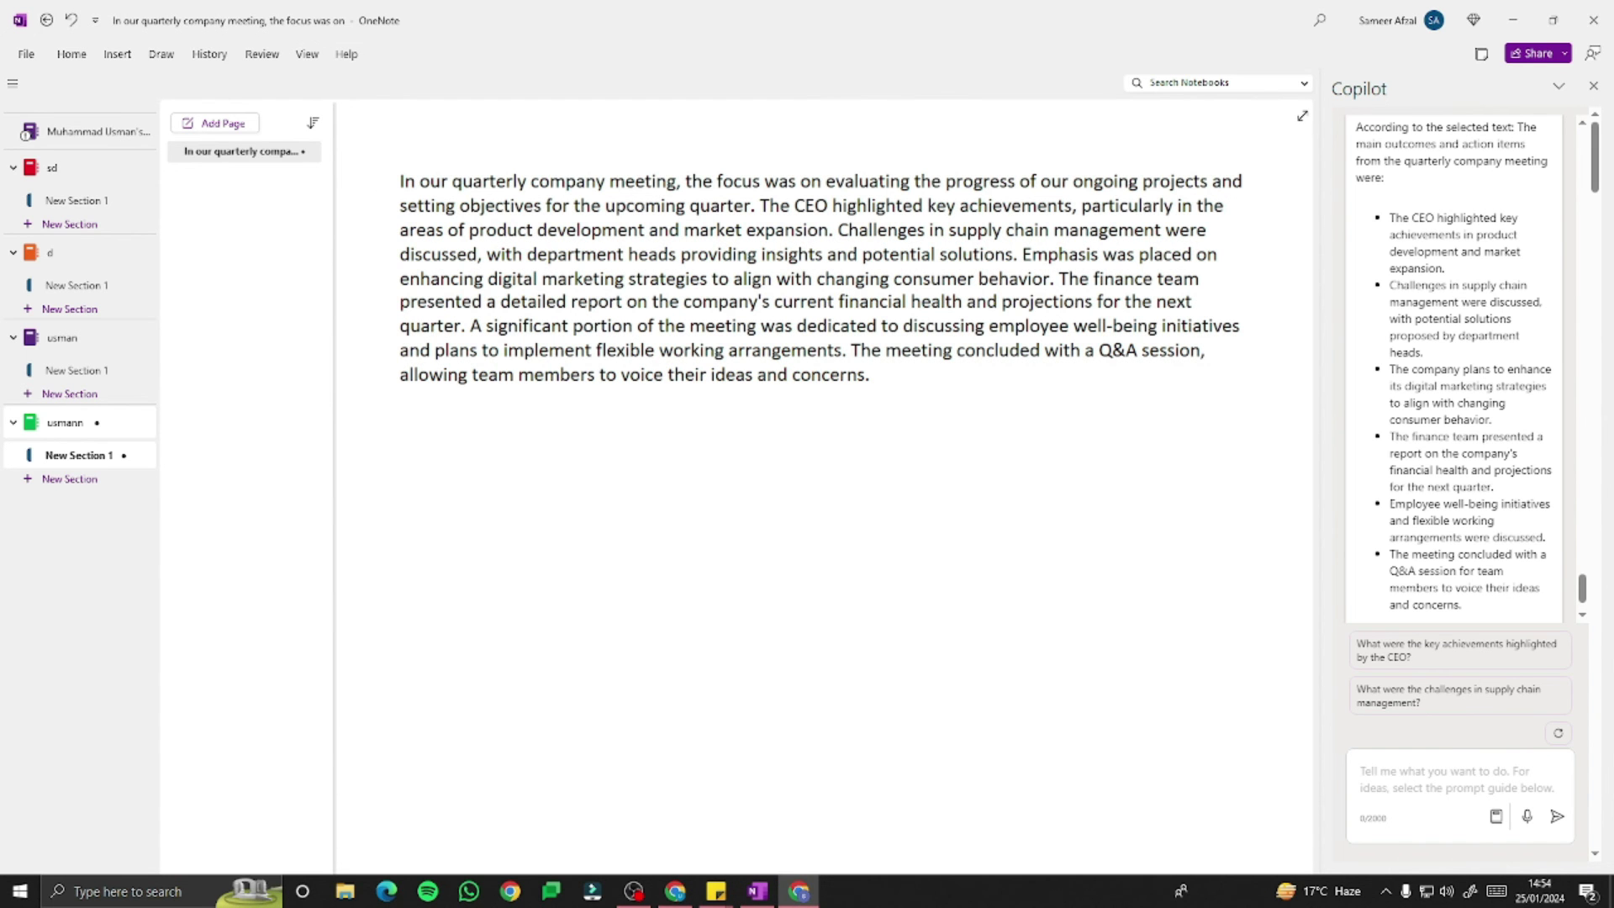
# - Ask Copilot for the meeting's challenges and solutions, such as supply chain management and digital marketing
pyautogui.click(1406, 786)
pyautogui.write('List the challenges mentioned in the meeting and the proposed solutions, especially in supply chain management and digital marketing.')
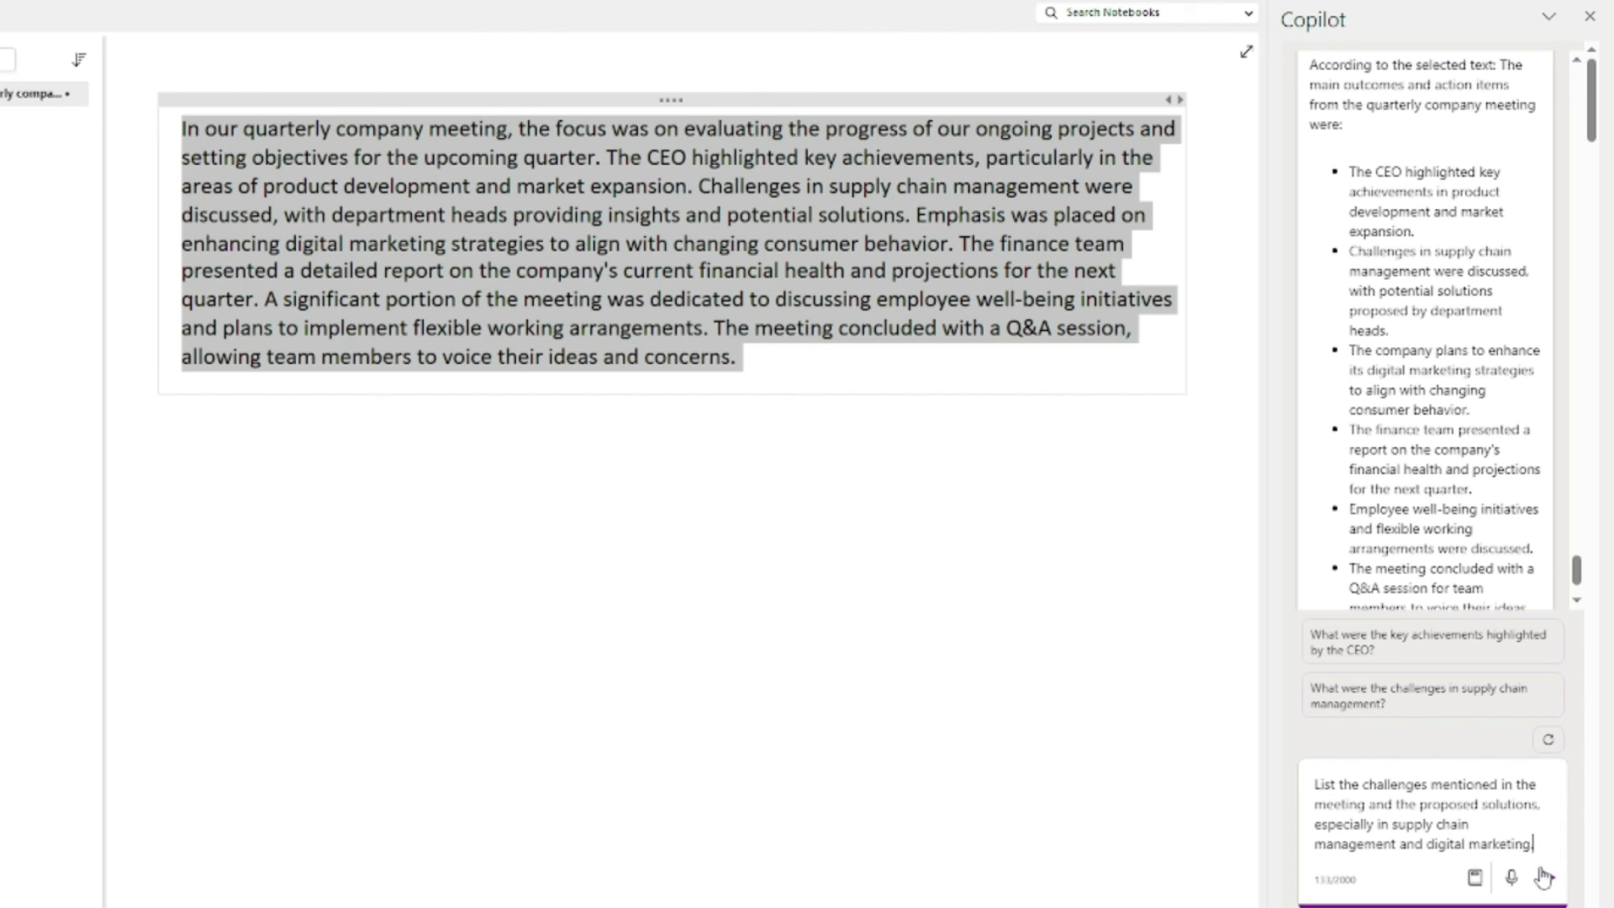
pyautogui.click(1546, 877)
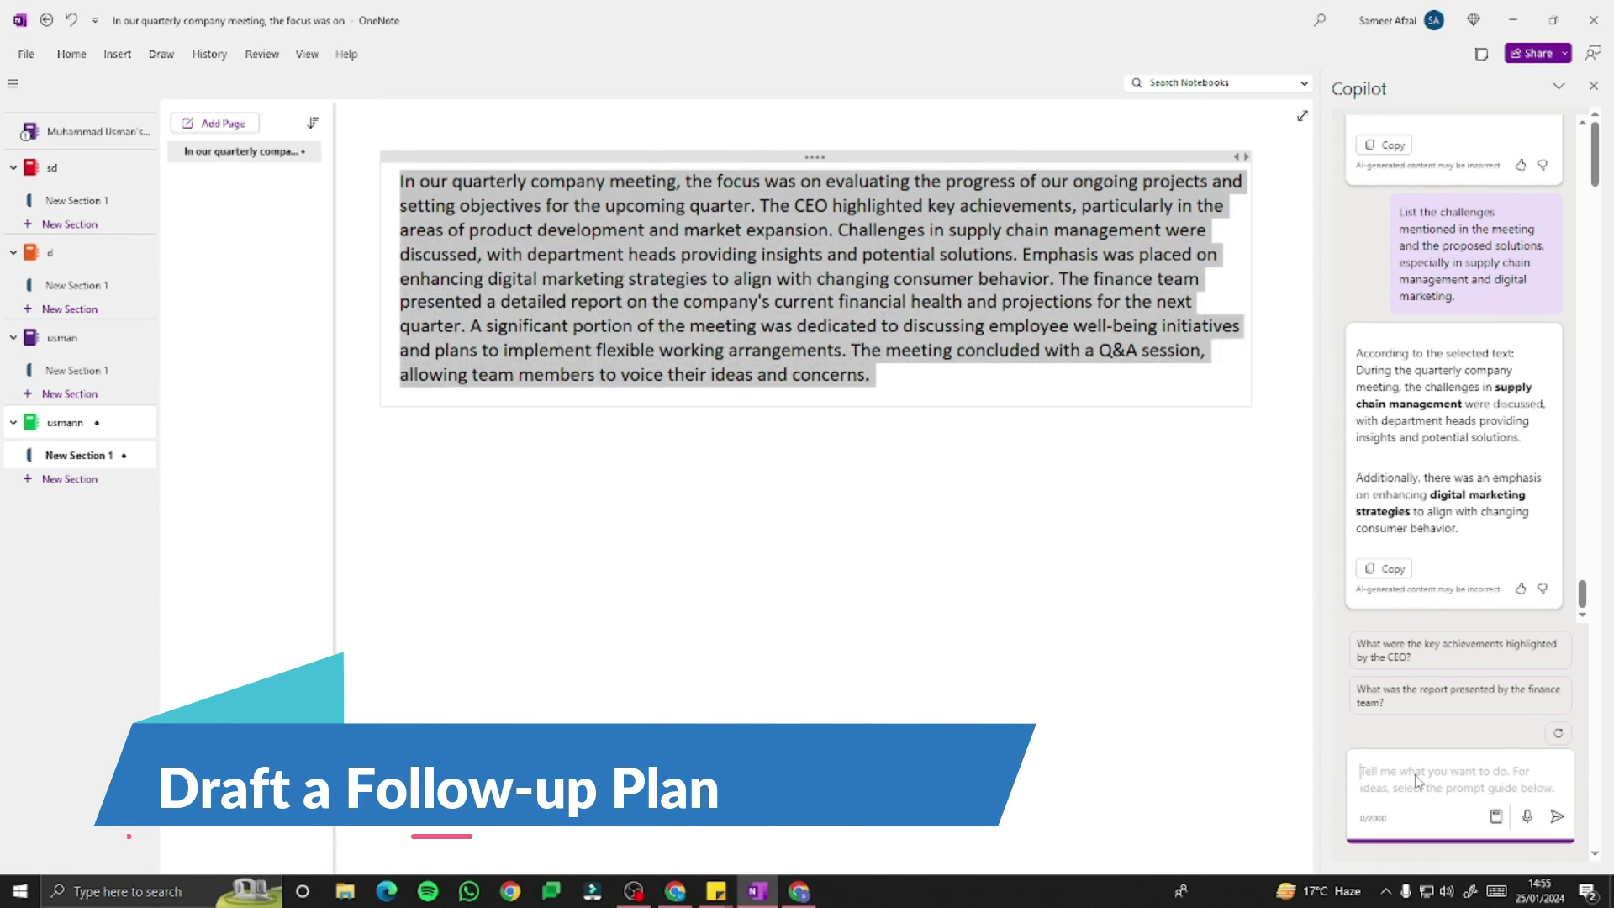
# - Request a six-step follow-up plan on employee well-being and flexible work, and read through its steps
pyautogui.write('Create a follow-up plan for the initiatives discussed in the company meeting, focusing on employee well-being and flexible working arrangements')
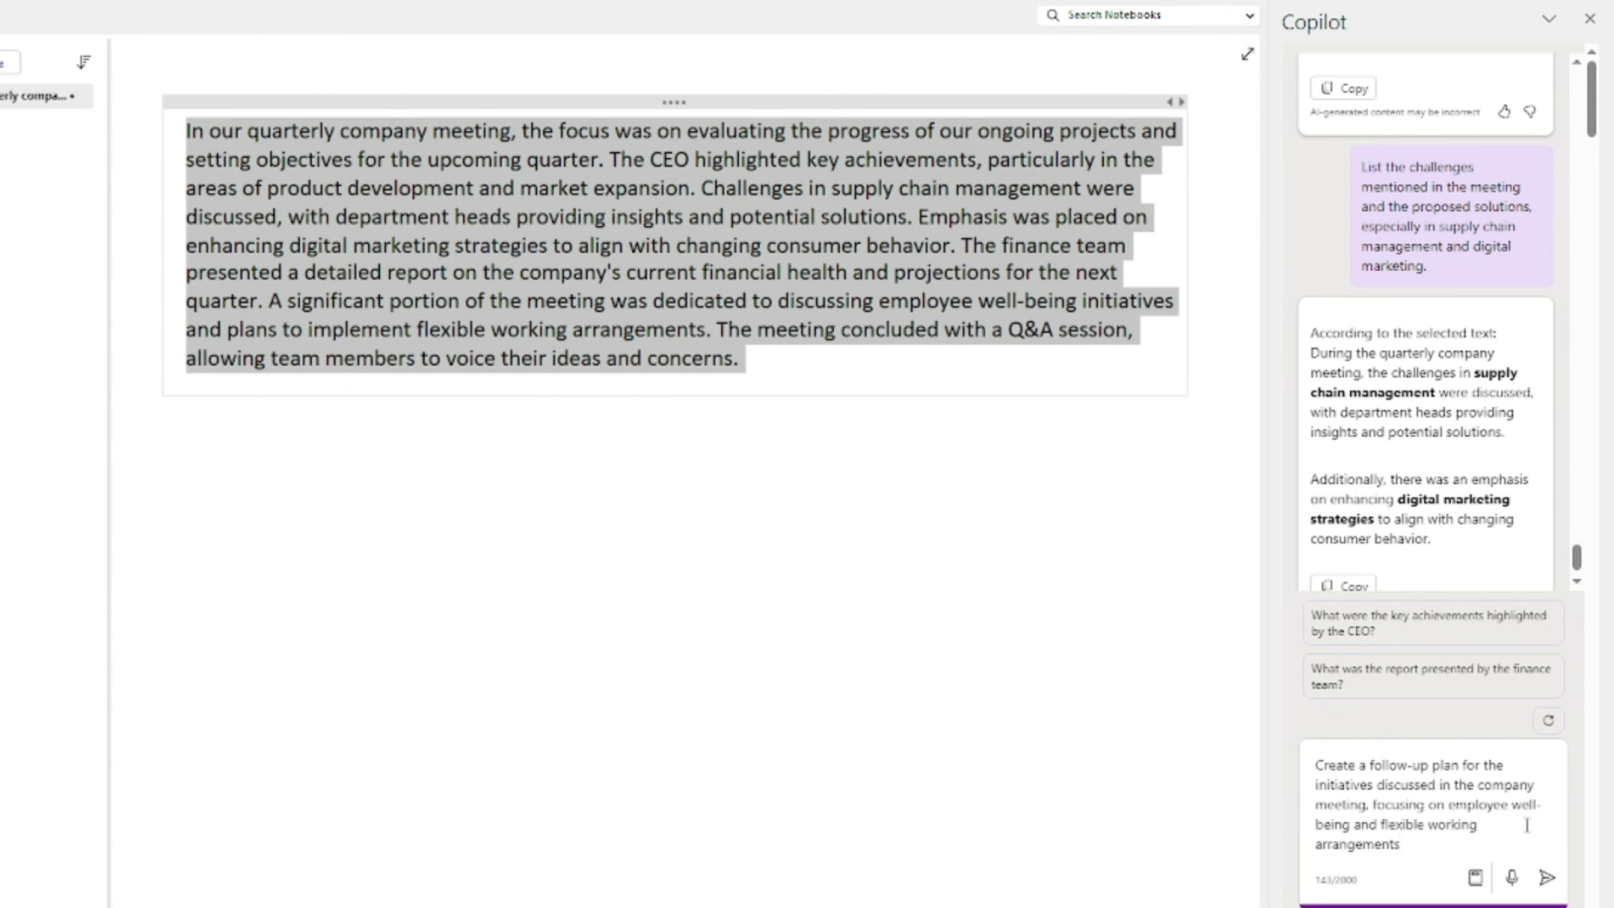
pyautogui.click(1546, 878)
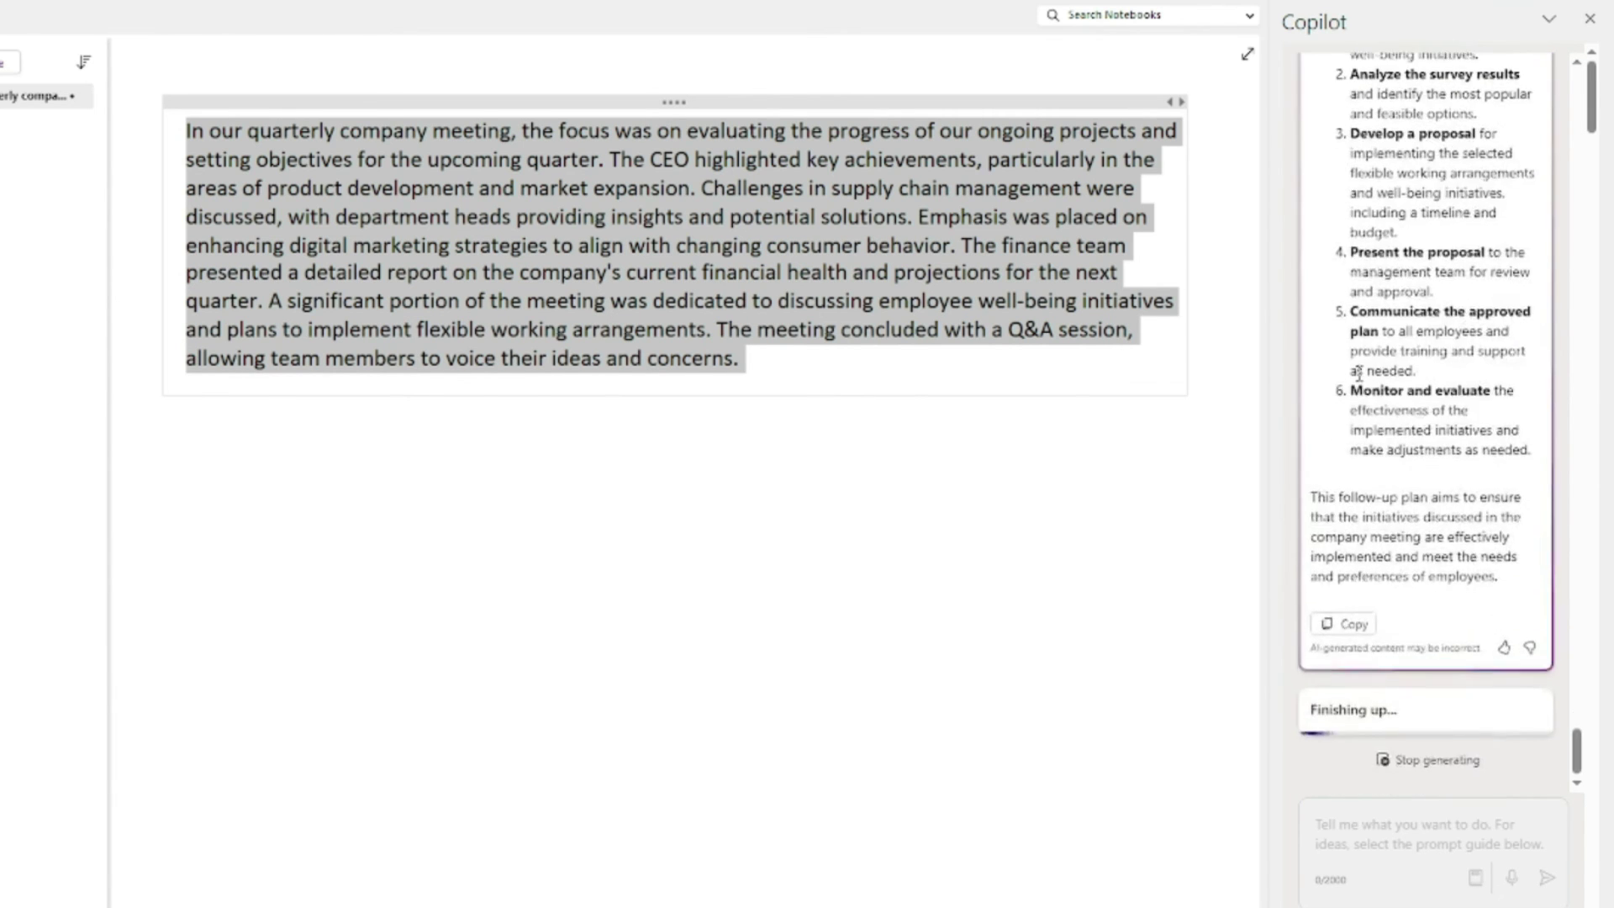
pyautogui.moveTo(1350, 295); pyautogui.dragTo(1517, 290)
pyautogui.moveTo(1375, 360); pyautogui.dragTo(1451, 357)
pyautogui.click(1421, 467)
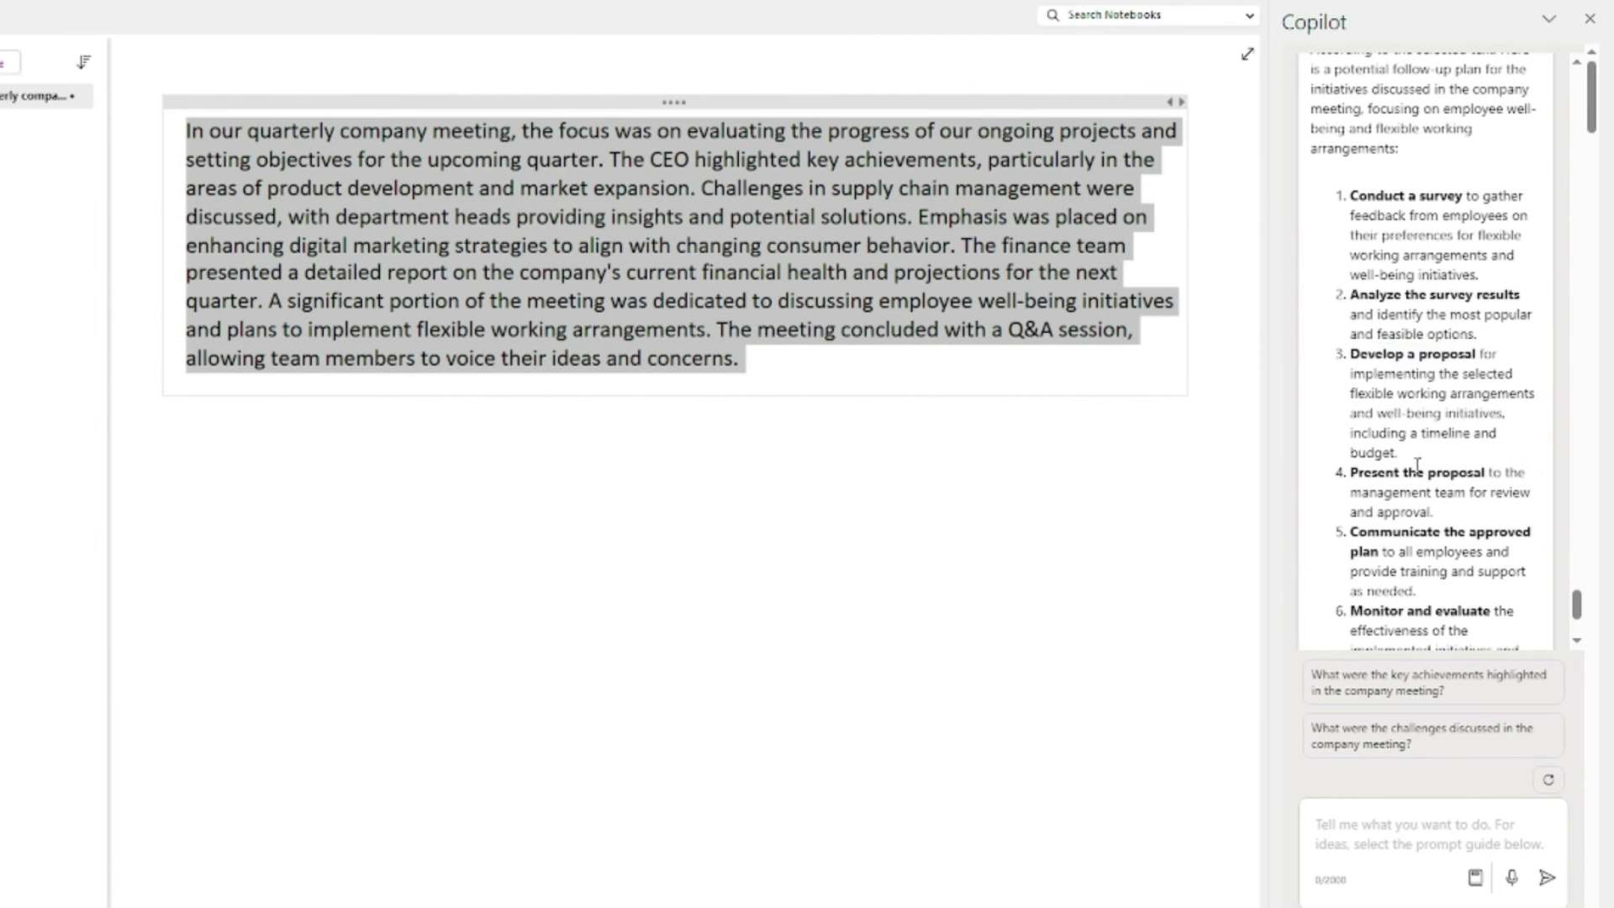
pyautogui.moveTo(1355, 475); pyautogui.dragTo(1481, 472)
pyautogui.click(1412, 558)
pyautogui.moveTo(1357, 532); pyautogui.dragTo(1389, 553)
pyautogui.scroll(-1, 1378, 580)
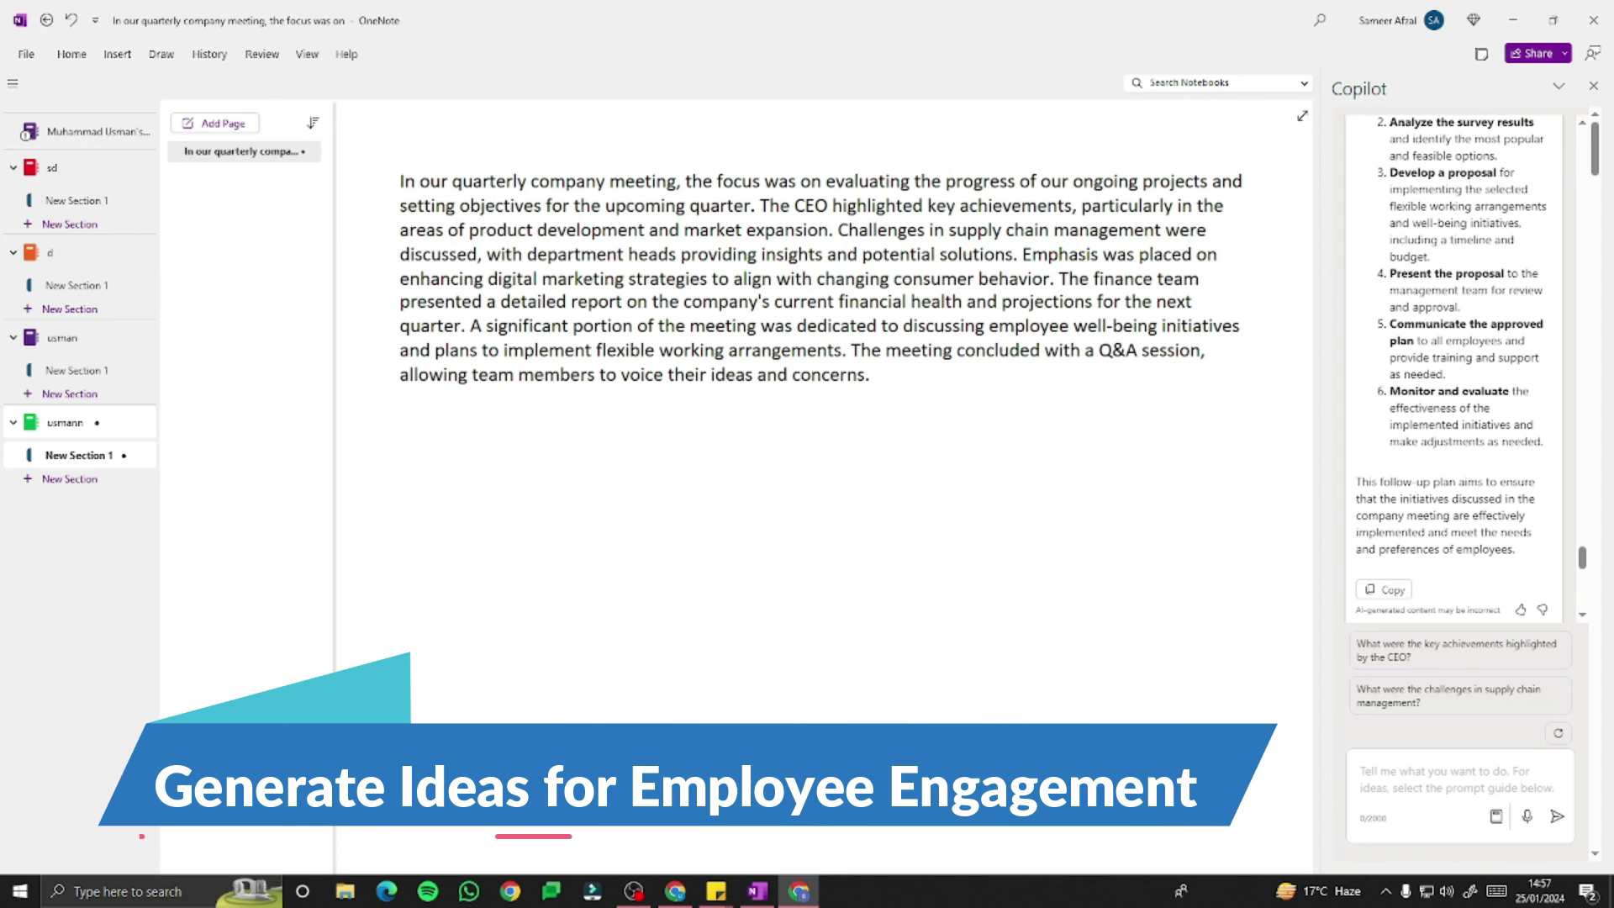
# - Ask Copilot for well-being ideas and review its five suggestions, from flexible working to team building
pyautogui.click(1420, 788)
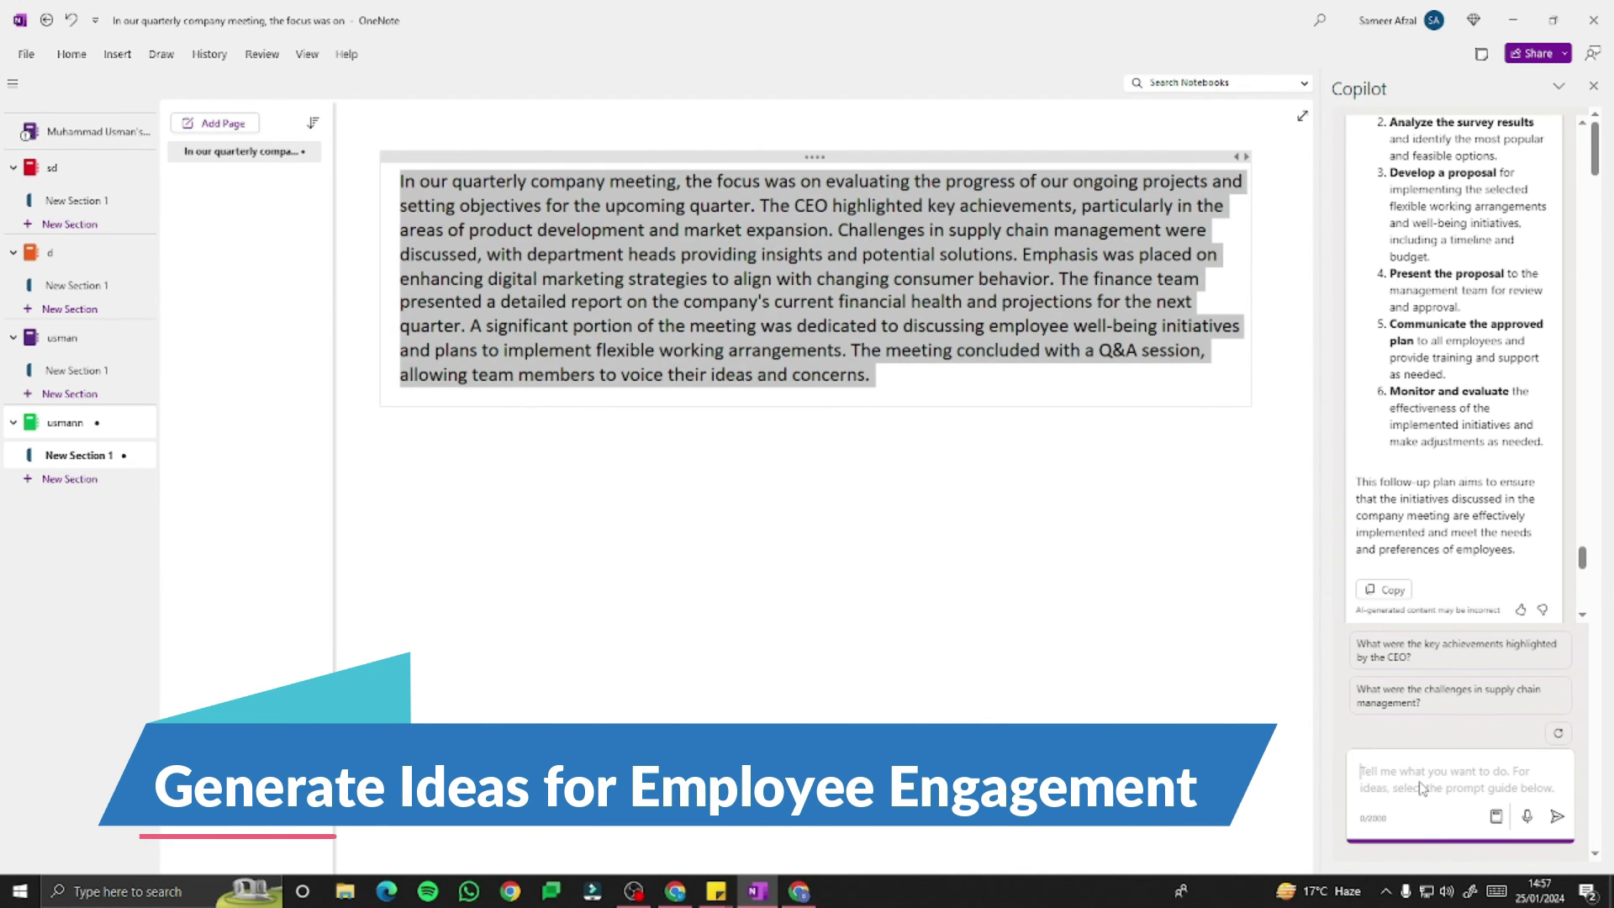
pyautogui.write('Generate ideas for employee well-being initiatives as discussed in the meeting.')
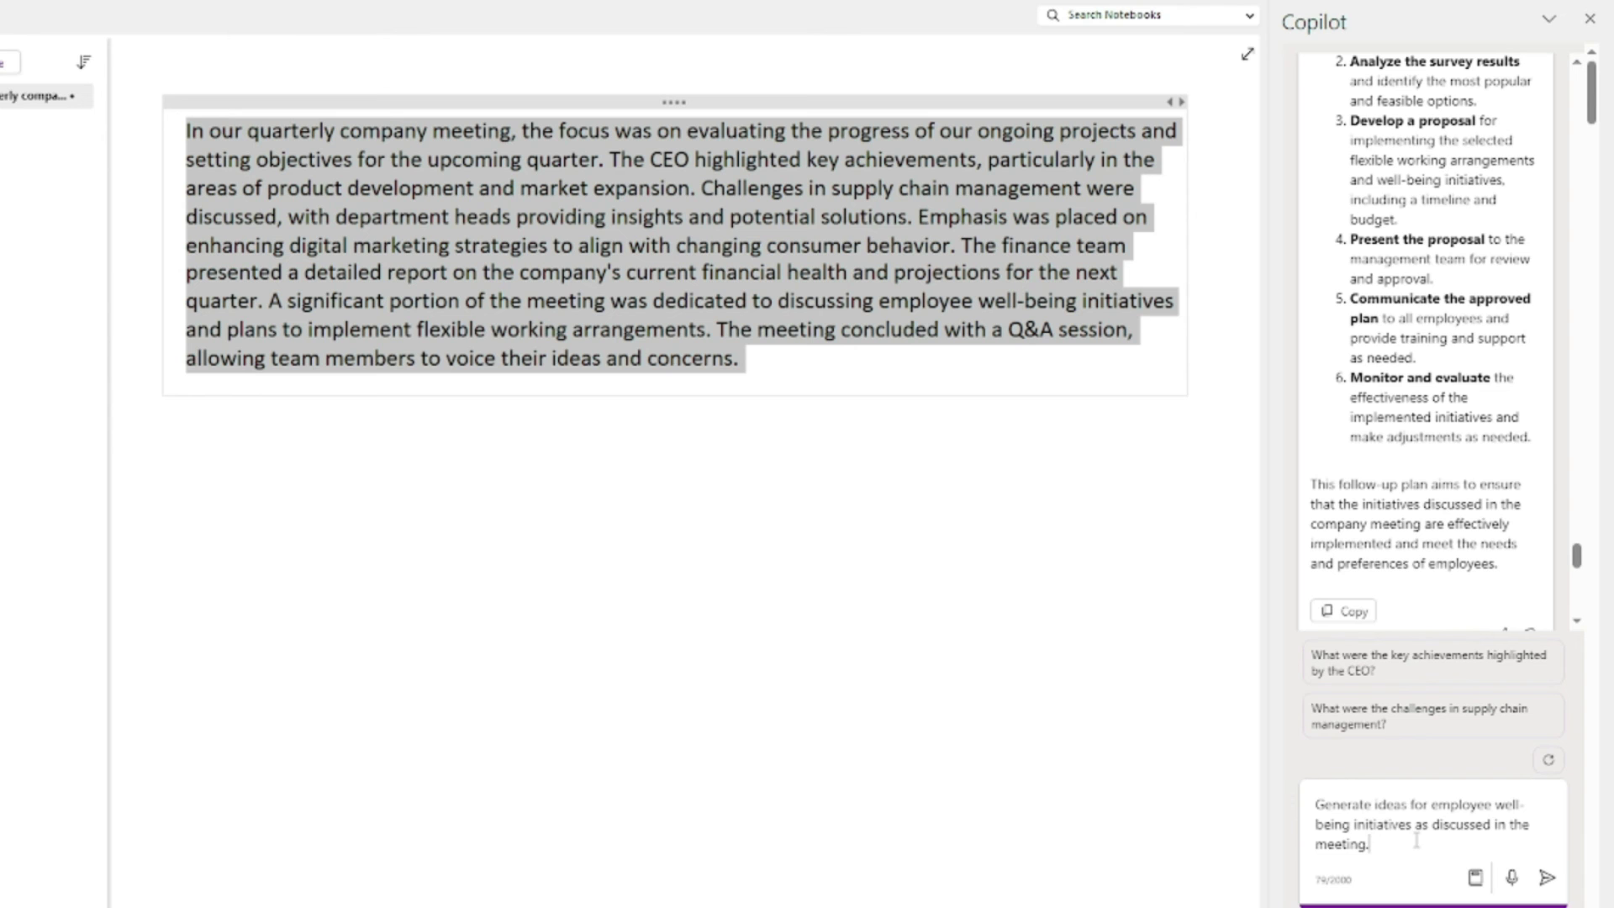
pyautogui.click(1547, 878)
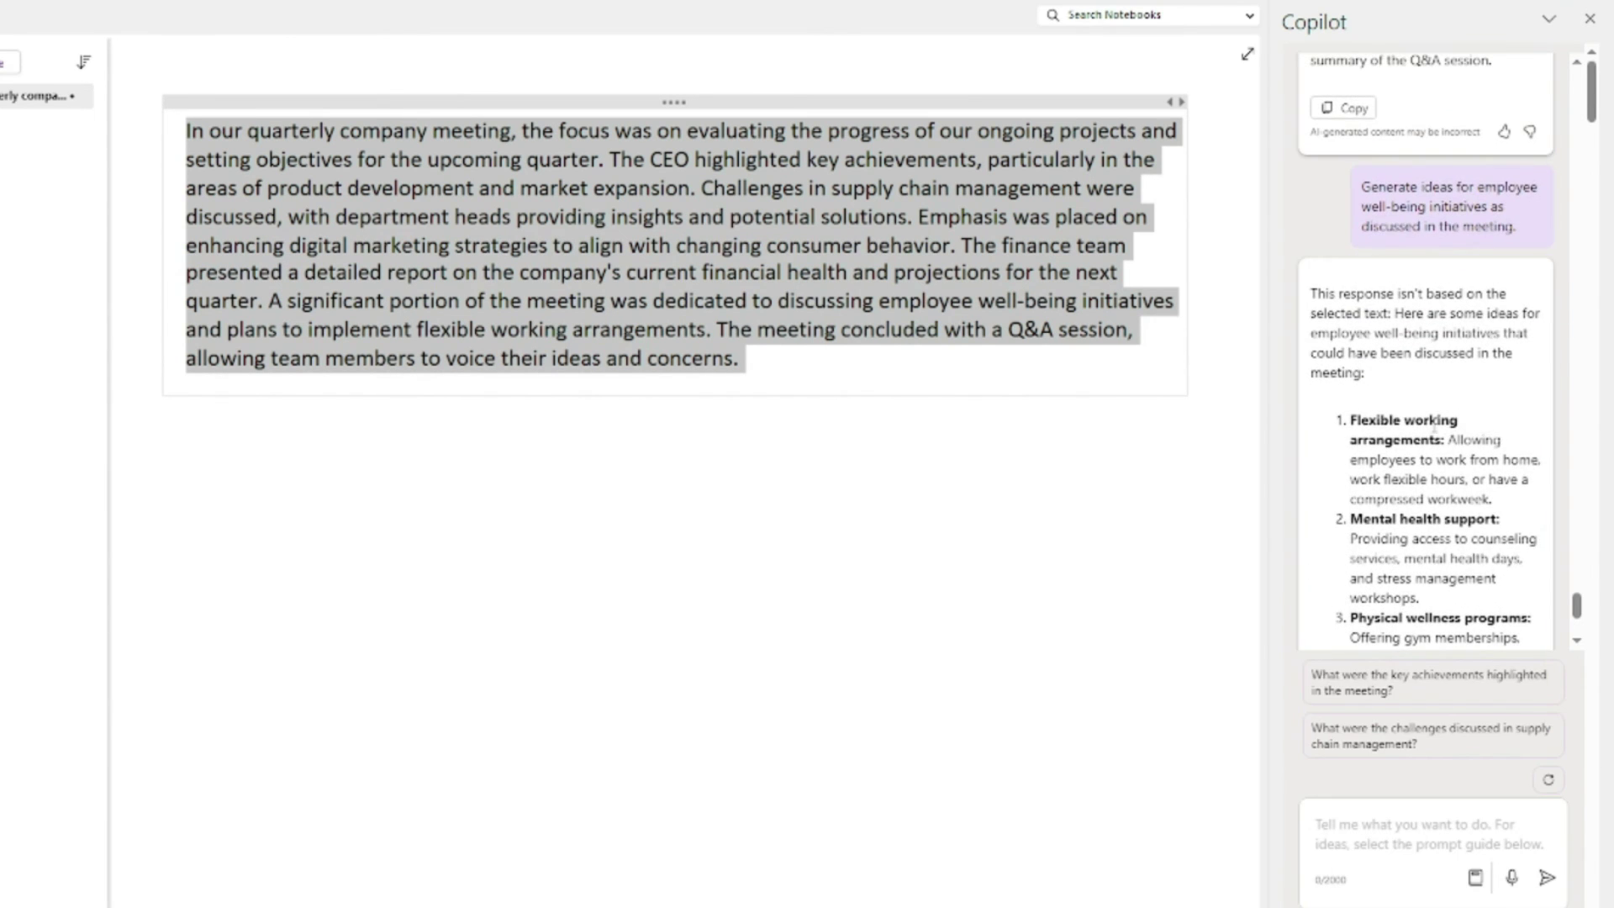
pyautogui.scroll(-1, 1417, 430)
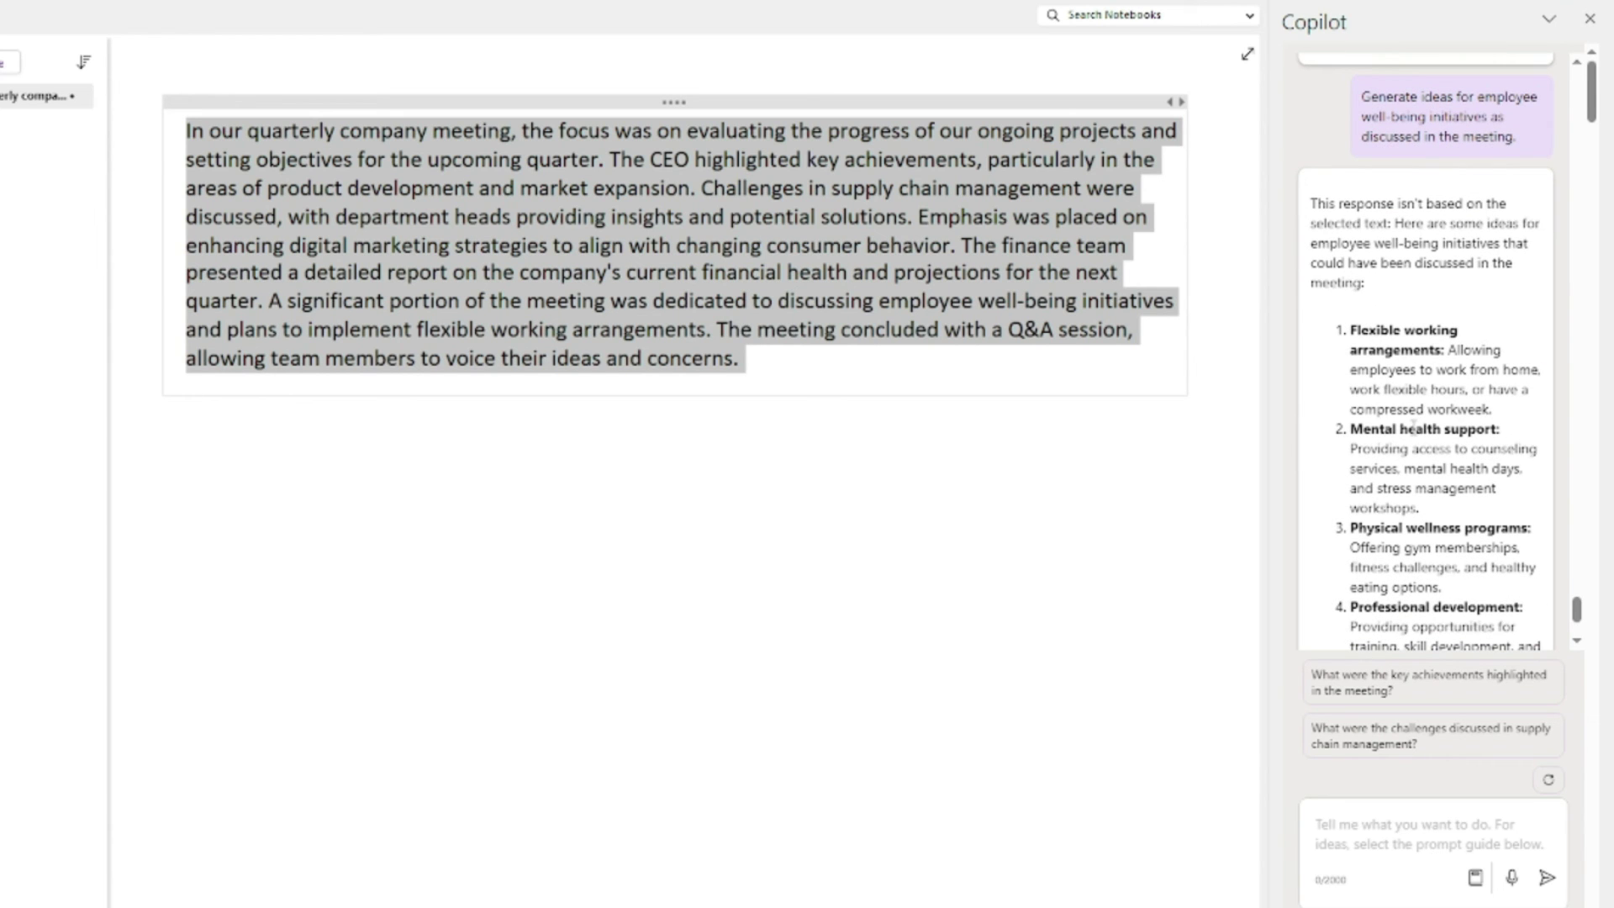
pyautogui.scroll(-1, 1441, 447)
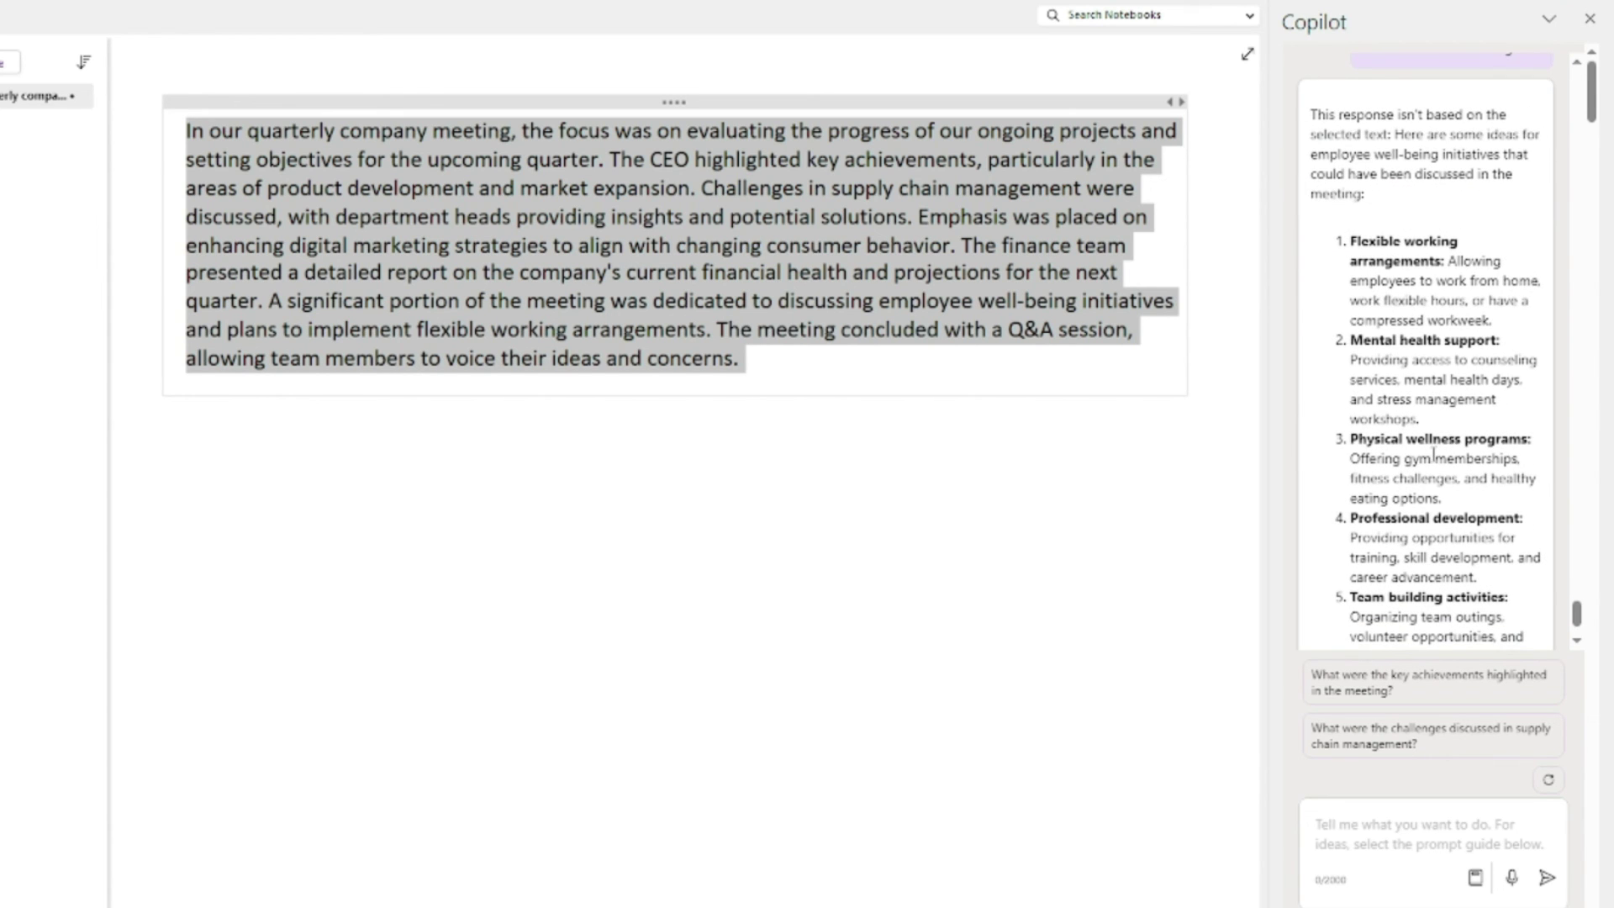
pyautogui.scroll(-1, 1385, 529)
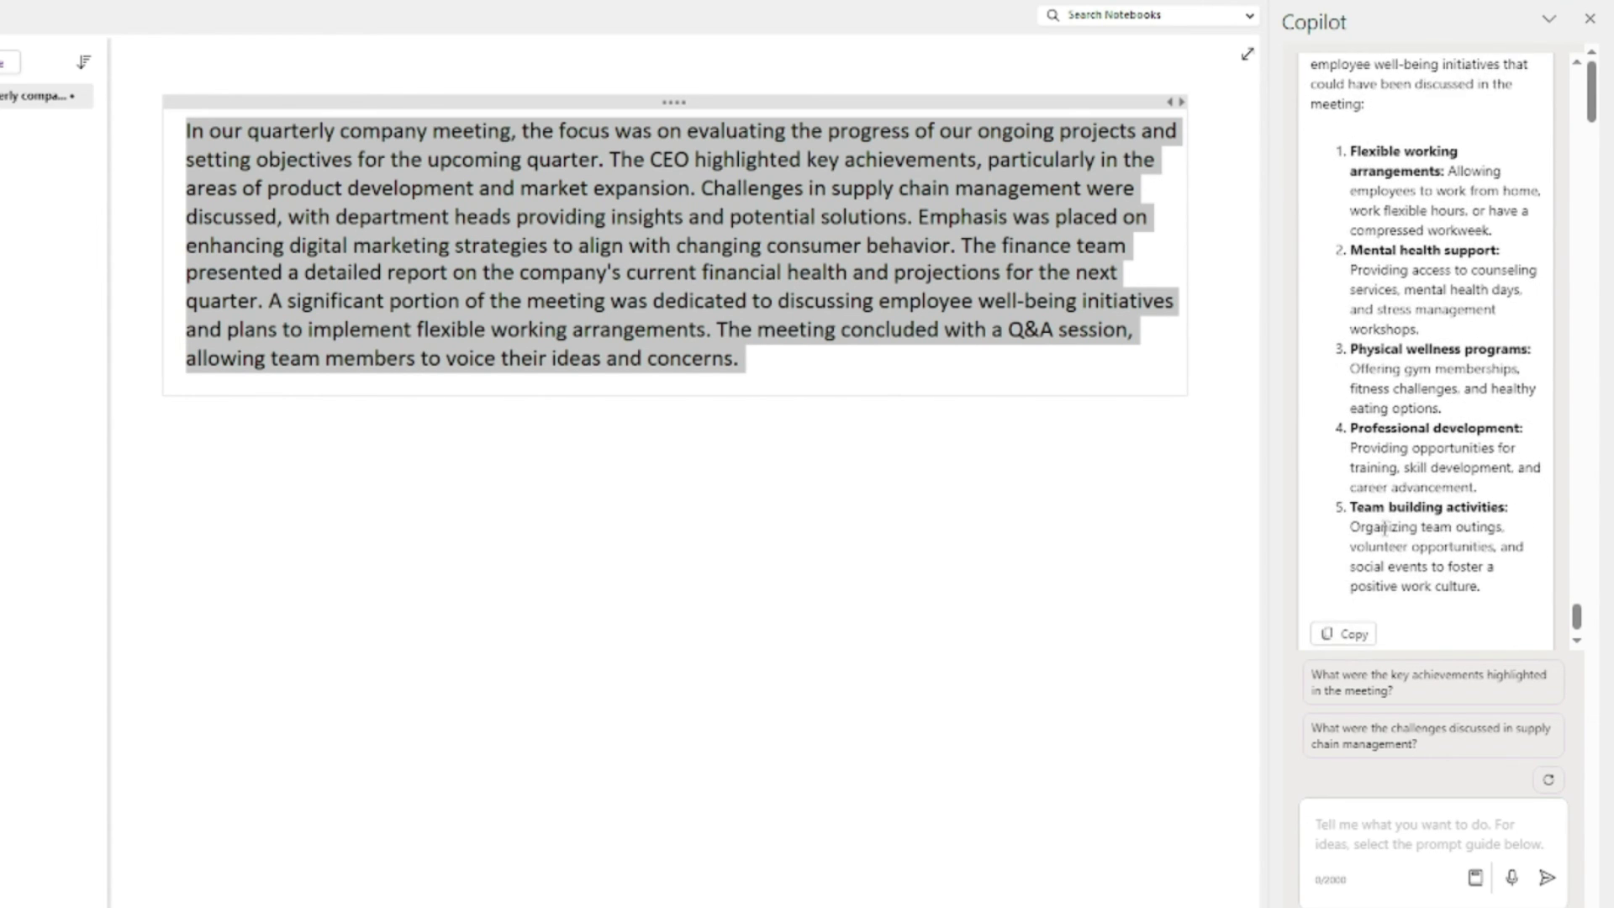
pyautogui.scroll(3, 1386, 527)
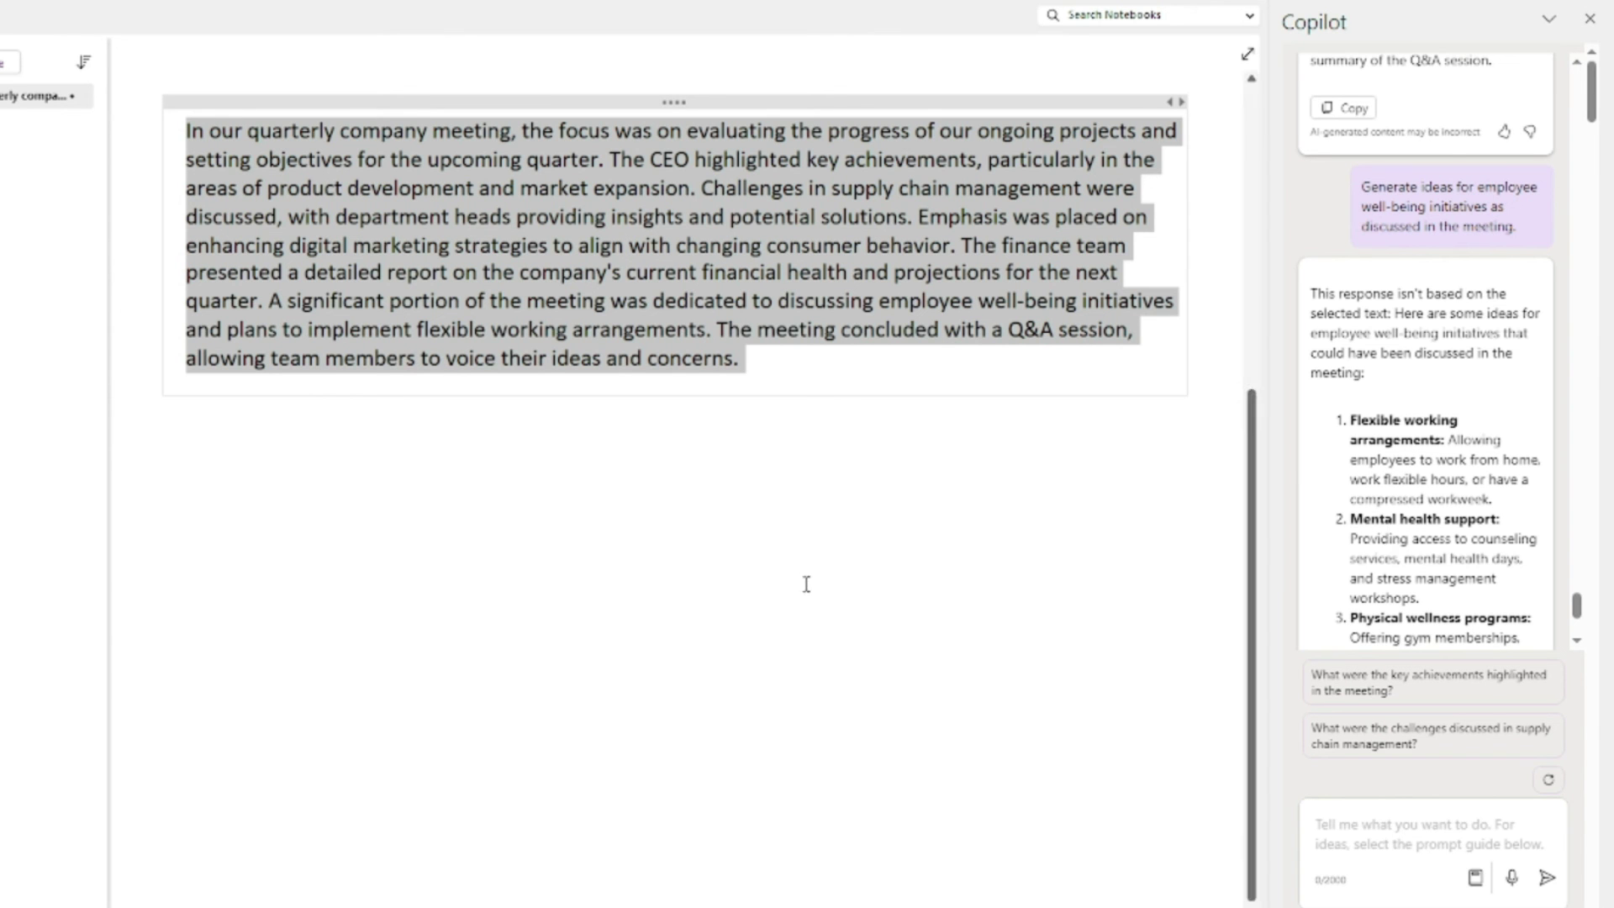
pyautogui.scroll(5, 787, 558)
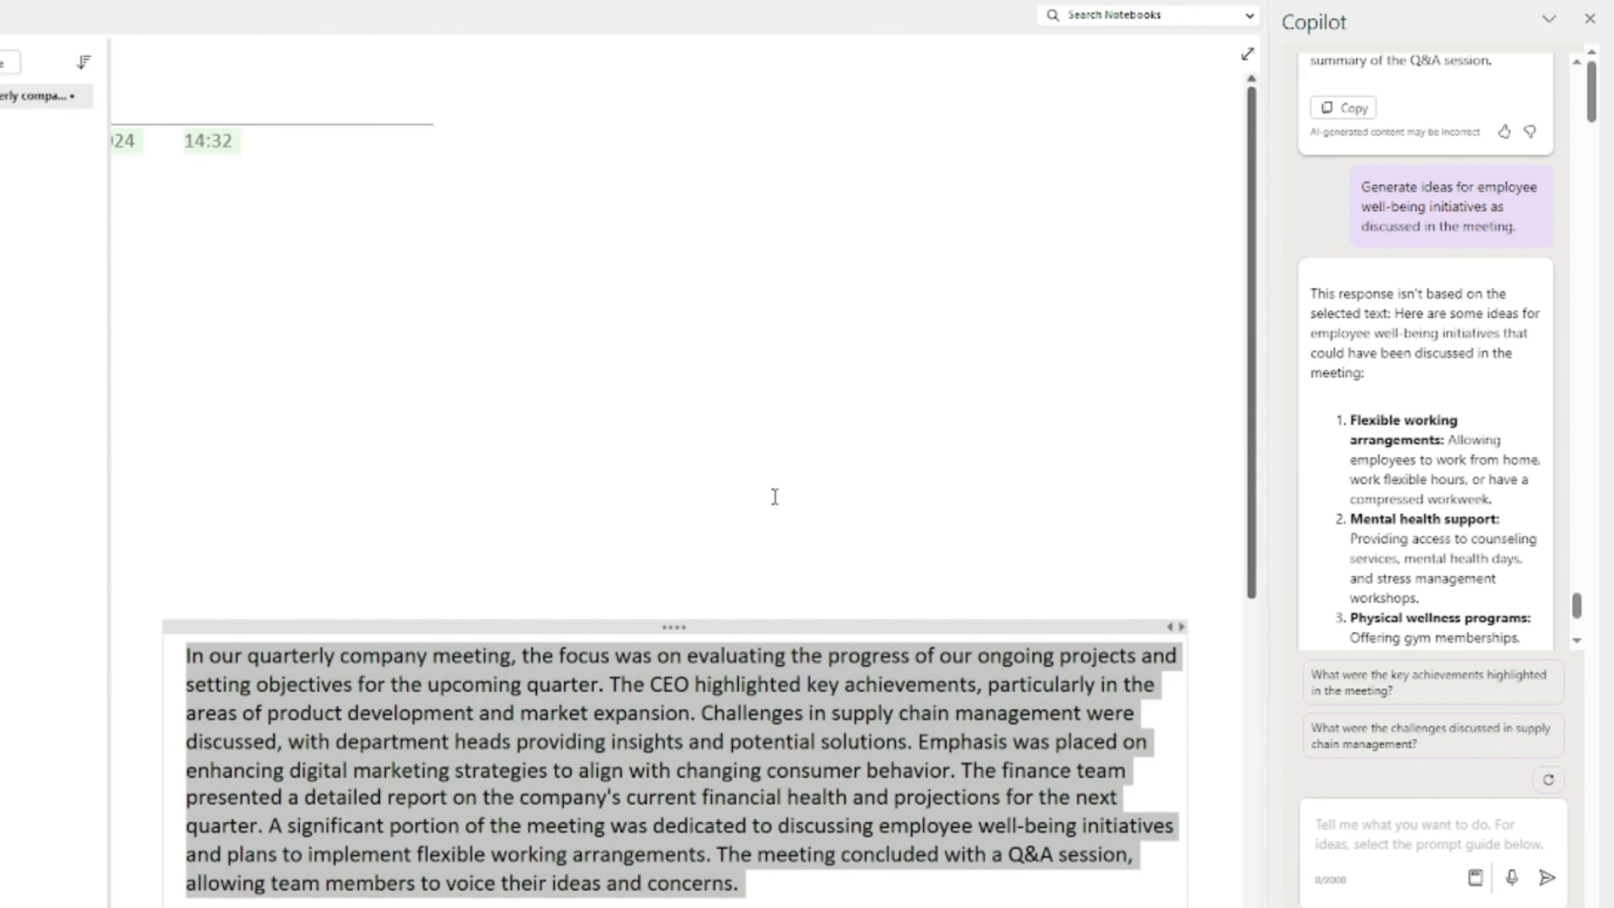
pyautogui.scroll(-8, 774, 496)
pyautogui.scroll(8, 767, 497)
pyautogui.scroll(-3, 768, 502)
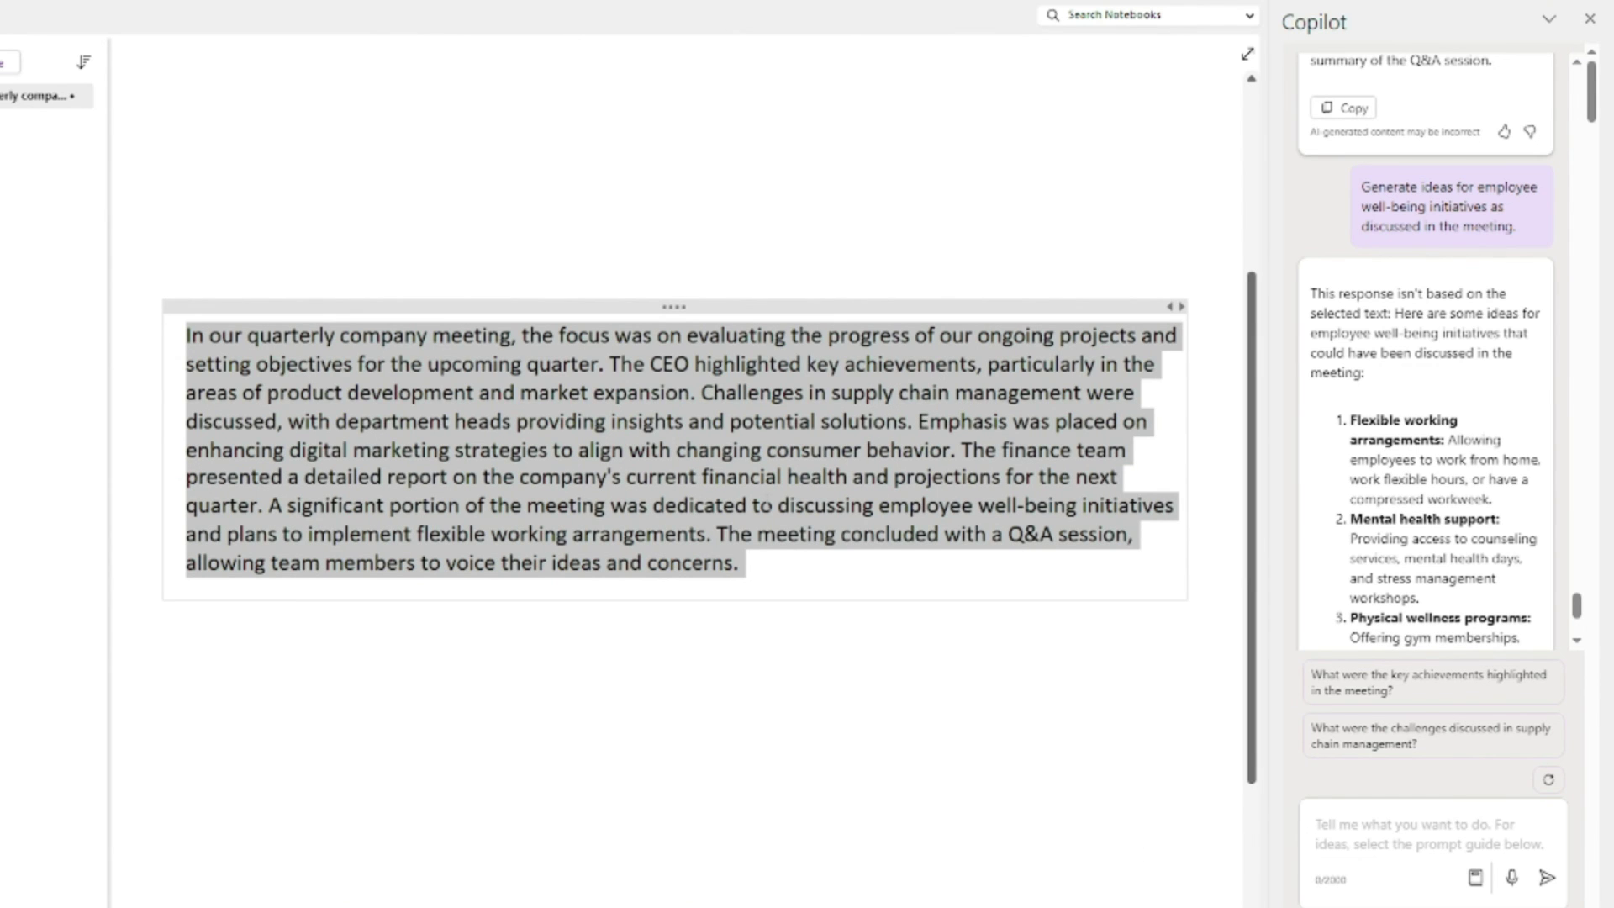